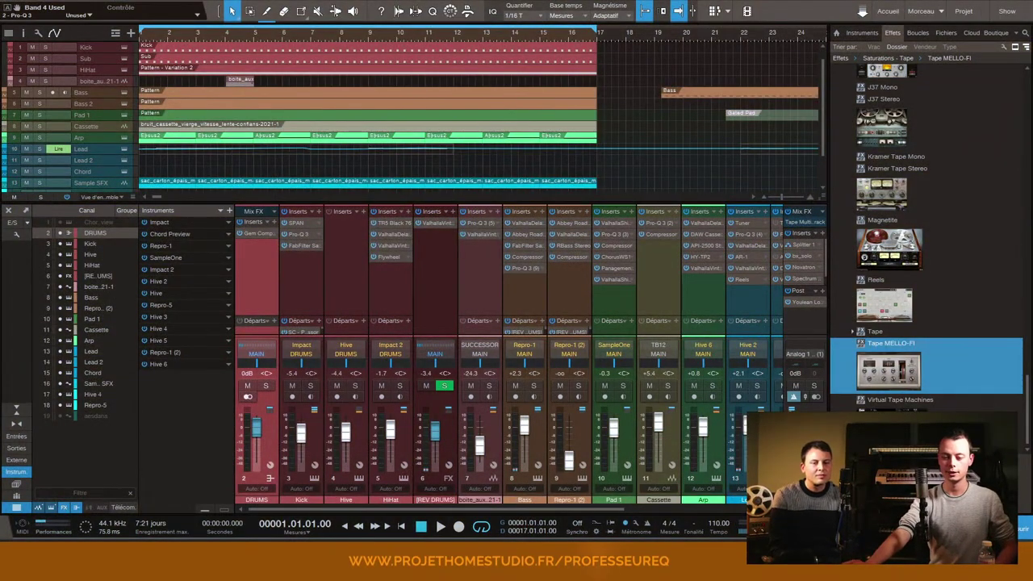
Enlarge the mixer and insert Pro-Q 3 after Novatron in the main output channel's effect chain
{"action": "left_click_drag", "start_coordinate": [1029, 387], "coordinate": [1030, 187]}
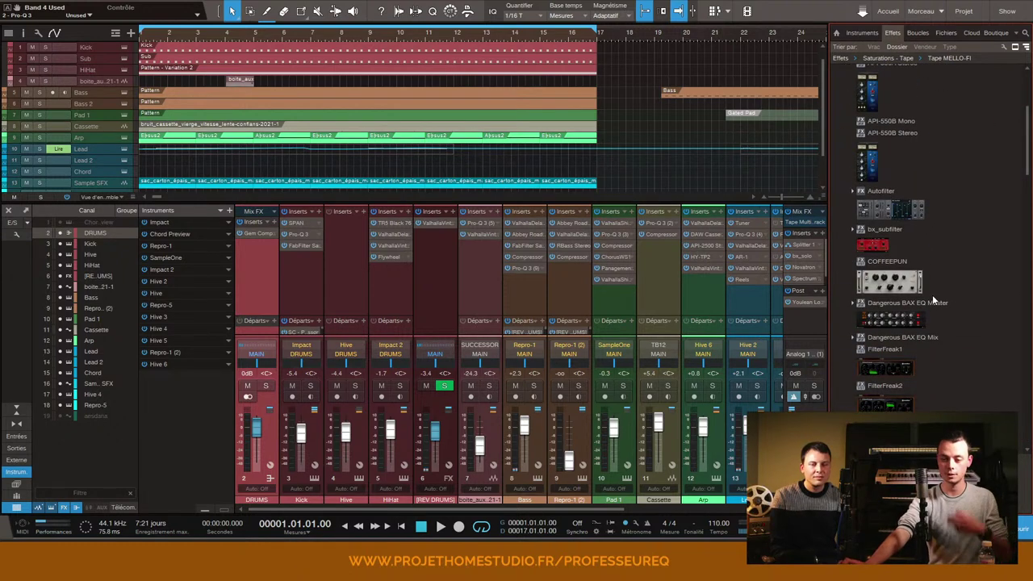
{"action": "scroll", "coordinate": [931, 307], "scroll_direction": "up", "scroll_amount": 1}
{"action": "scroll", "coordinate": [934, 315], "scroll_direction": "down", "scroll_amount": 4}
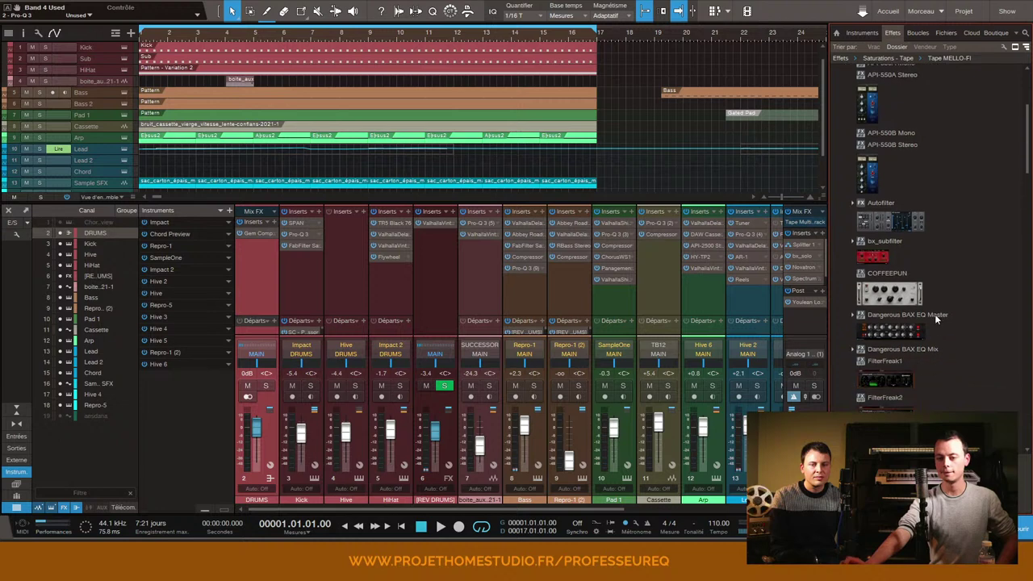
{"action": "scroll", "coordinate": [934, 321], "scroll_direction": "up", "scroll_amount": 1}
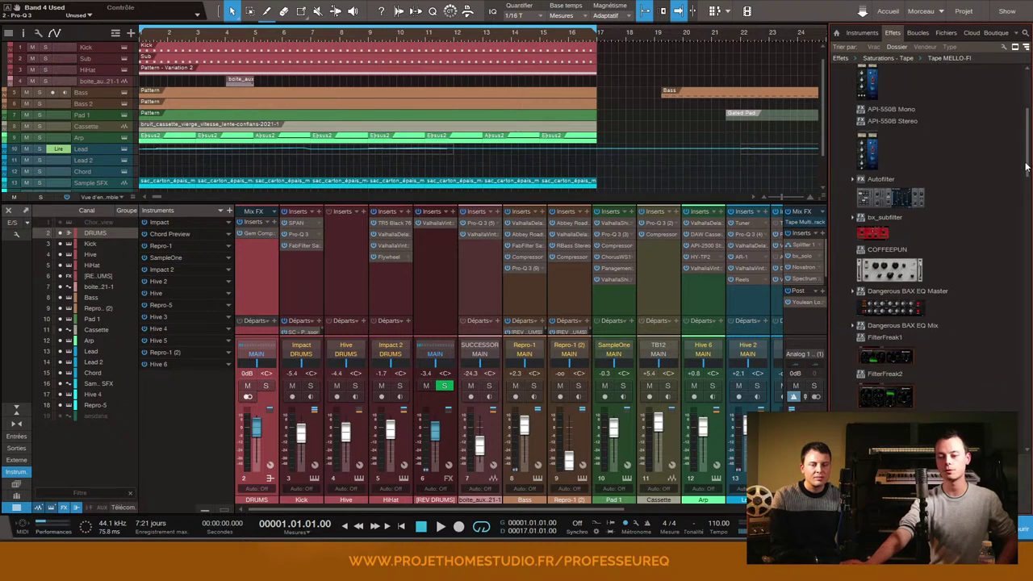
{"action": "scroll", "coordinate": [963, 315], "scroll_direction": "down", "scroll_amount": 12}
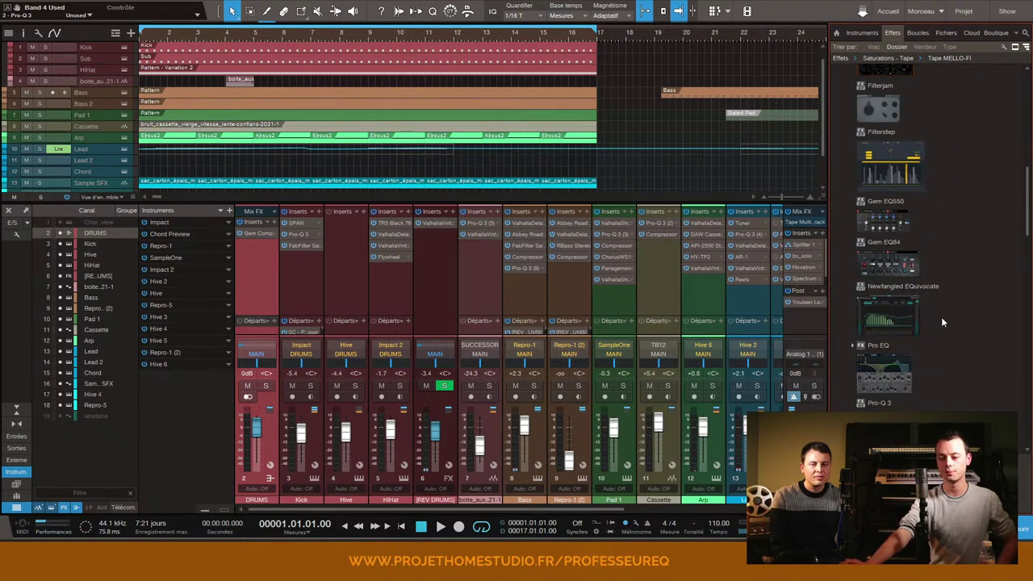
{"action": "scroll", "coordinate": [928, 322], "scroll_direction": "down", "scroll_amount": 6}
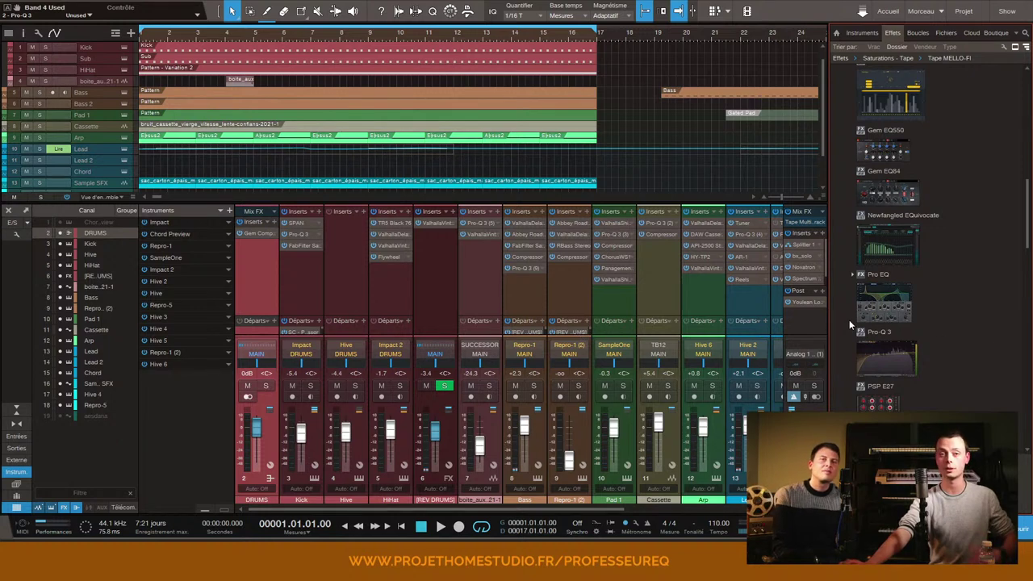
{"action": "left_click_drag", "start_coordinate": [883, 331], "coordinate": [303, 259]}
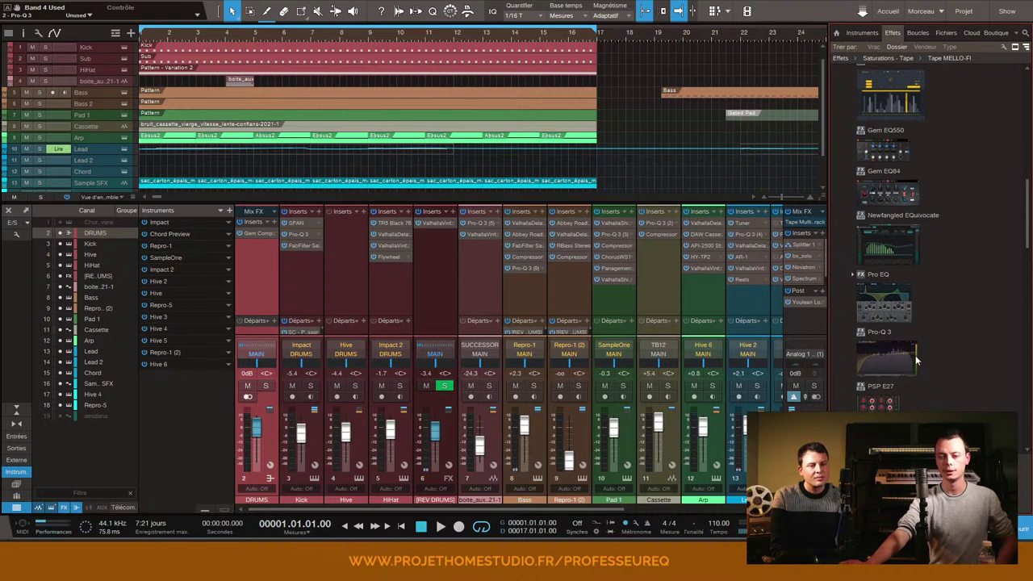
{"action": "left_click", "coordinate": [298, 236]}
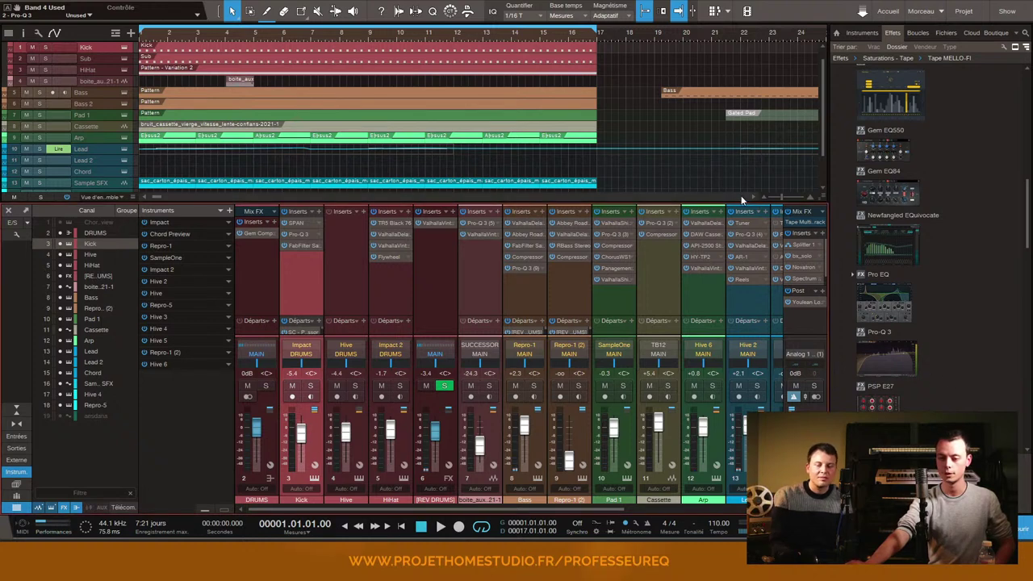
{"action": "left_click_drag", "start_coordinate": [743, 194], "coordinate": [743, 121]}
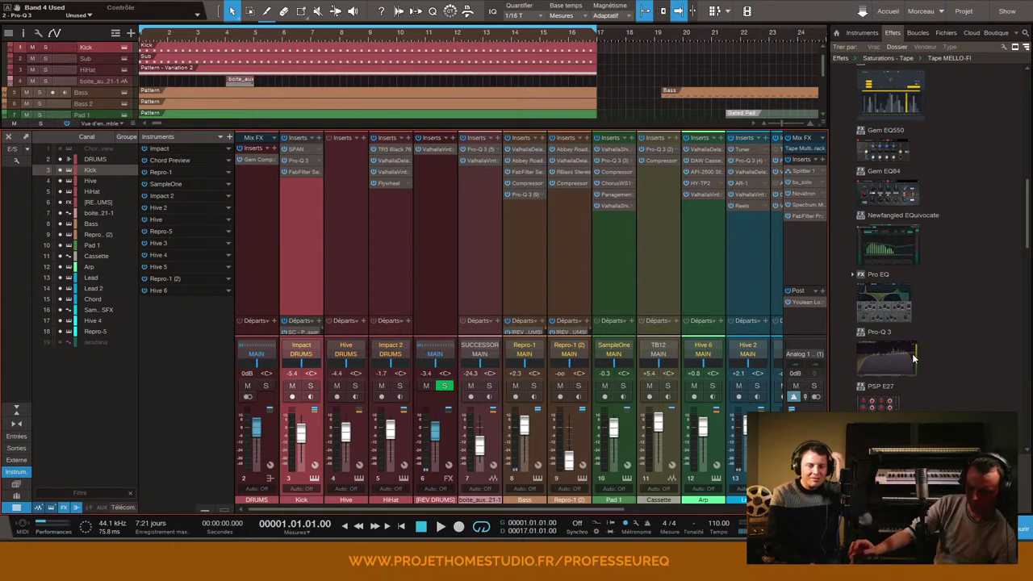
{"action": "left_click_drag", "start_coordinate": [886, 355], "coordinate": [815, 206]}
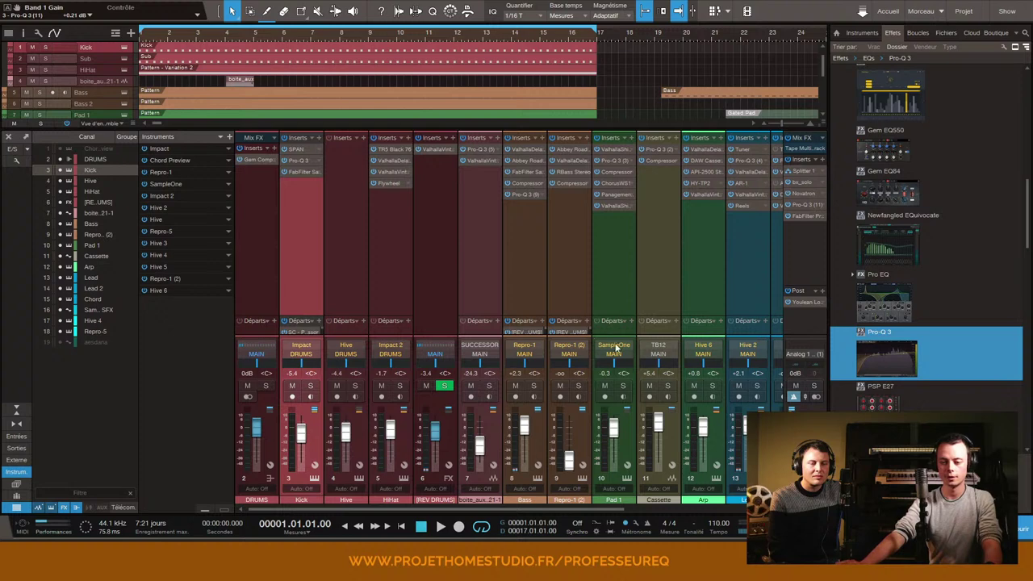
Play the mix from the start twice to audition the Pro-Q 3 on the main output channel
{"action": "key", "text": "space"}
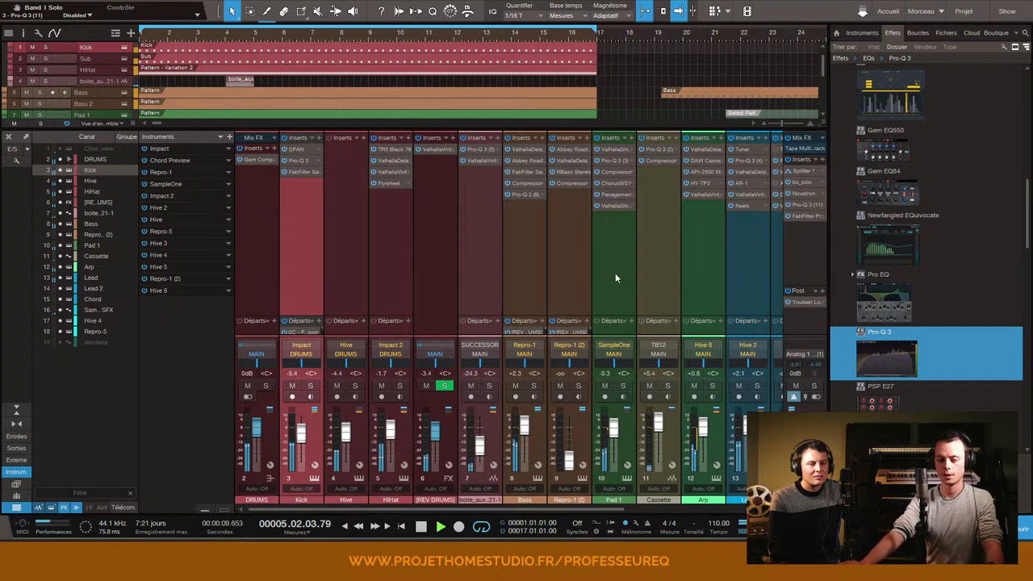
{"action": "key", "text": "space"}
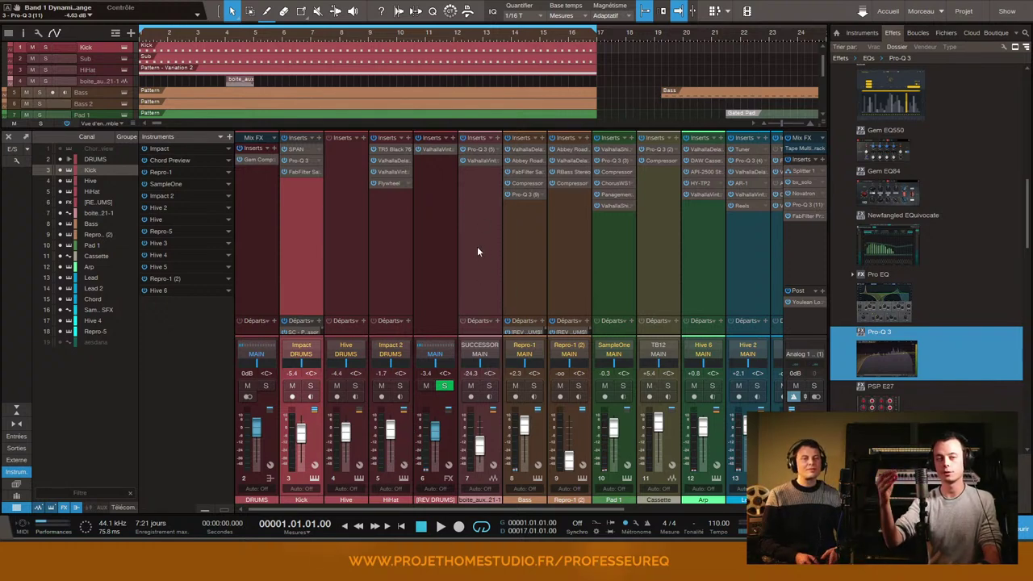
{"action": "key", "text": "space"}
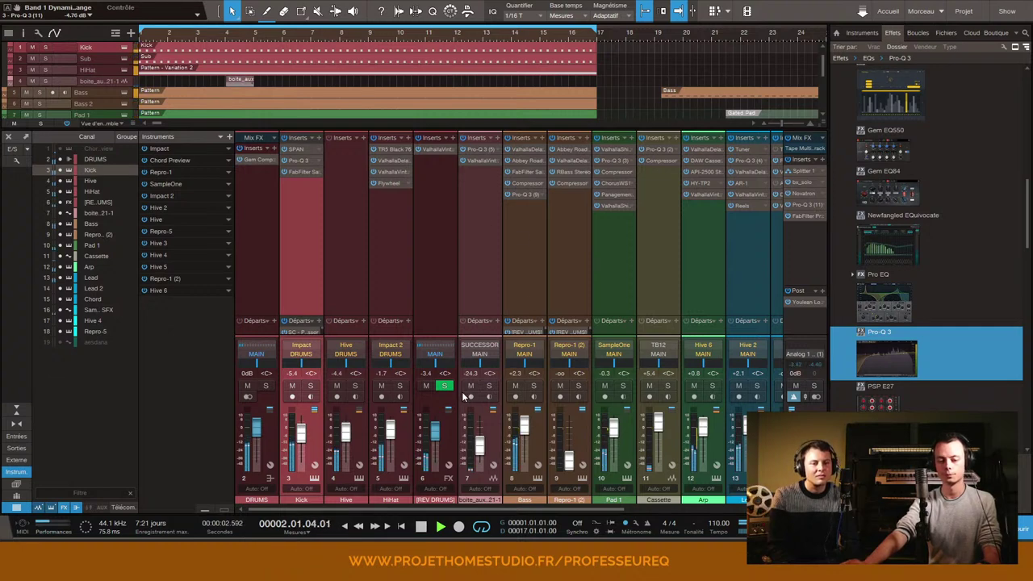
{"action": "key", "text": "space"}
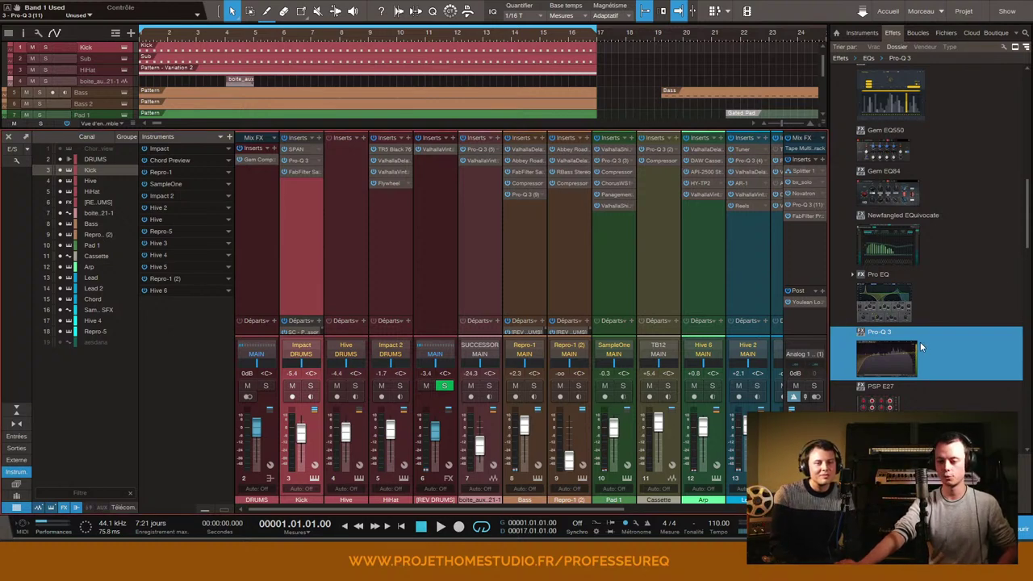
{"action": "scroll", "coordinate": [927, 330], "scroll_direction": "up", "scroll_amount": 5}
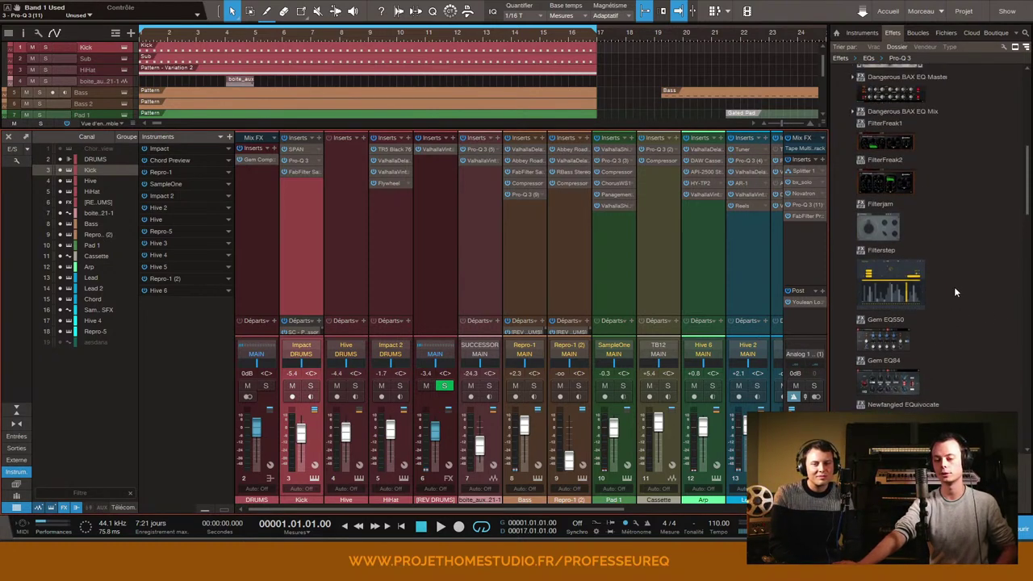
{"action": "scroll", "coordinate": [955, 292], "scroll_direction": "up", "scroll_amount": 3}
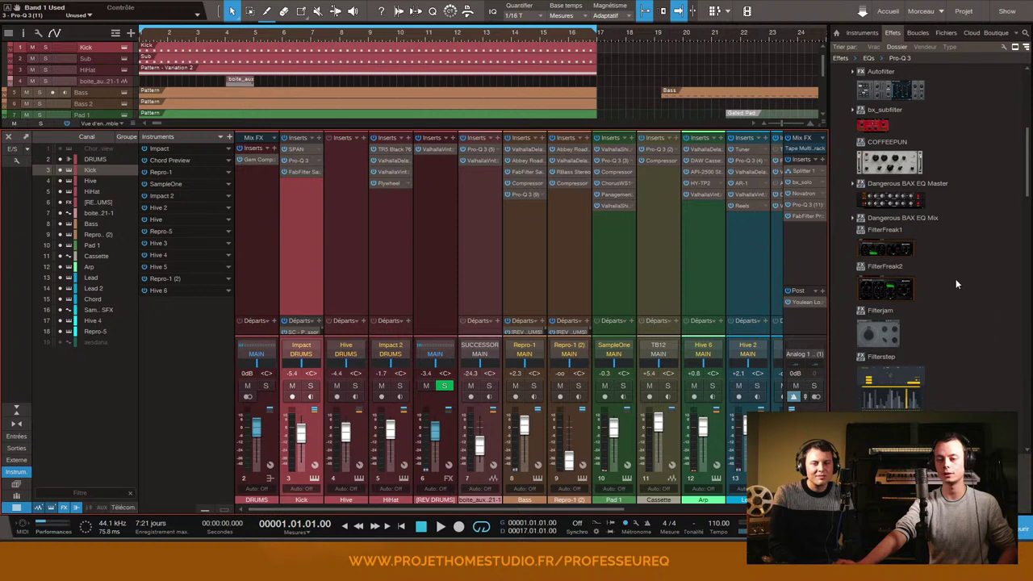
{"action": "scroll", "coordinate": [944, 285], "scroll_direction": "up", "scroll_amount": 2}
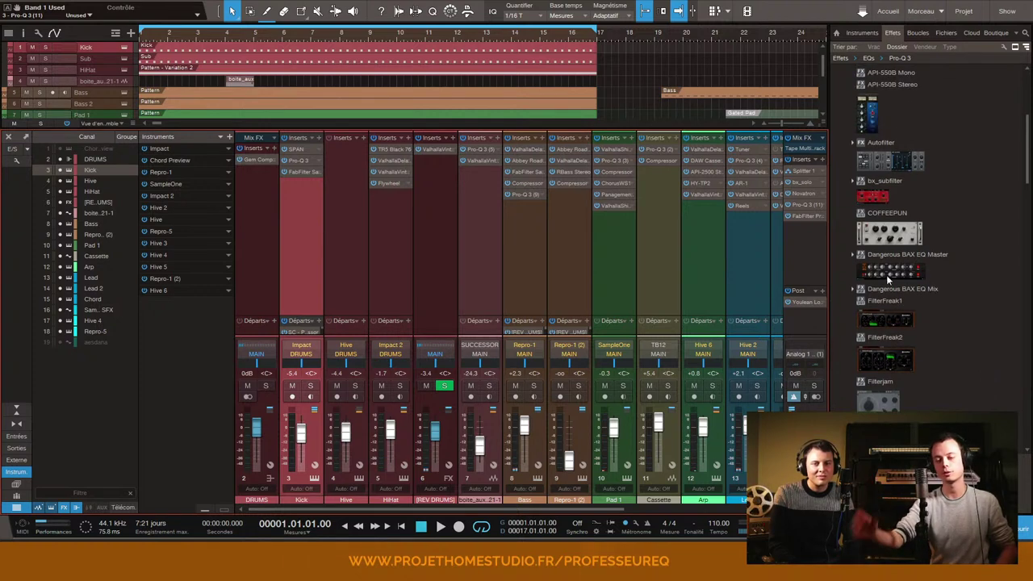
{"action": "scroll", "coordinate": [952, 314], "scroll_direction": "down", "scroll_amount": 6}
{"action": "scroll", "coordinate": [968, 343], "scroll_direction": "down", "scroll_amount": 2}
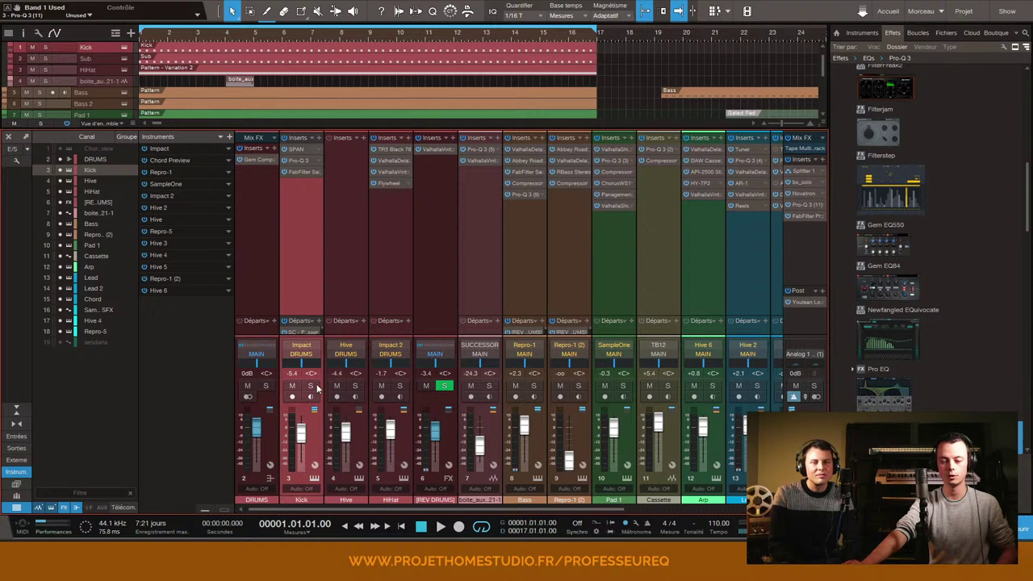
Solo the Kick channel for playback and open its Impact instrument
{"action": "left_click", "coordinate": [342, 231]}
{"action": "left_click", "coordinate": [311, 239]}
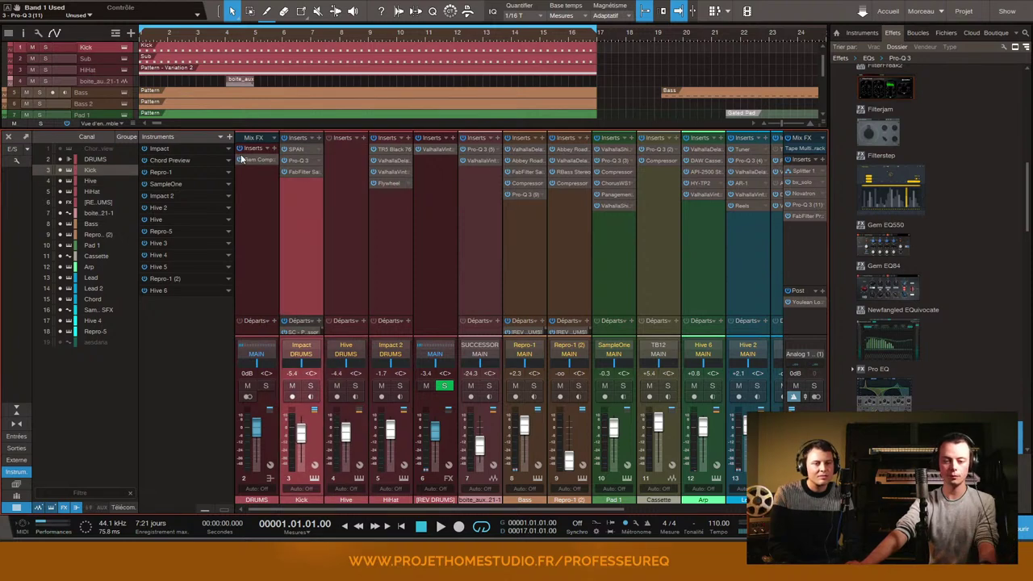
{"action": "left_click", "coordinate": [315, 388]}
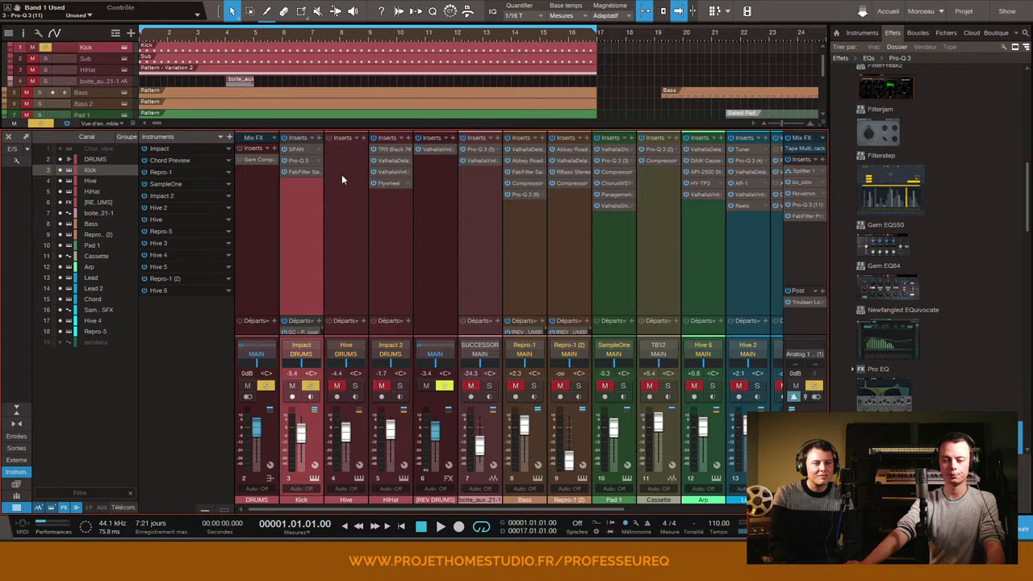
{"action": "left_click", "coordinate": [316, 479]}
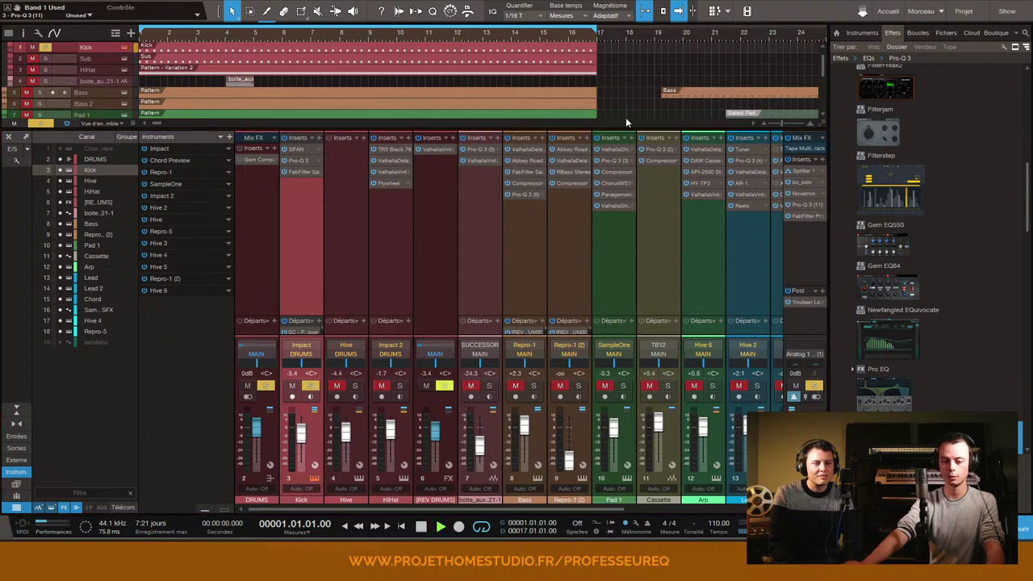
{"action": "key", "text": "space"}
Load BPB-909-bd01.wav from the Kicks folder of 02 - Downloaded Samples into the Kick's Impact instrument
{"action": "left_click", "coordinate": [943, 32]}
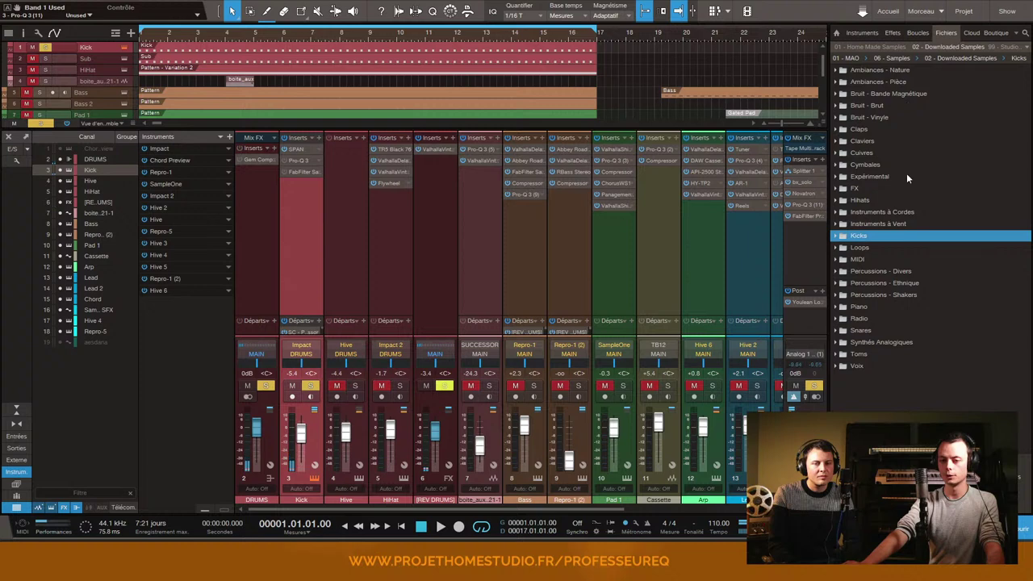
{"action": "left_click", "coordinate": [844, 238]}
{"action": "scroll", "coordinate": [936, 201], "scroll_direction": "down", "scroll_amount": 2}
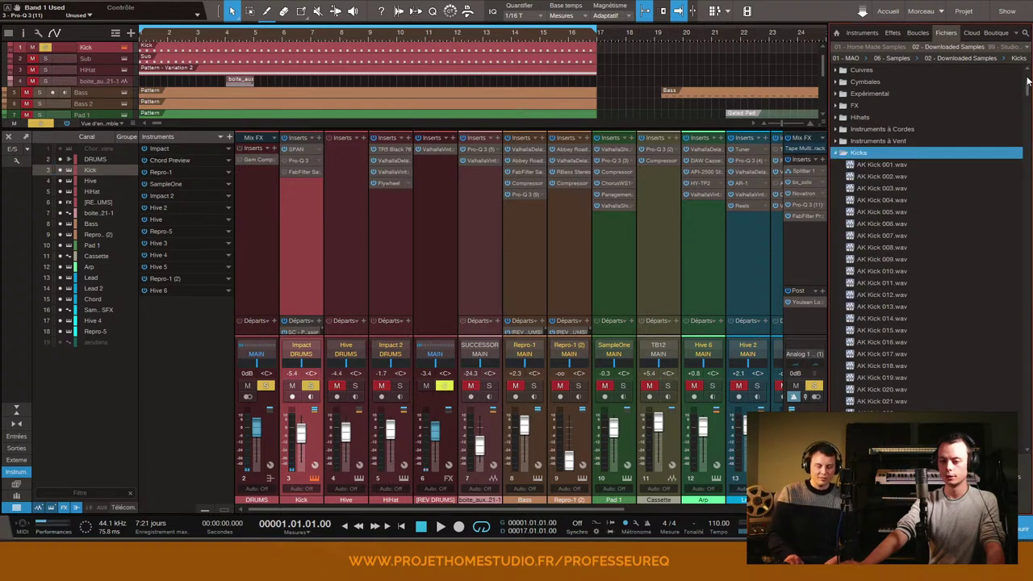
{"action": "left_click_drag", "start_coordinate": [1029, 84], "coordinate": [1029, 169]}
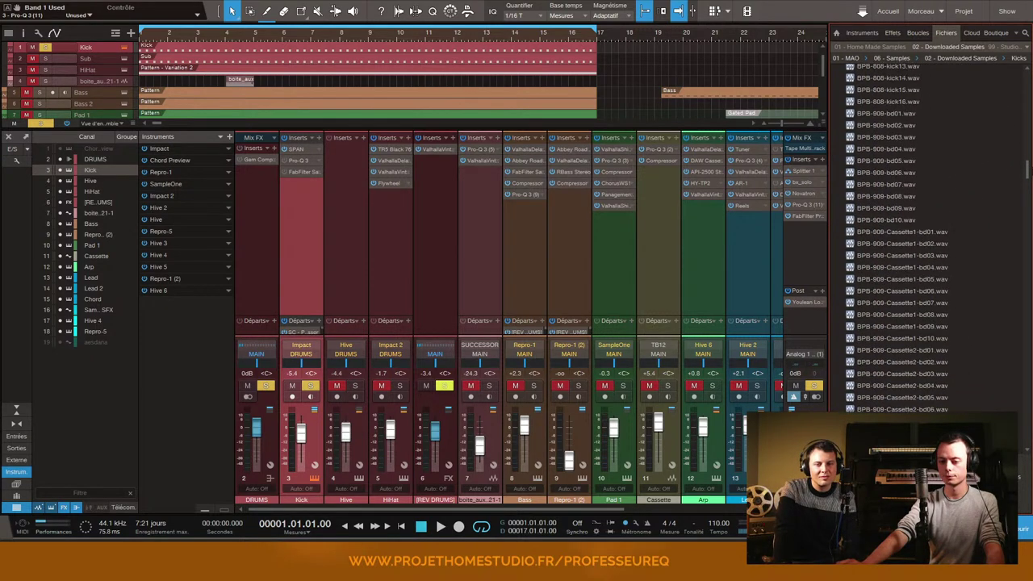
{"action": "scroll", "coordinate": [961, 276], "scroll_direction": "down", "scroll_amount": 3}
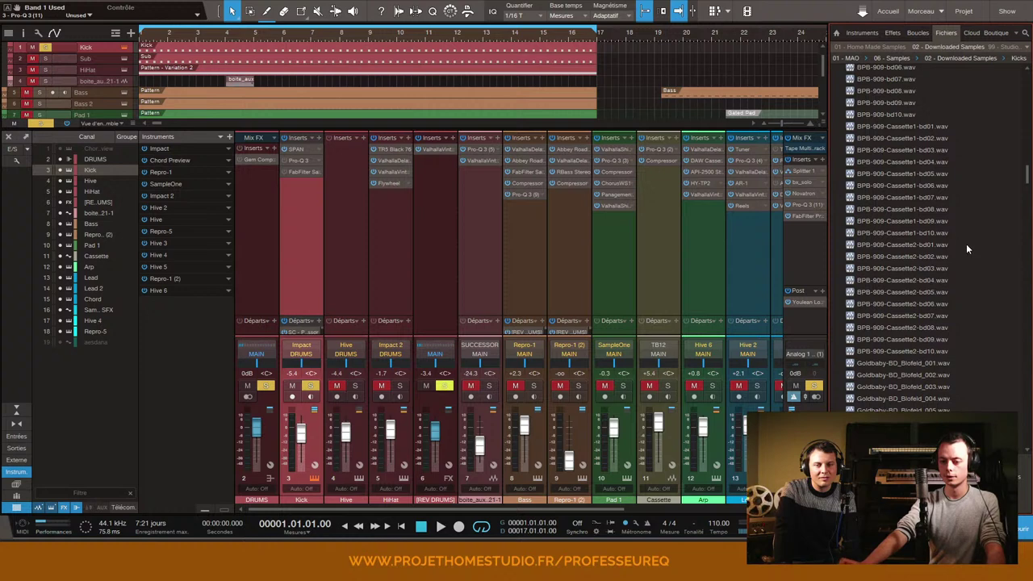
{"action": "scroll", "coordinate": [966, 244], "scroll_direction": "up", "scroll_amount": 5}
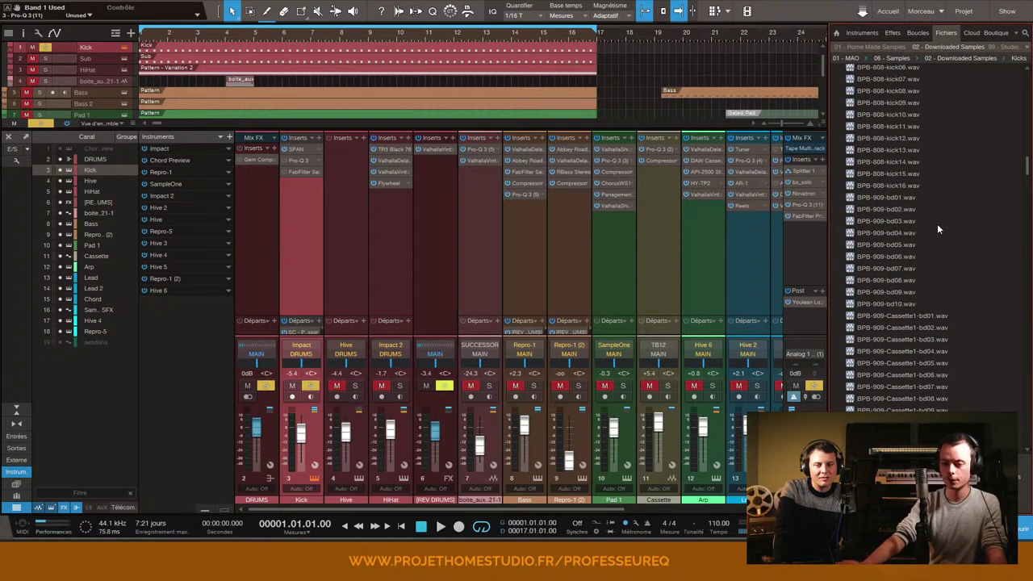
{"action": "scroll", "coordinate": [932, 179], "scroll_direction": "up", "scroll_amount": 2}
{"action": "scroll", "coordinate": [932, 225], "scroll_direction": "up", "scroll_amount": 1}
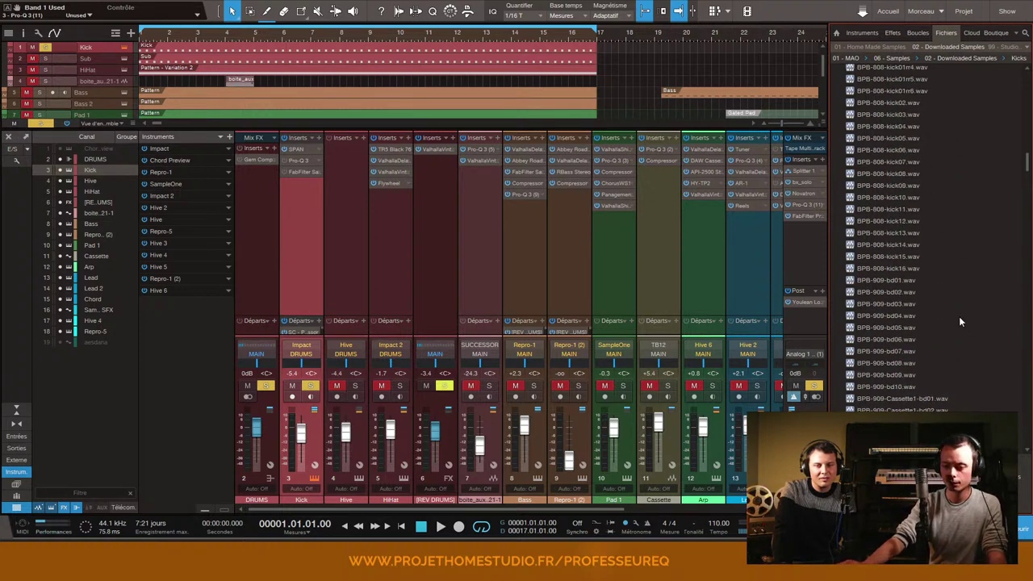
{"action": "left_click", "coordinate": [908, 303]}
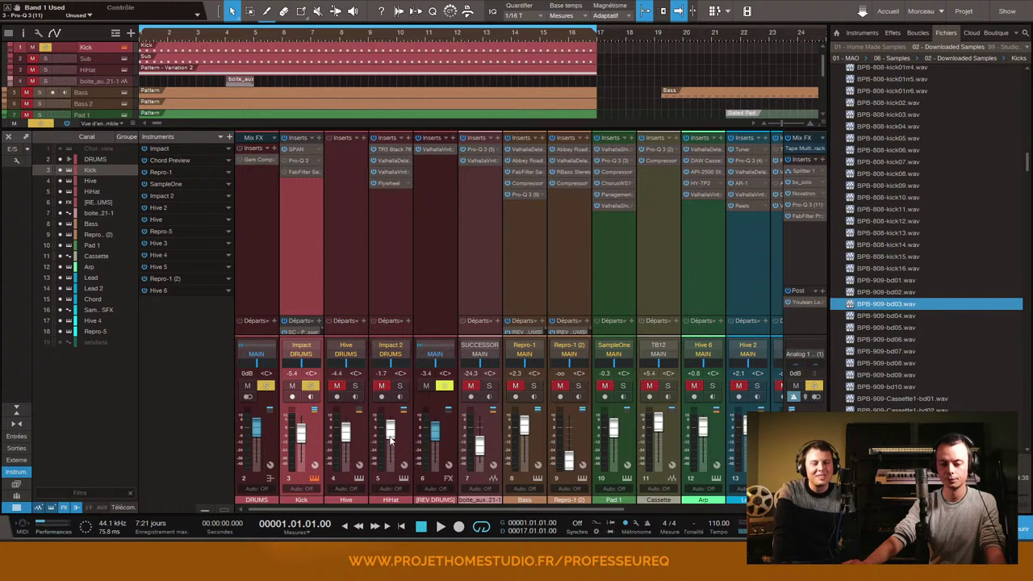
{"action": "left_click", "coordinate": [887, 280]}
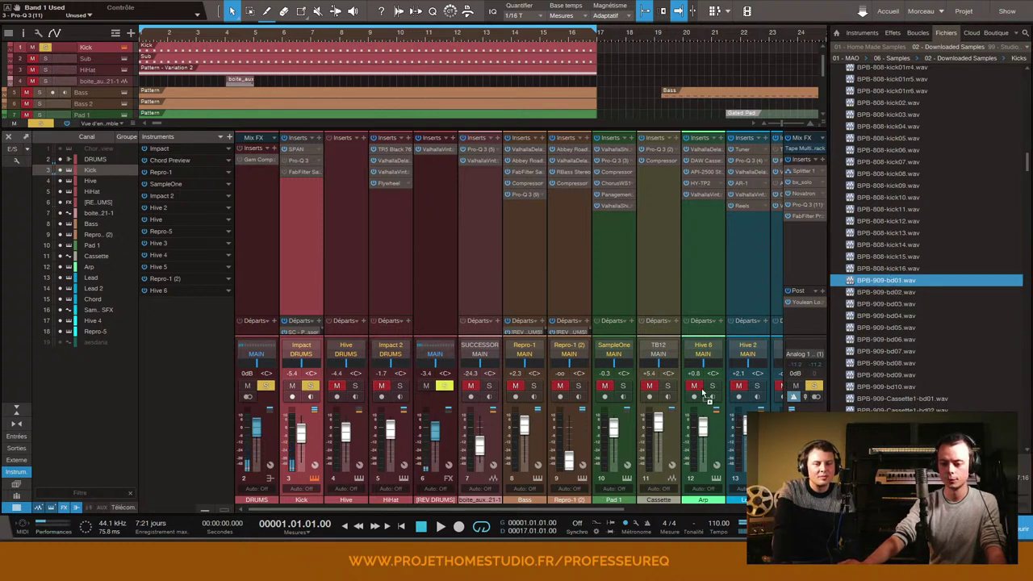
Play the soloed Kick and lower the REV DRUMS channel's volume all the way to -∞
{"action": "key", "text": "space"}
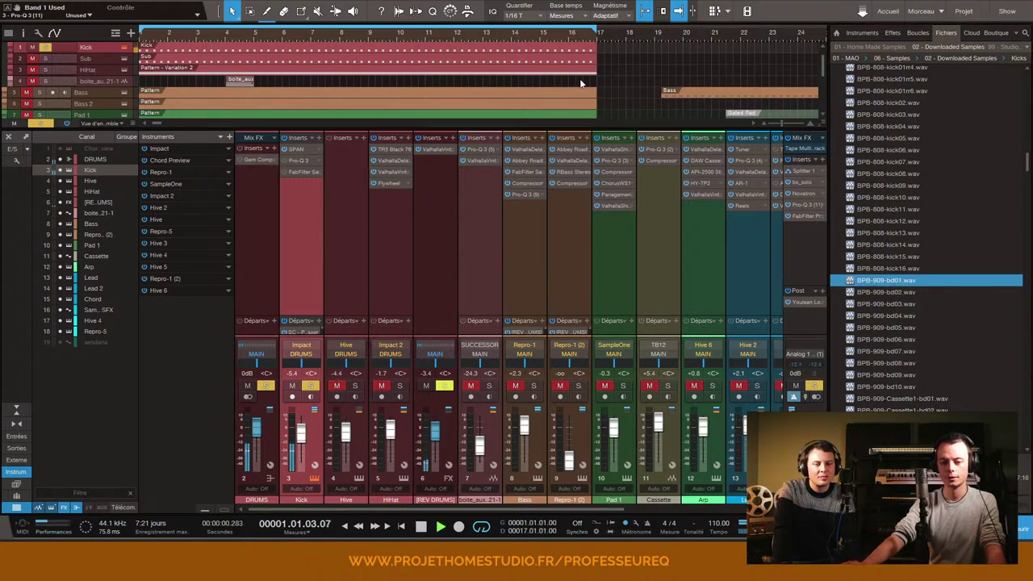
{"action": "left_click_drag", "start_coordinate": [439, 440], "coordinate": [432, 505]}
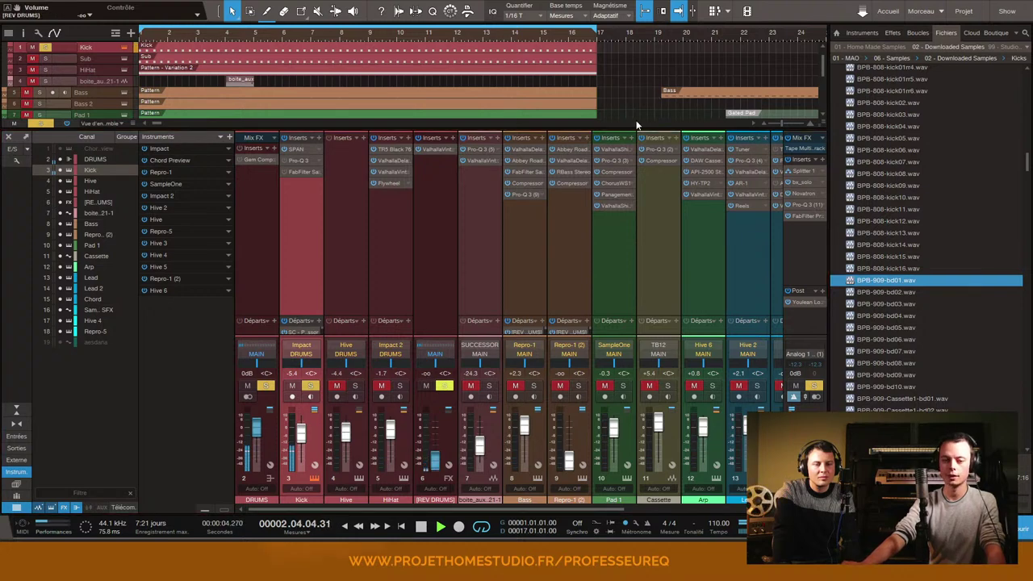
{"action": "left_click", "coordinate": [892, 32]}
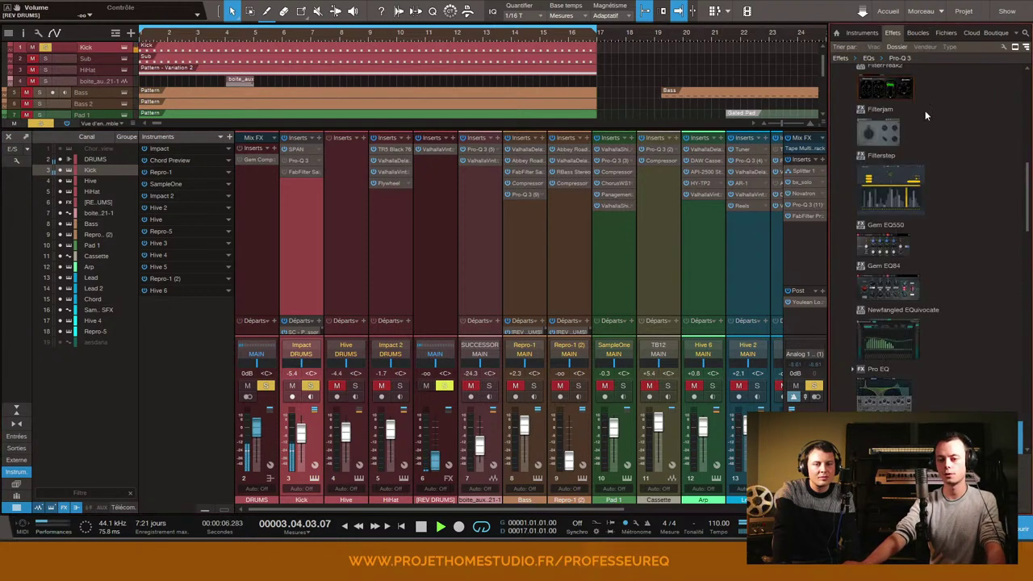
{"action": "key", "text": "space"}
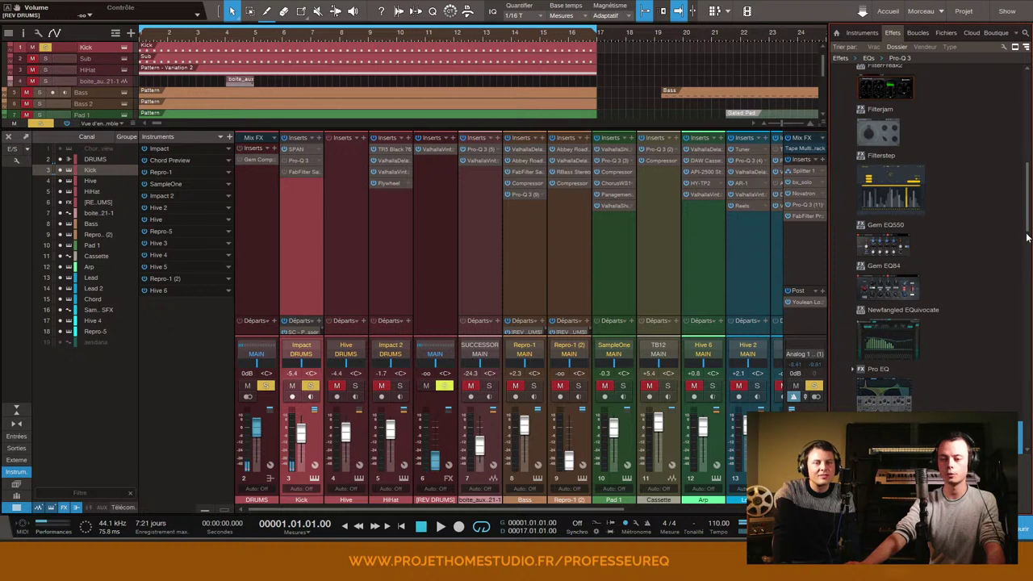
Add Gem EQ550 and Gem EQ84 to the end of the Kick channel's insert chain and open Gem EQ84
{"action": "left_click_drag", "start_coordinate": [888, 367], "coordinate": [301, 182]}
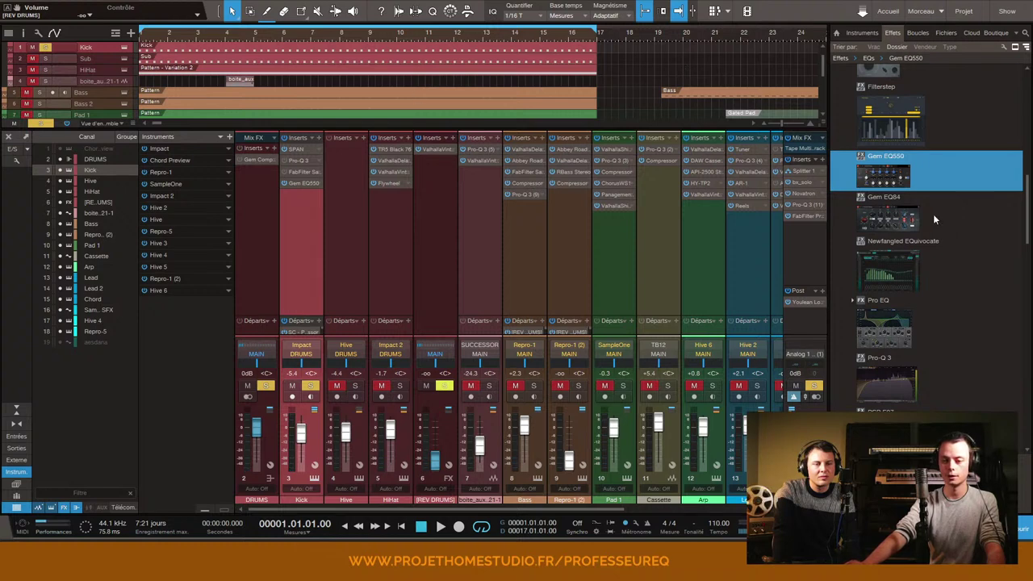
{"action": "left_click_drag", "start_coordinate": [895, 227], "coordinate": [329, 210]}
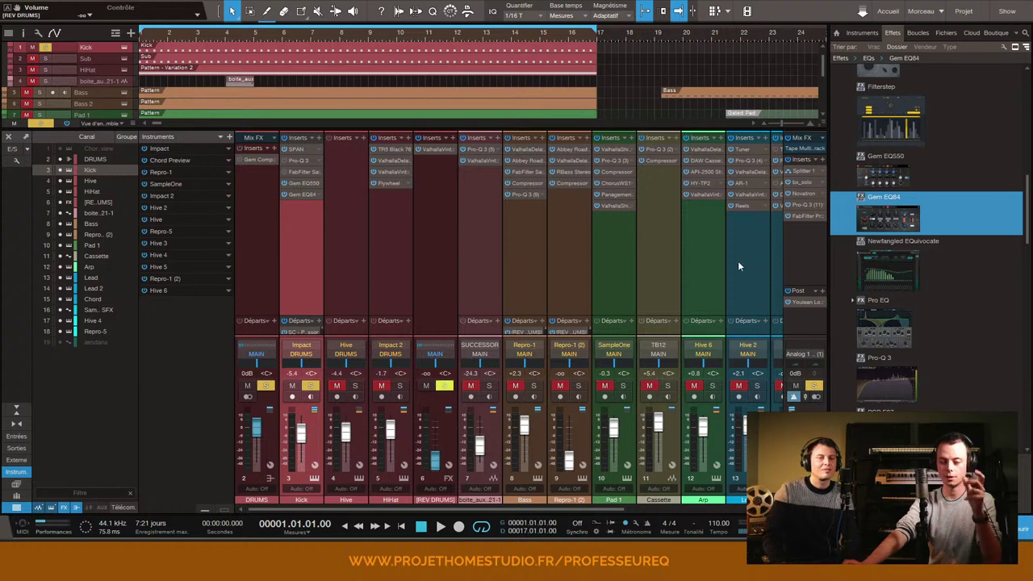
{"action": "left_click", "coordinate": [304, 193]}
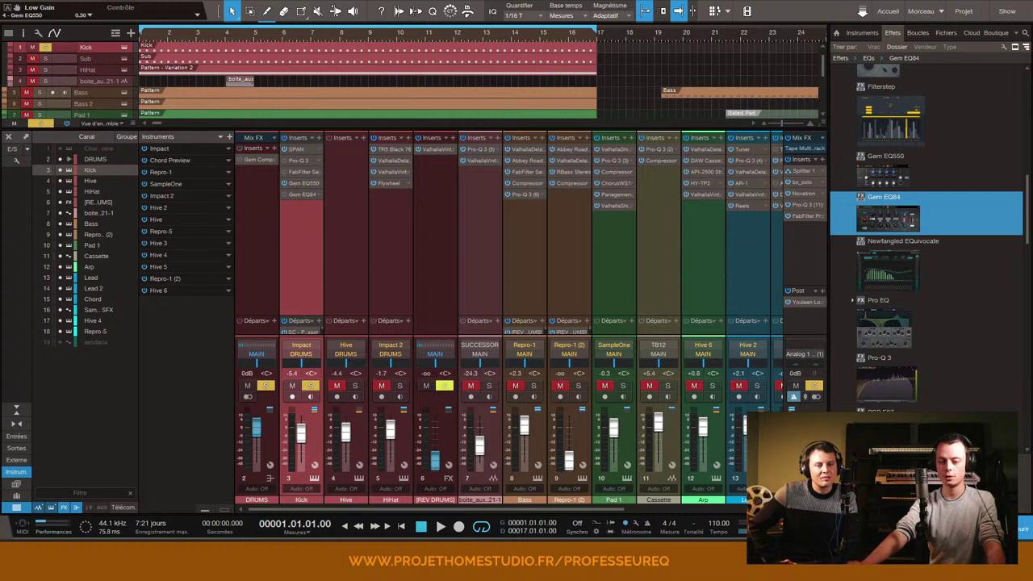
Play the soloed Kick while raising Gem EQ550's Low Gain to 0.76 and toggling its power to compare
{"action": "key", "text": "space"}
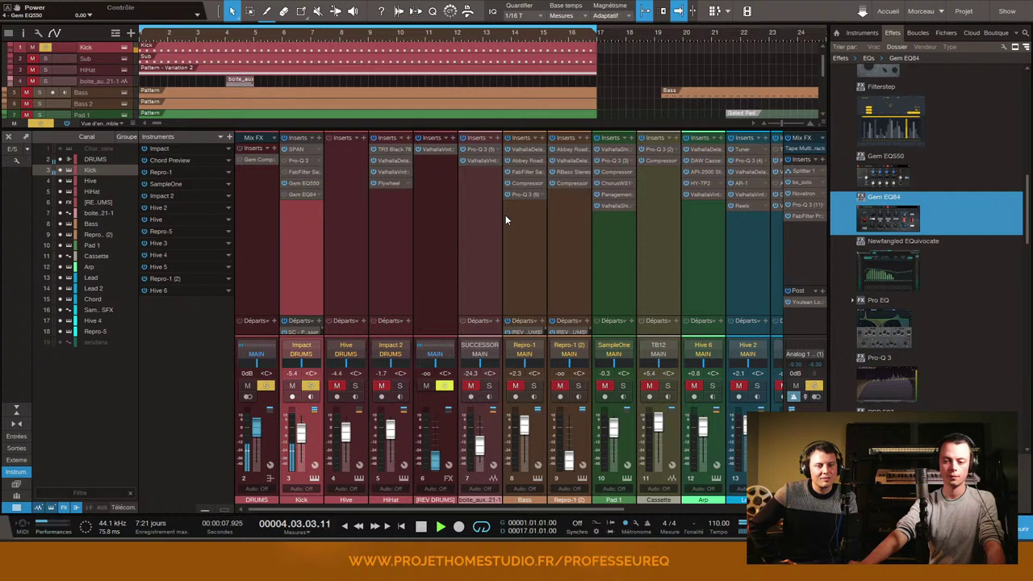
{"action": "key", "text": "space"}
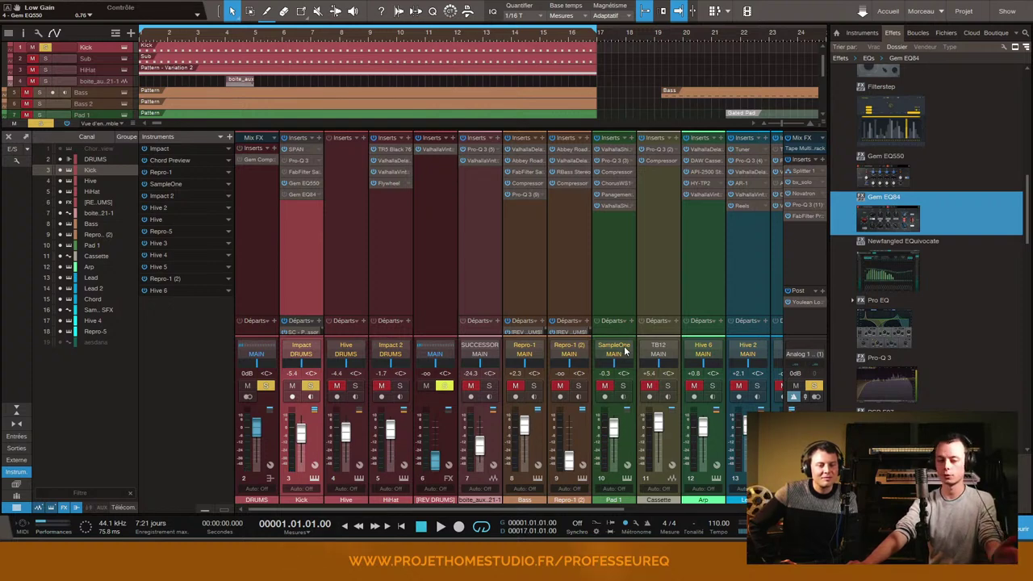
{"action": "key", "text": "space"}
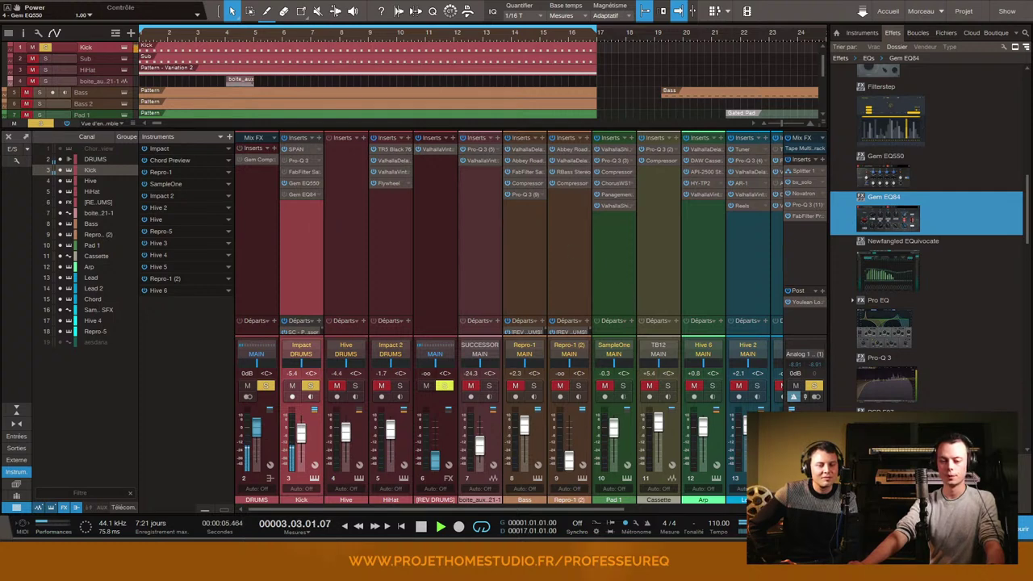
{"action": "key", "text": "space"}
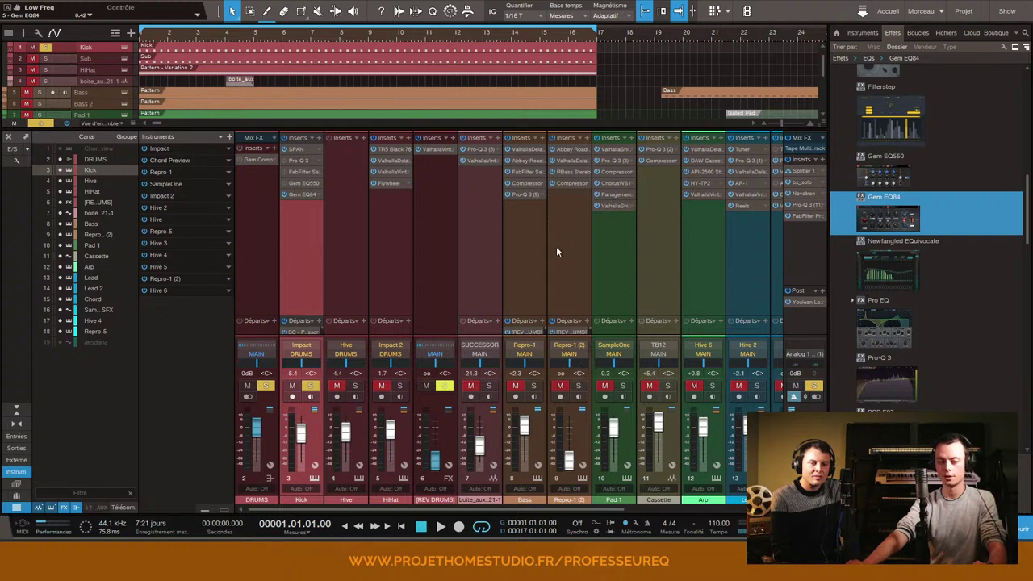
Play the soloed Kick while setting Gem EQ84's Low Freq to 0.42 and Low Gain to 0.74
{"action": "key", "text": "space"}
{"action": "key", "text": "space"}
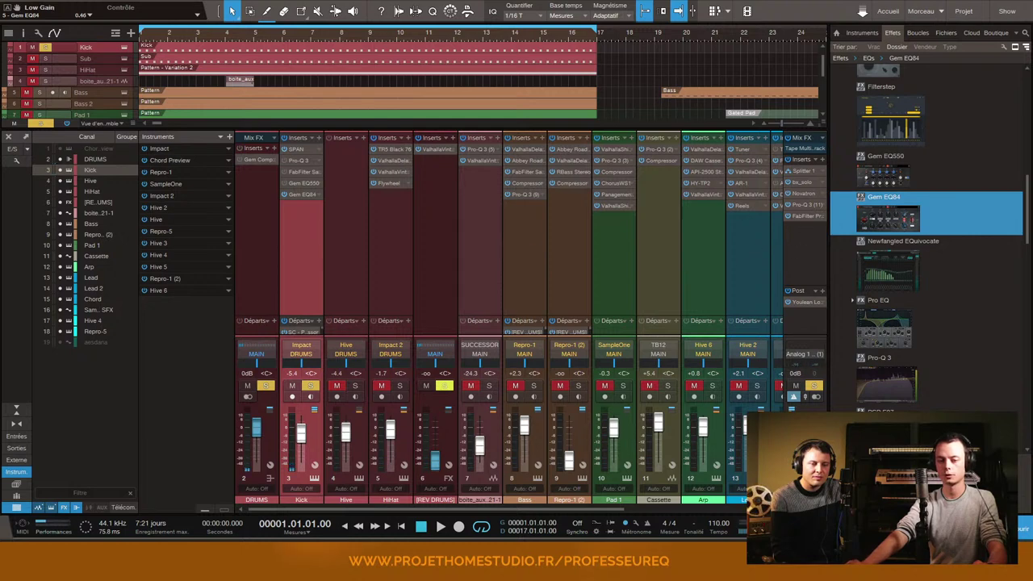
{"action": "key", "text": "space"}
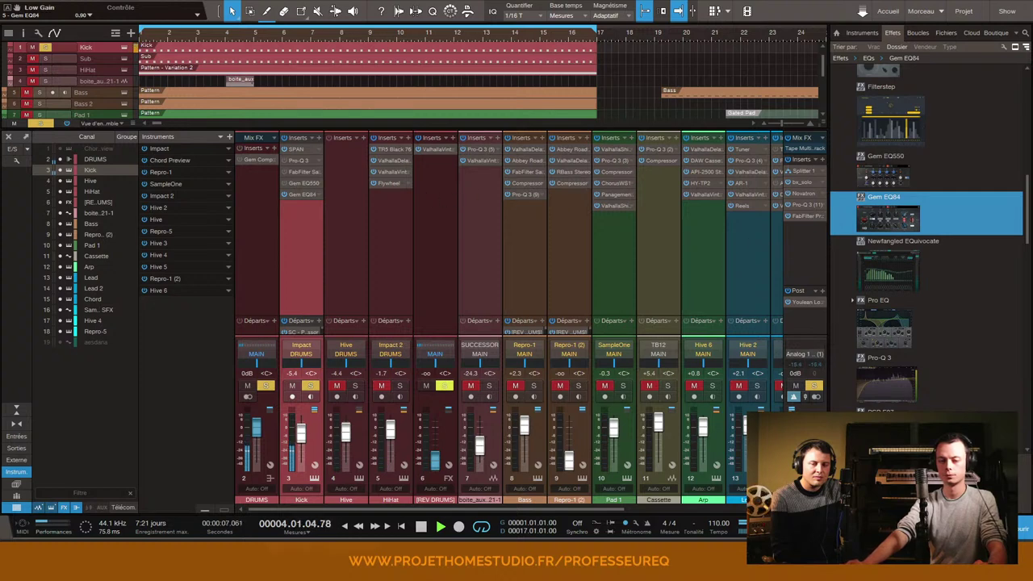
{"action": "key", "text": "space"}
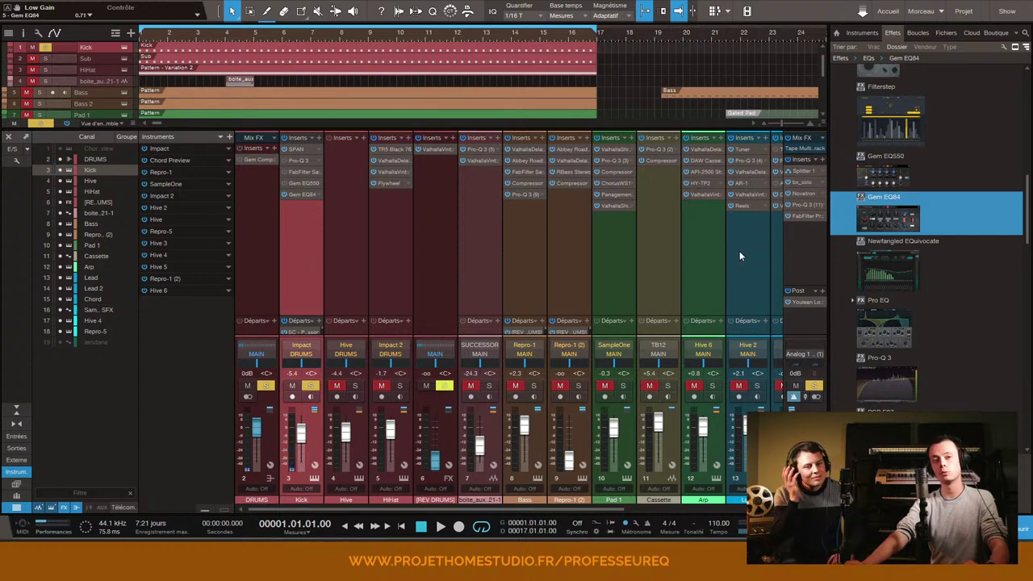
{"action": "key", "text": "space"}
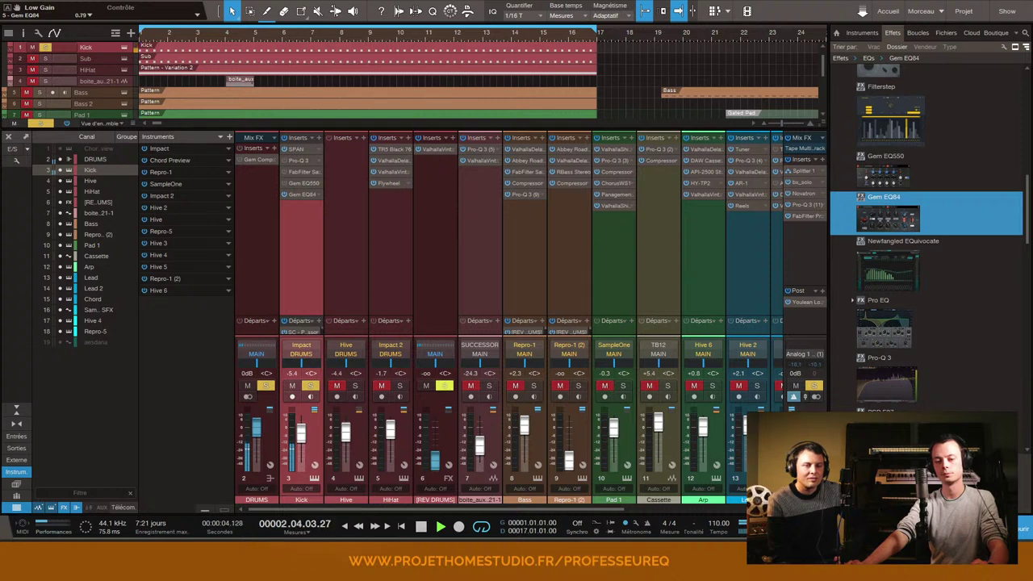
{"action": "key", "text": "space"}
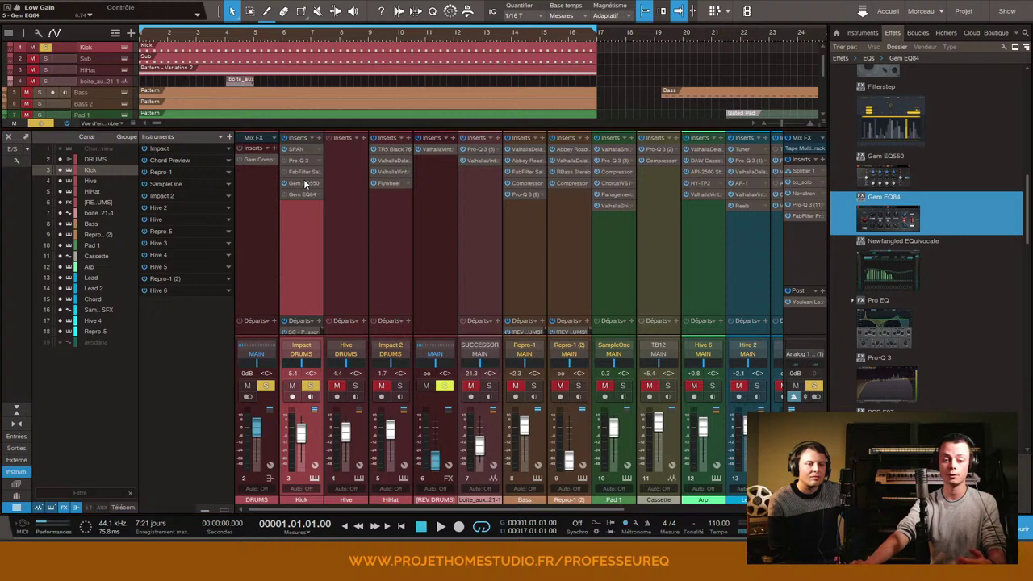
Play the Kick repeatedly, alternately bypassing its Gem EQ550 and Gem EQ84 inserts to compare the two equalizers
{"action": "key", "text": "space"}
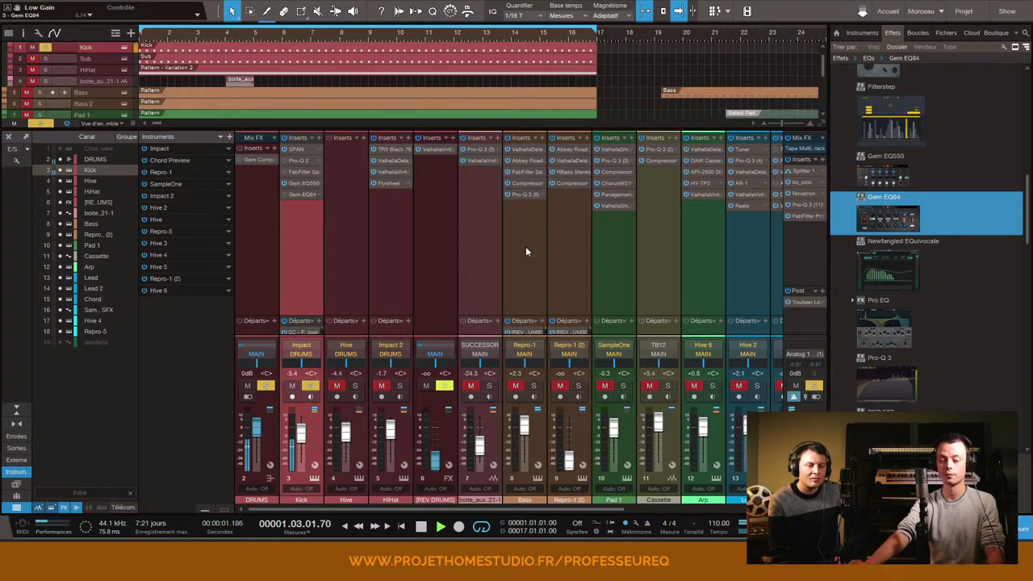
{"action": "key", "text": "space"}
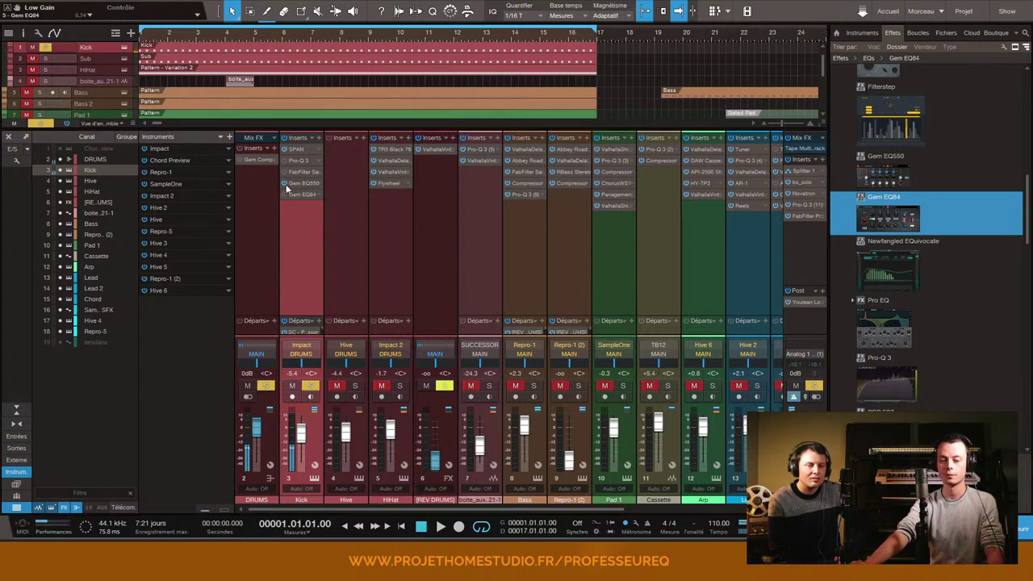
{"action": "key", "text": "space"}
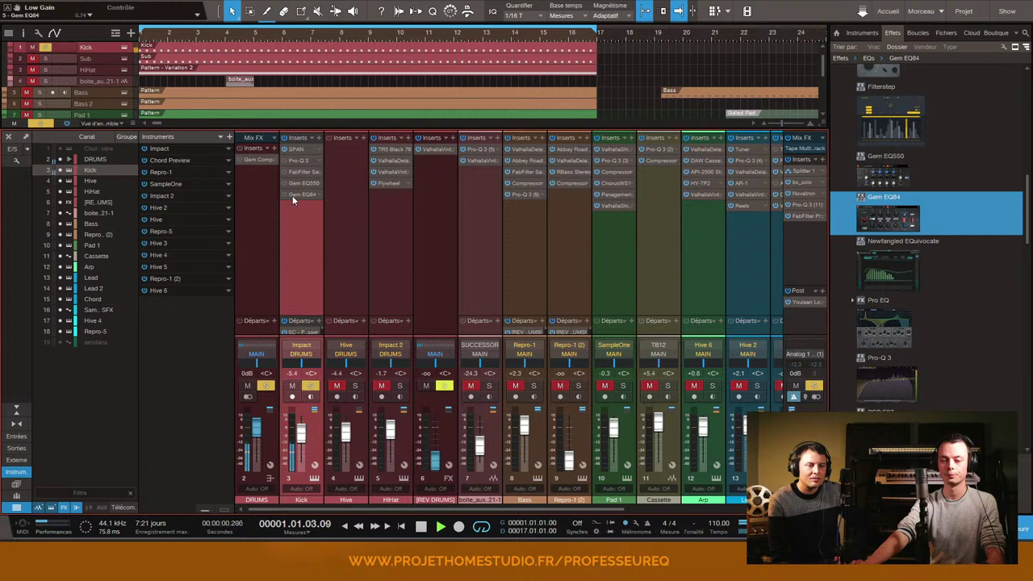
{"action": "key", "text": "space"}
{"action": "key", "text": "space"}
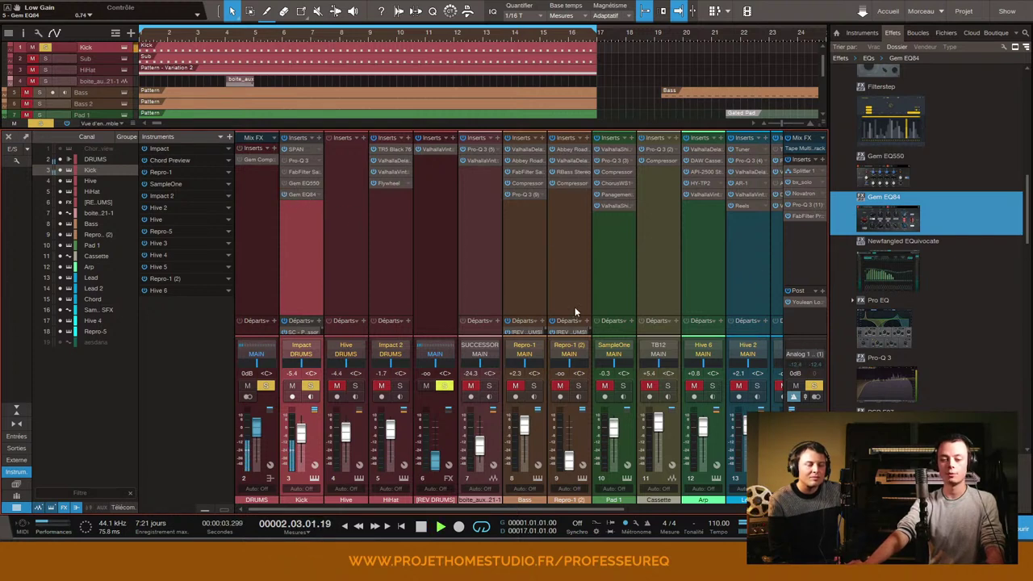
{"action": "key", "text": "space"}
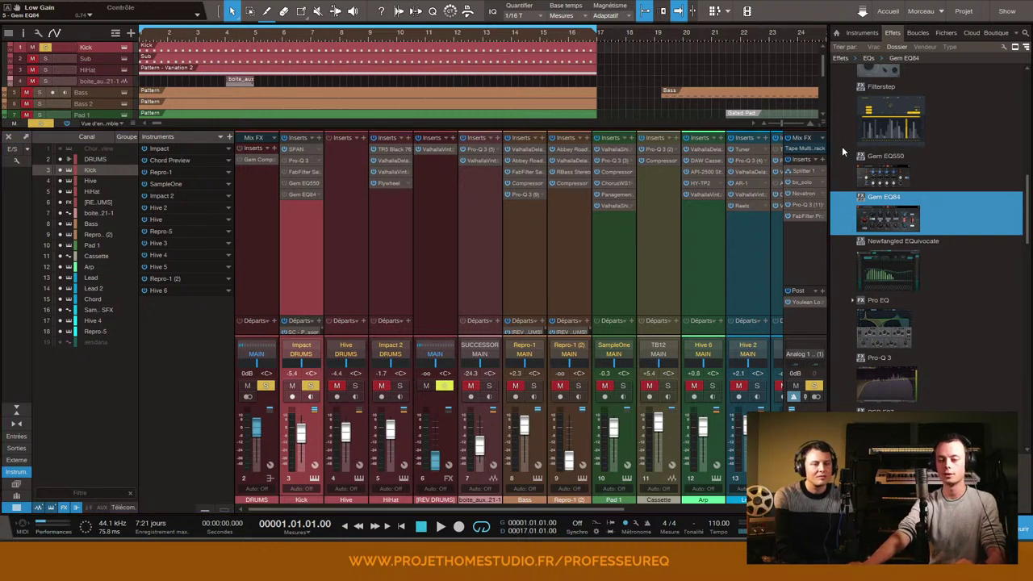
Clear the solo on the DRUMS bus and play the full mix
{"action": "left_click", "coordinate": [266, 386]}
{"action": "key", "text": "space"}
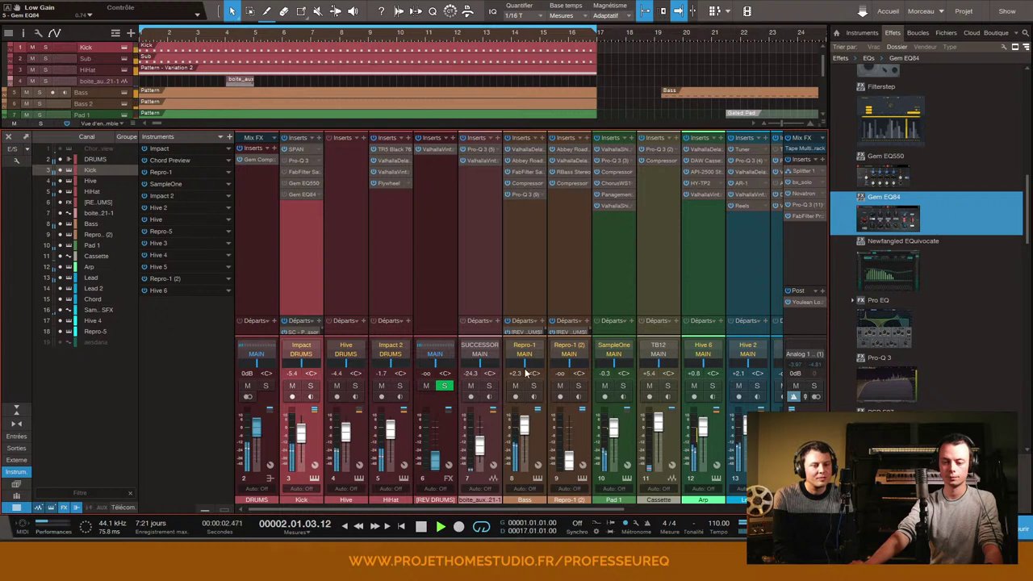
{"action": "key", "text": "space"}
Solo the DRUMS bus and Bass channel and play them together while setting Gem EQ84's Low Gain to 0.75
{"action": "left_click", "coordinate": [266, 386]}
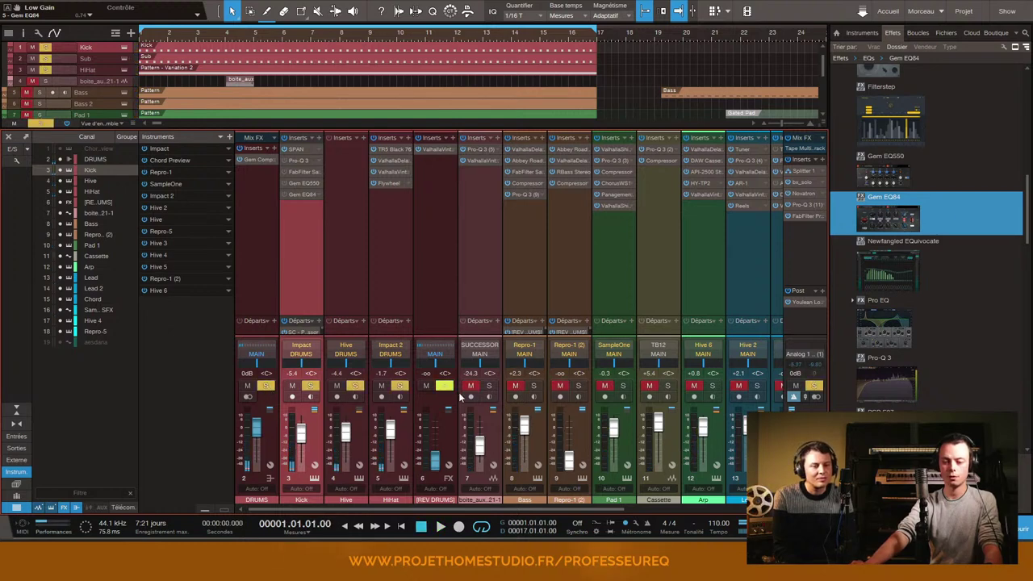
{"action": "left_click", "coordinate": [533, 386]}
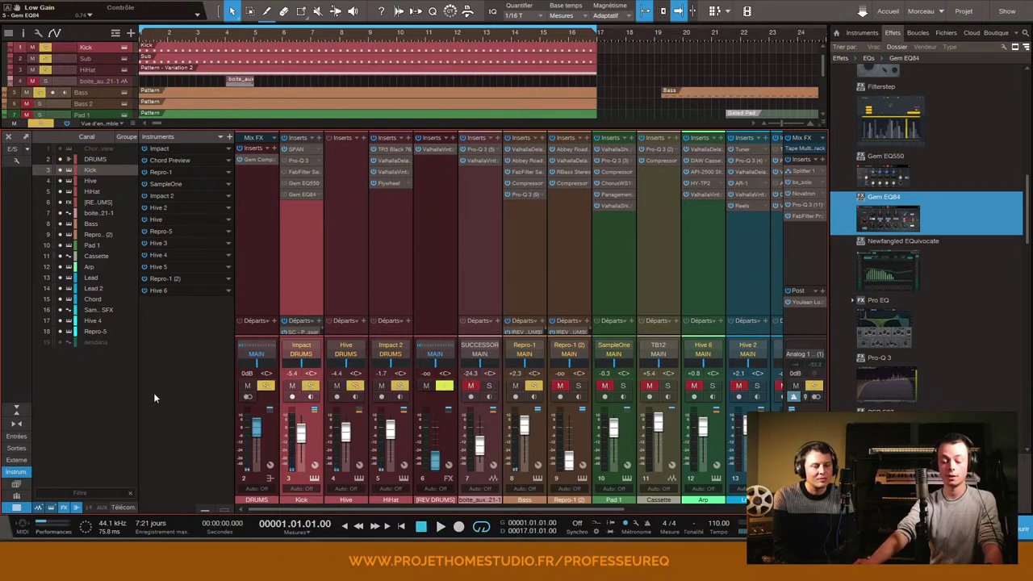
{"action": "key", "text": "space"}
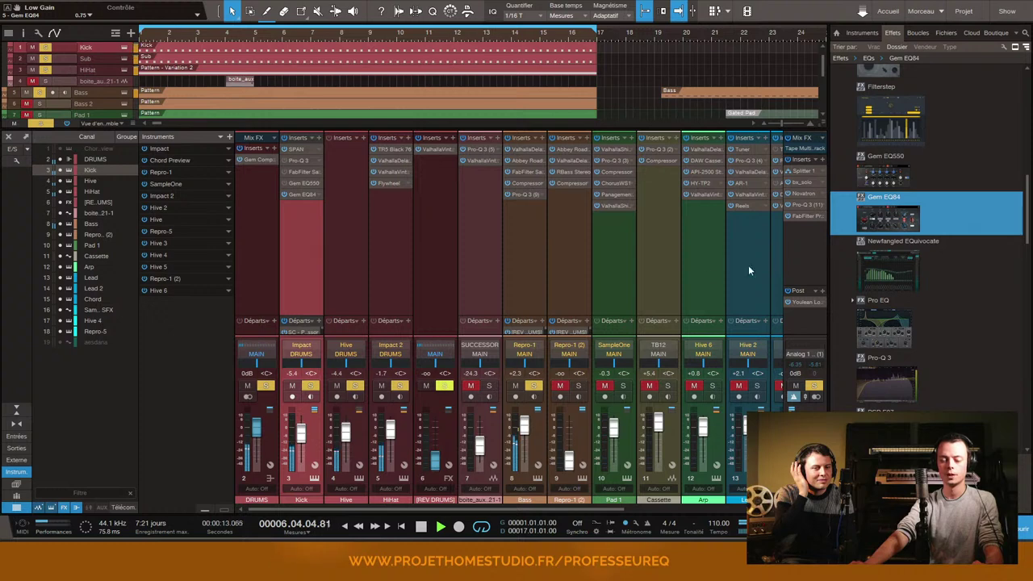
{"action": "key", "text": "space"}
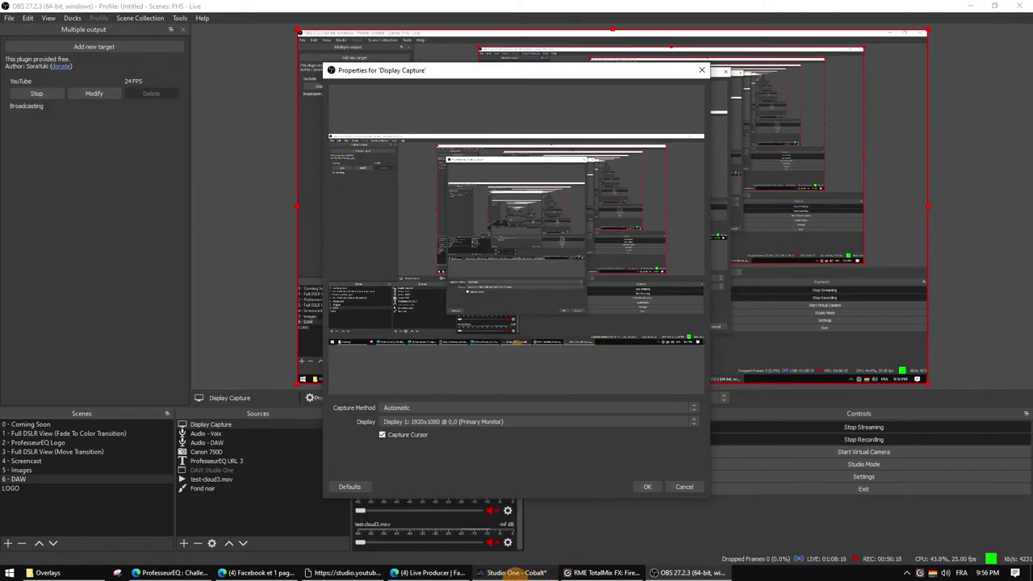
Switch to Studio One and show the Kick channel's Gem EQ550 and Pro-Q 3 plug-in windows
{"action": "left_click", "coordinate": [524, 573]}
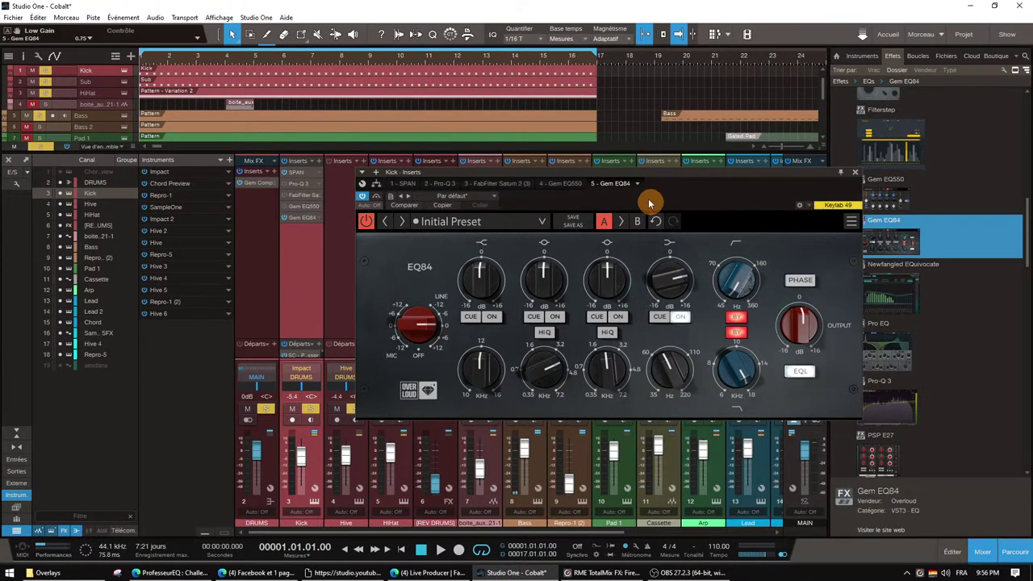
{"action": "left_click", "coordinate": [564, 184]}
{"action": "left_click_drag", "start_coordinate": [640, 176], "coordinate": [657, 174]}
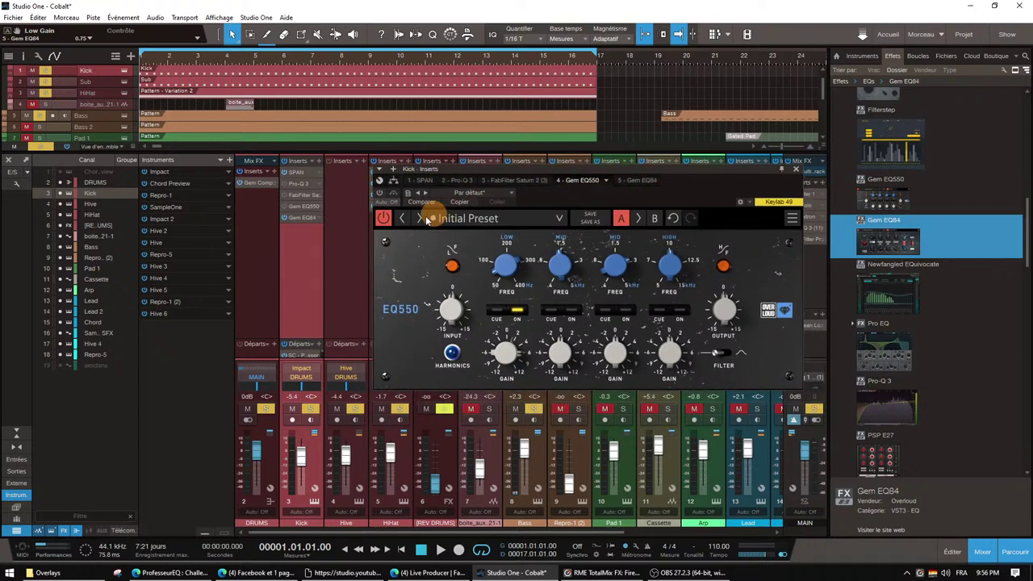
{"action": "left_click_drag", "start_coordinate": [286, 223], "coordinate": [292, 185]}
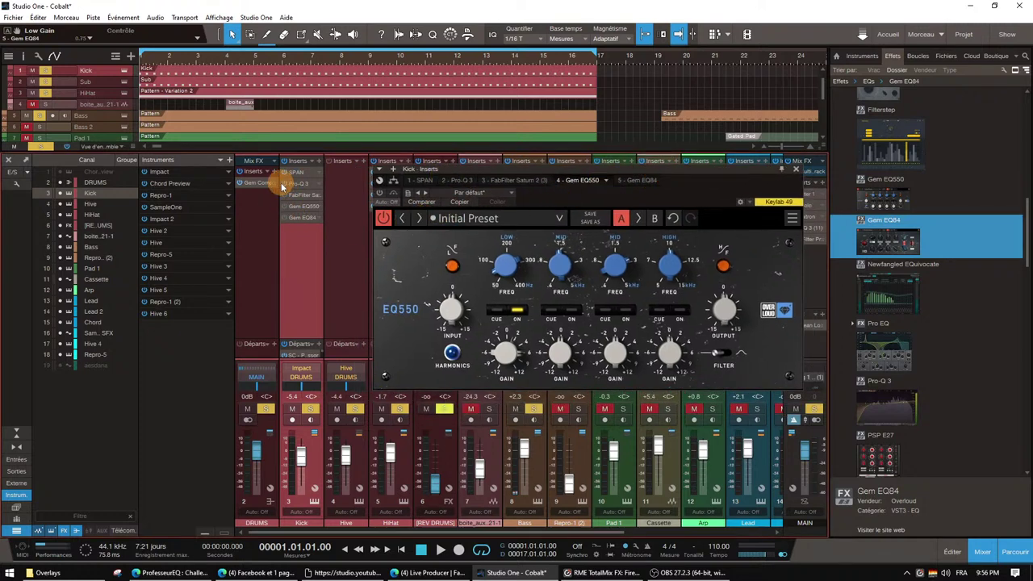
{"action": "left_click", "coordinate": [286, 184]}
{"action": "left_click_drag", "start_coordinate": [804, 203], "coordinate": [701, 103]}
Check the OBS display capture, YouTube live chat and Facebook Live Producer comments about whether the plug-ins are visible
{"action": "left_click", "coordinate": [684, 572]}
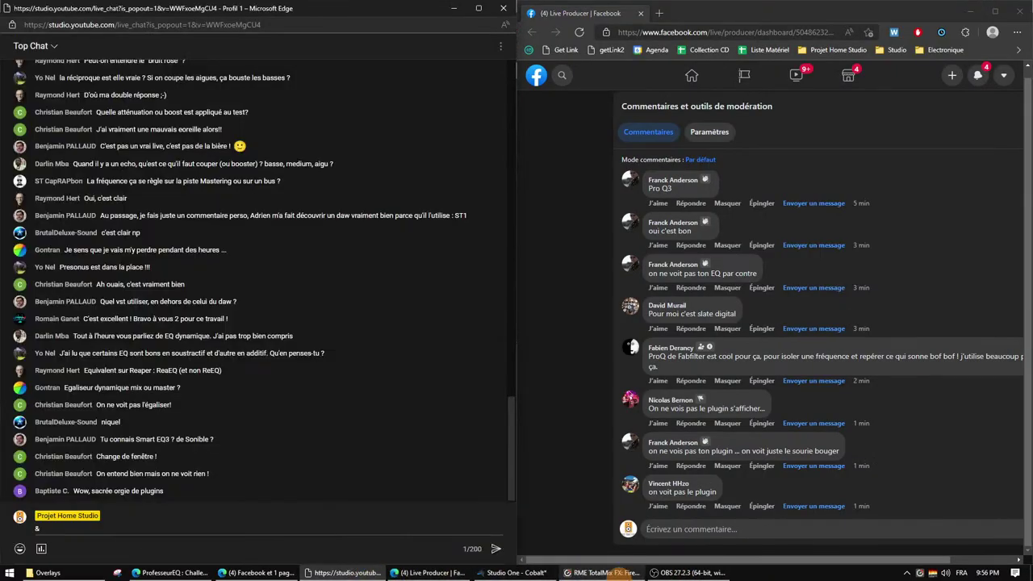
{"action": "mouse_move", "coordinate": [565, 572]}
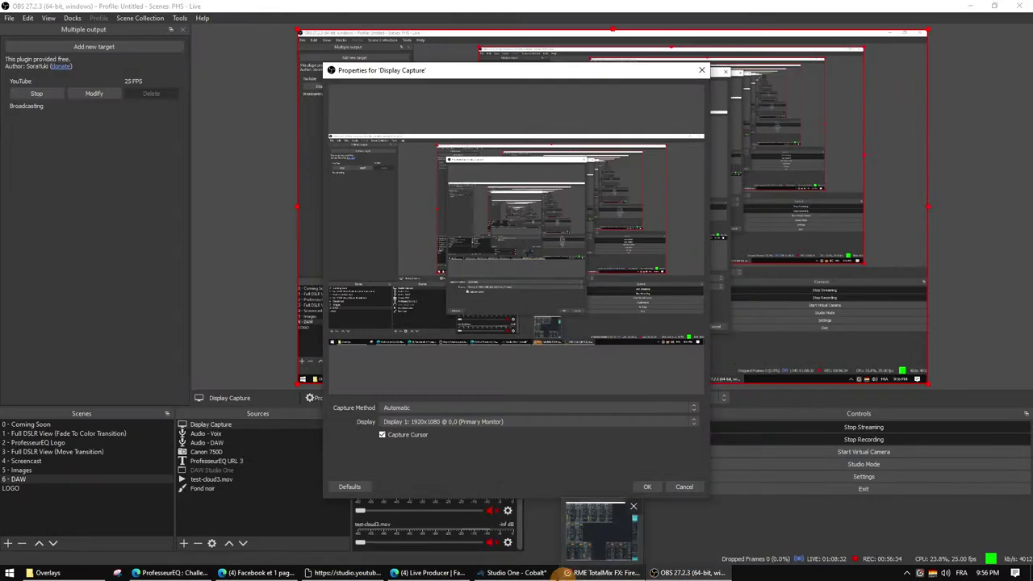
{"action": "left_click", "coordinate": [419, 572]}
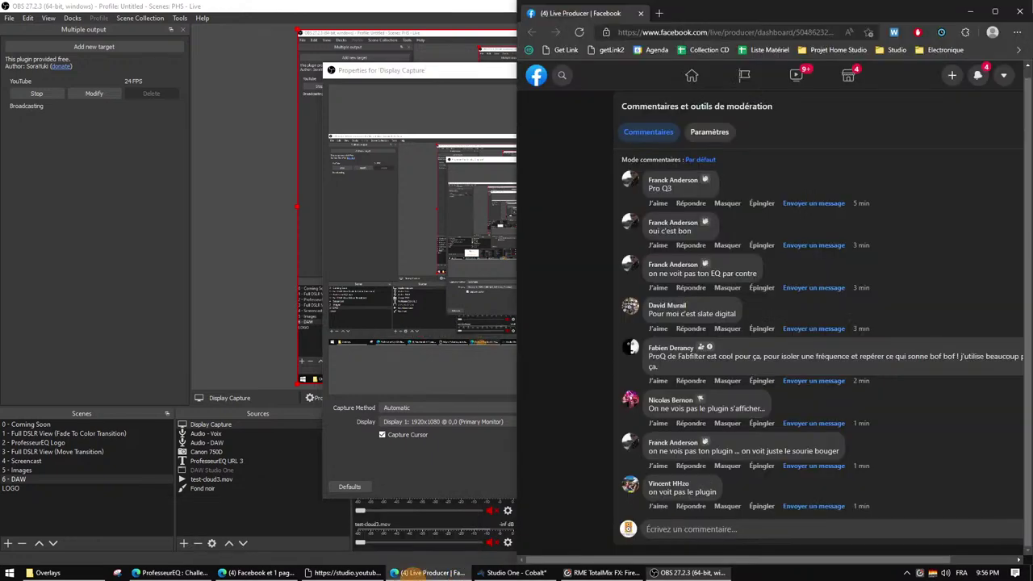
{"action": "left_click", "coordinate": [347, 572]}
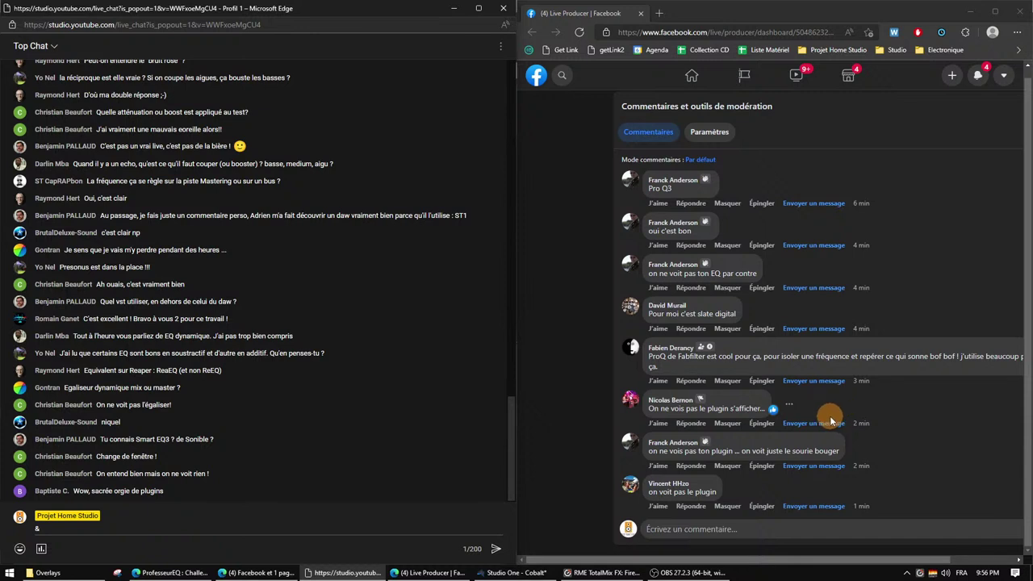
{"action": "left_click", "coordinate": [513, 572]}
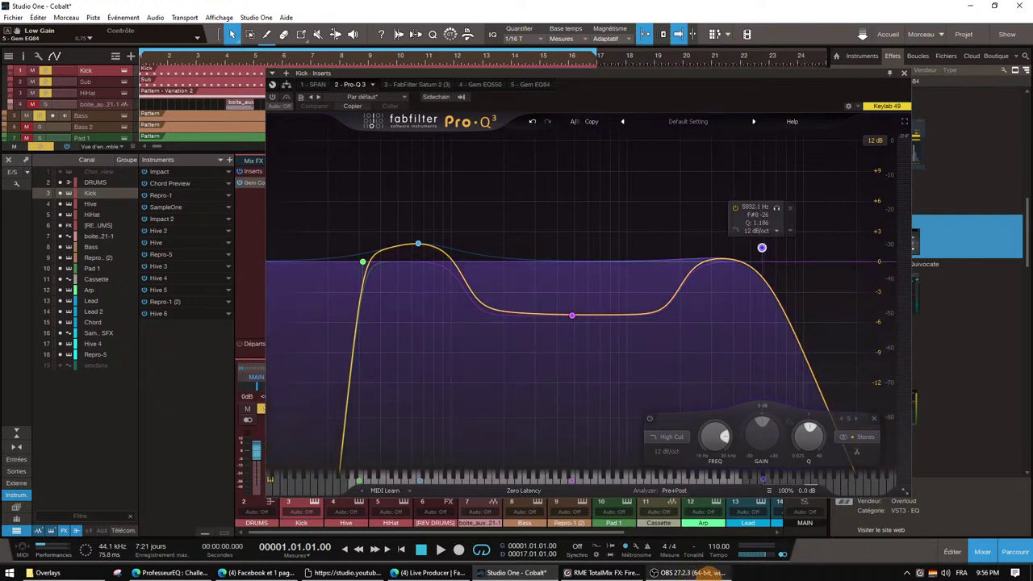
{"action": "left_click", "coordinate": [416, 573]}
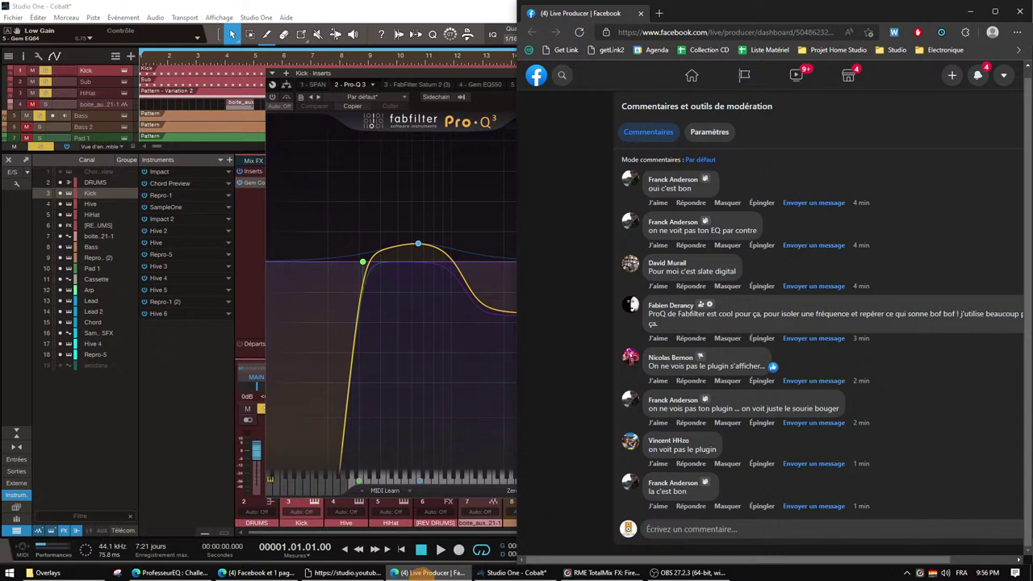
Return to Studio One and close the Kick channel's Pro-Q 3 window
{"action": "left_click", "coordinate": [514, 573]}
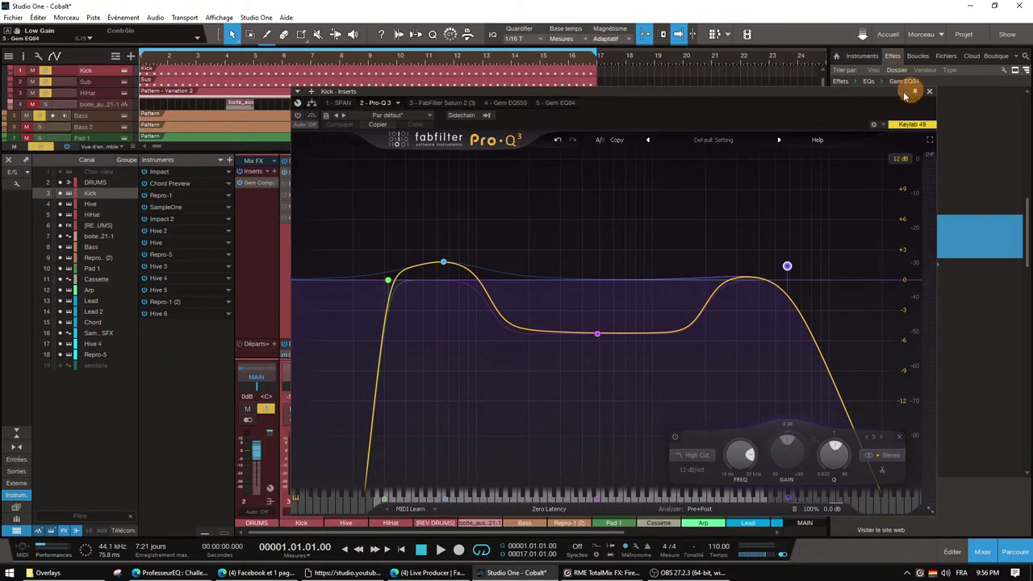
{"action": "left_click_drag", "start_coordinate": [905, 95], "coordinate": [675, 97]}
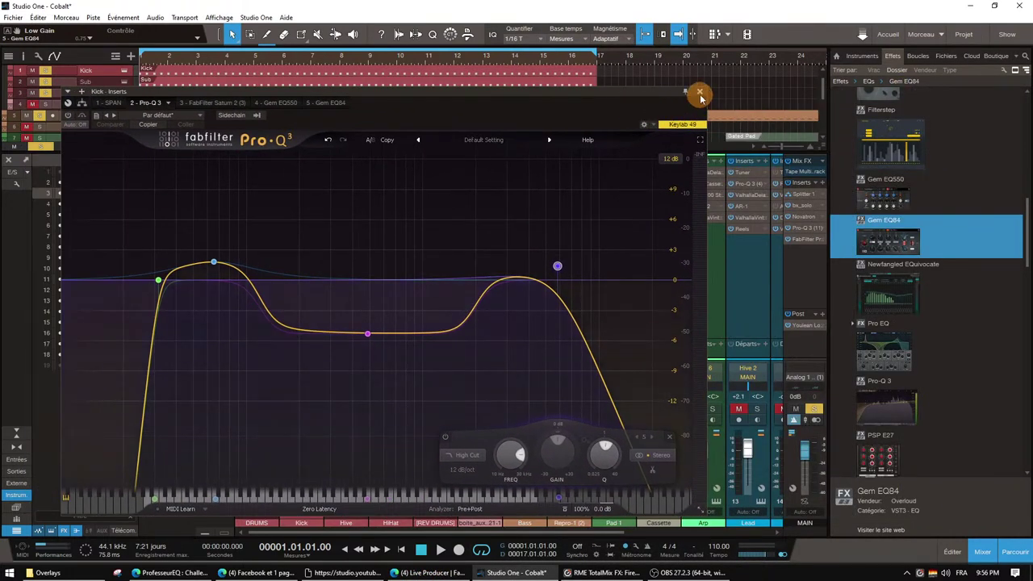
{"action": "left_click", "coordinate": [700, 94]}
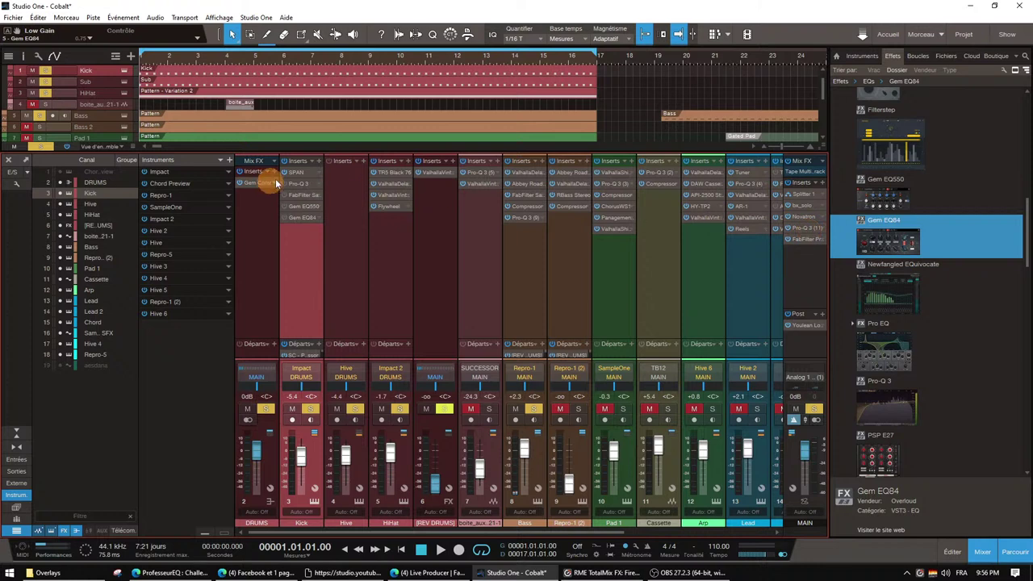
Open Pro-Q 3 (11) on the MAIN output and add a Bell band at about 74 Hz with +0.48 dB gain
{"action": "mouse_move", "coordinate": [806, 233]}
{"action": "left_mouse_down"}
{"action": "mouse_move", "coordinate": [768, 229]}
{"action": "mouse_move", "coordinate": [798, 227]}
{"action": "left_mouse_up"}
{"action": "left_click", "coordinate": [800, 226]}
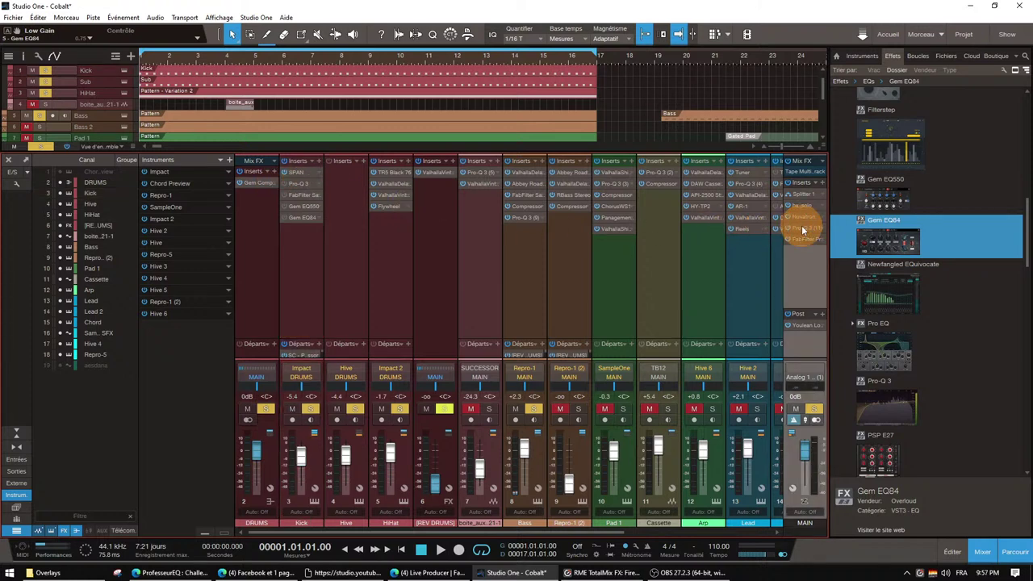
{"action": "left_click_drag", "start_coordinate": [553, 97], "coordinate": [699, 100]}
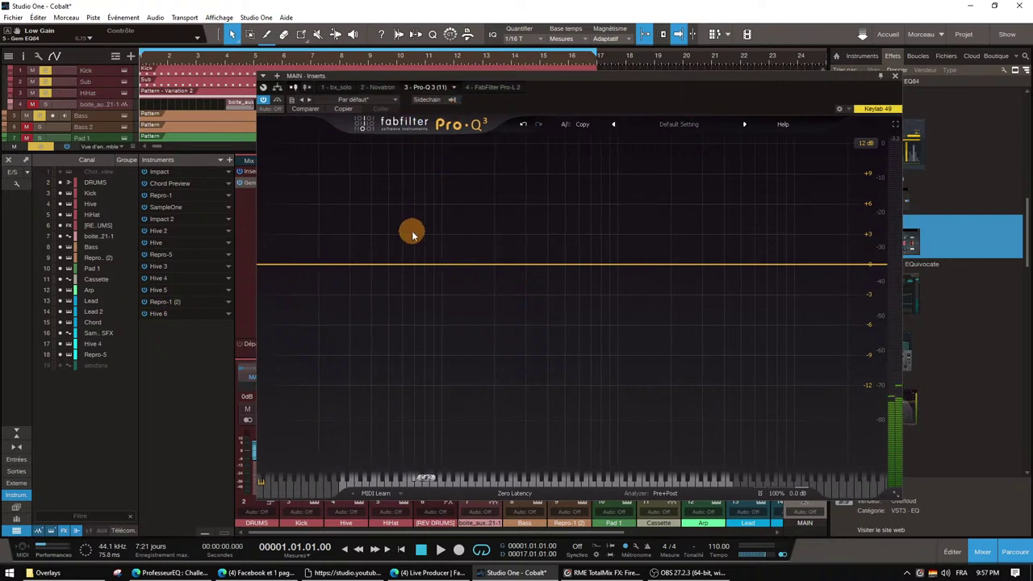
{"action": "left_click", "coordinate": [418, 260]}
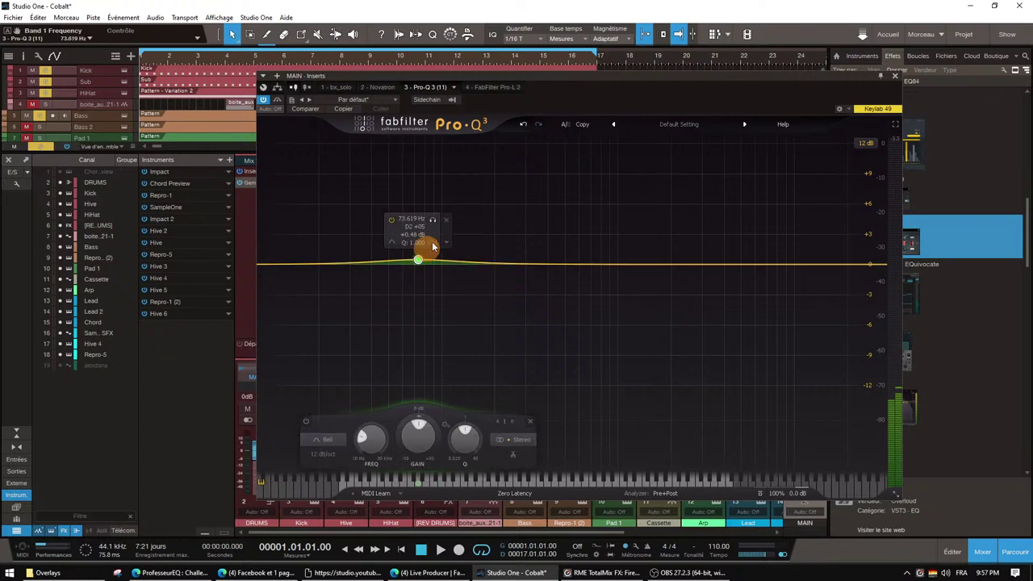
Audition the MAIN Pro-Q 3 band in solo by sweeping it across the low frequencies during playback, and close the plug-in
{"action": "key", "text": "space"}
{"action": "left_click_drag", "start_coordinate": [434, 225], "coordinate": [490, 232]}
{"action": "key", "text": "space"}
{"action": "left_click", "coordinate": [893, 75]}
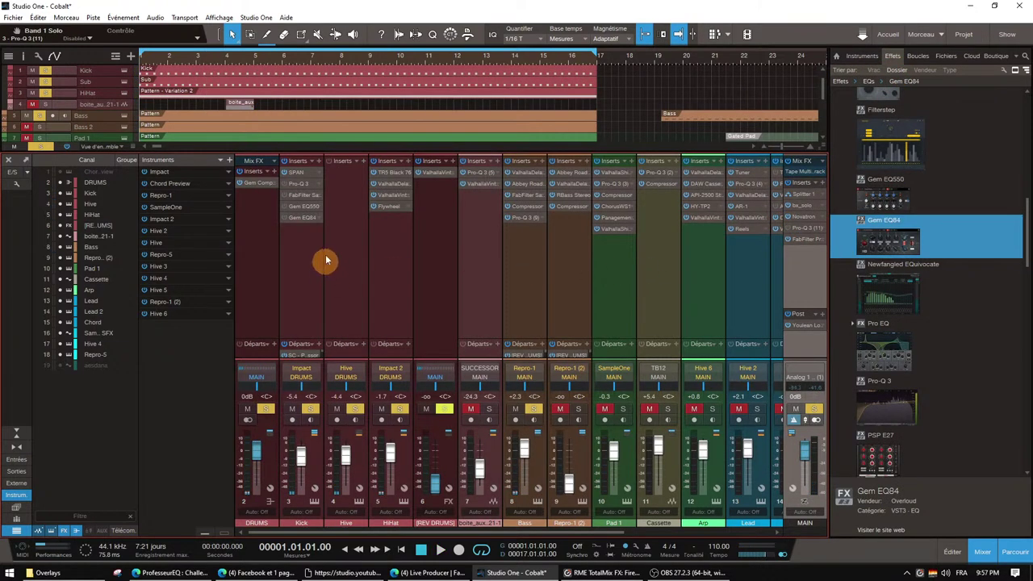
Open Gem EQ550 on the Kick channel and audition its effect on the soloed kick during playback
{"action": "double_click", "coordinate": [299, 206]}
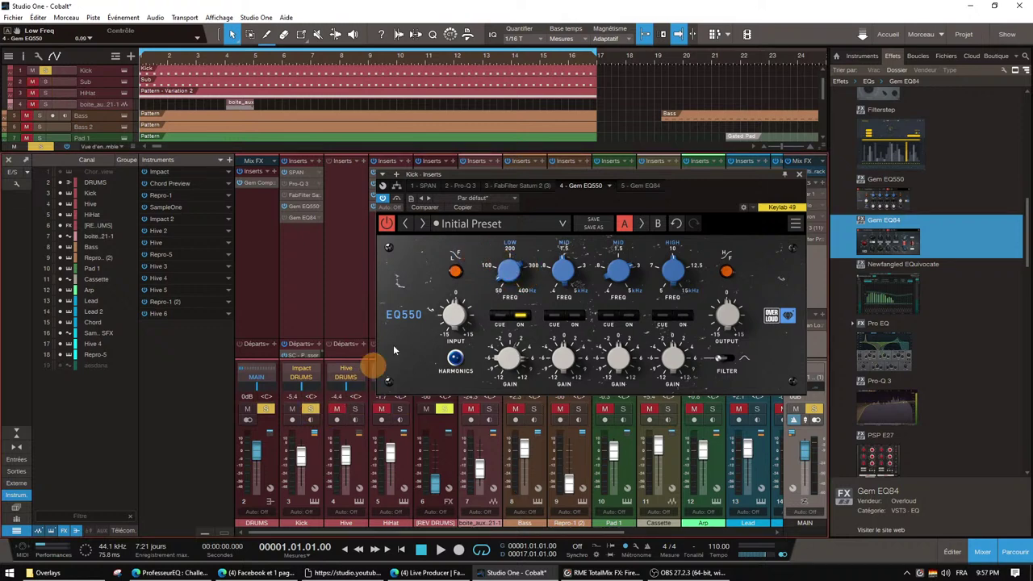
{"action": "key", "text": "space"}
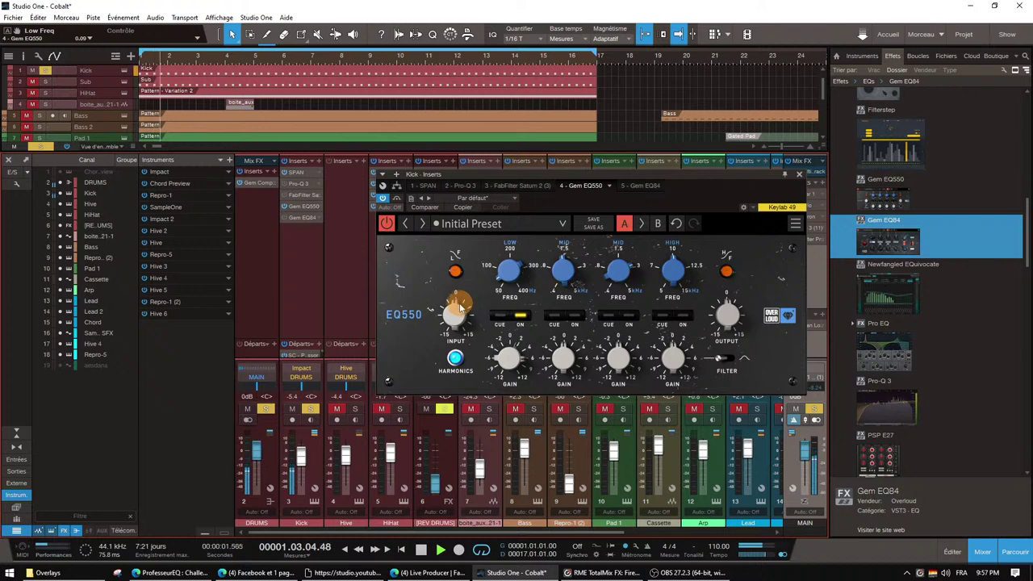
{"action": "left_click", "coordinate": [454, 358]}
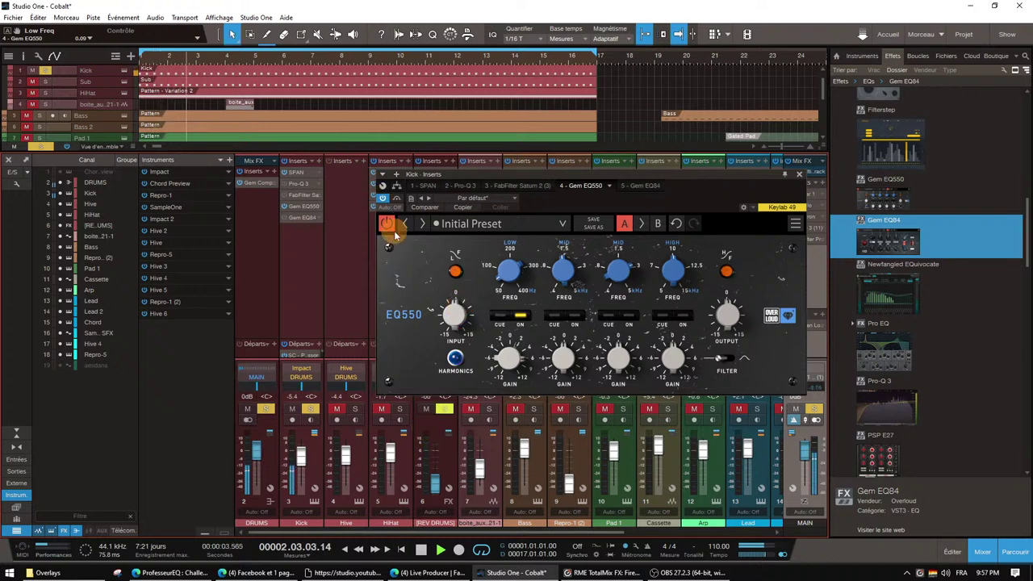
{"action": "key", "text": "space"}
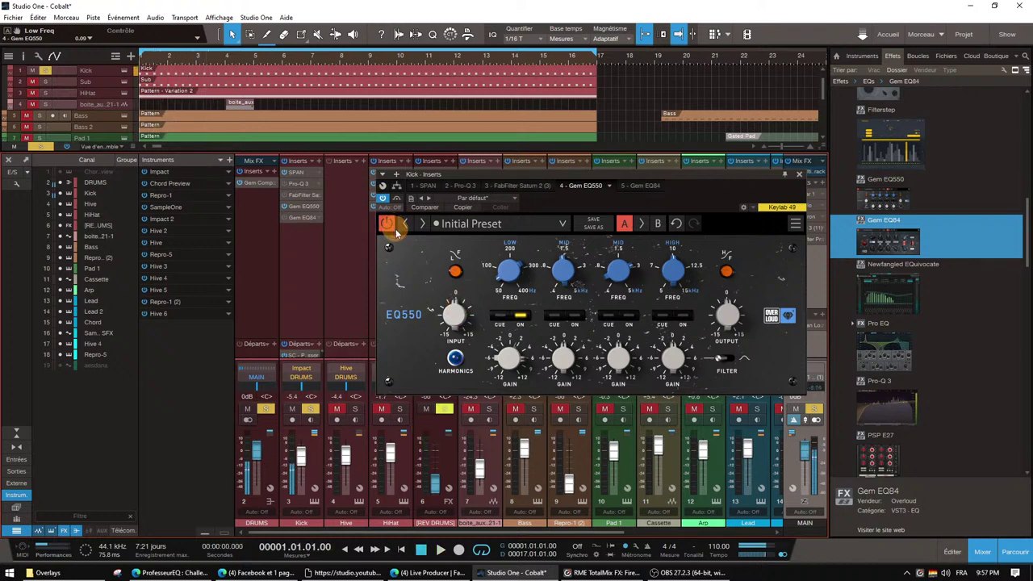
Open Gem EQ84 on the Kick channel, adjust its low-band gain and frequency, and audition it during playback
{"action": "left_click", "coordinate": [302, 219]}
{"action": "left_click_drag", "start_coordinate": [693, 197], "coordinate": [704, 183]}
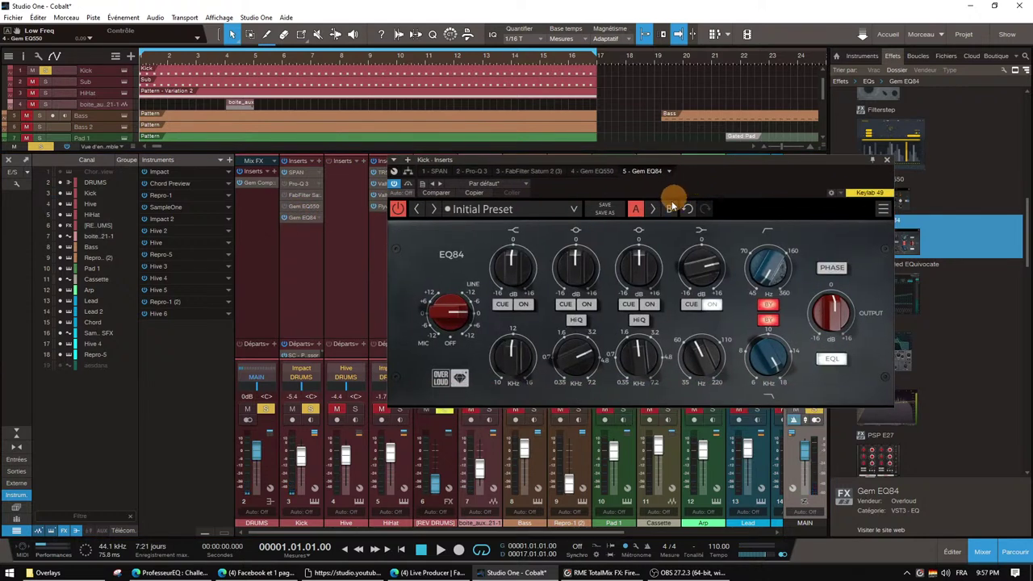
{"action": "left_click", "coordinate": [702, 267]}
{"action": "left_click_drag", "start_coordinate": [702, 269], "coordinate": [702, 265]}
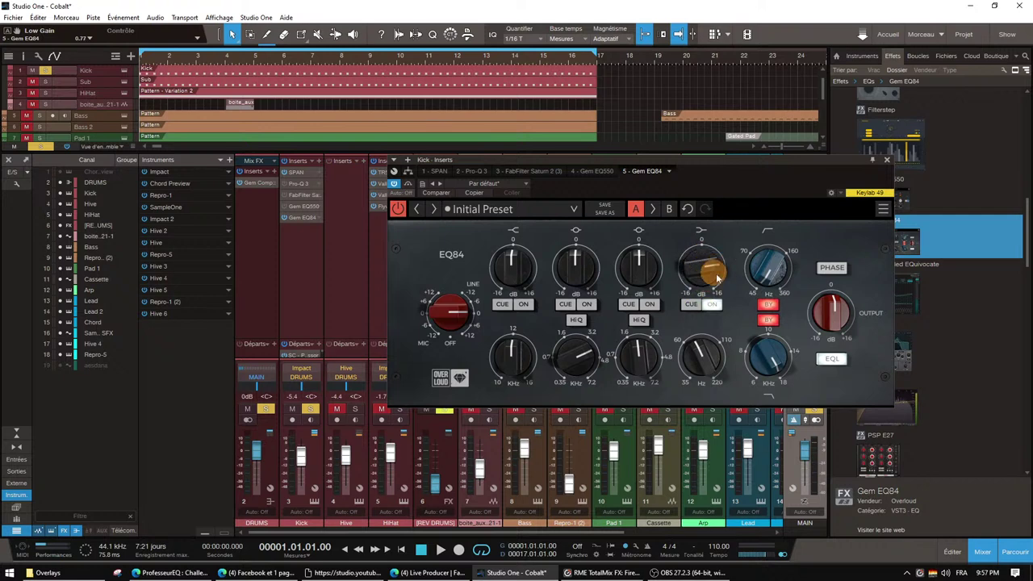
{"action": "left_click", "coordinate": [704, 355]}
{"action": "left_click_drag", "start_coordinate": [704, 355], "coordinate": [703, 357]}
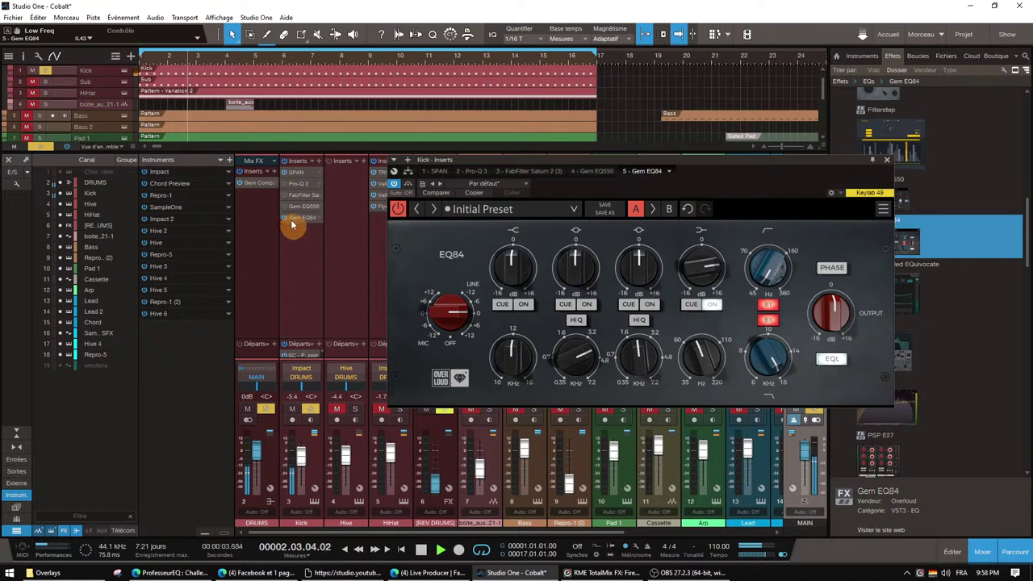
{"action": "key", "text": "space"}
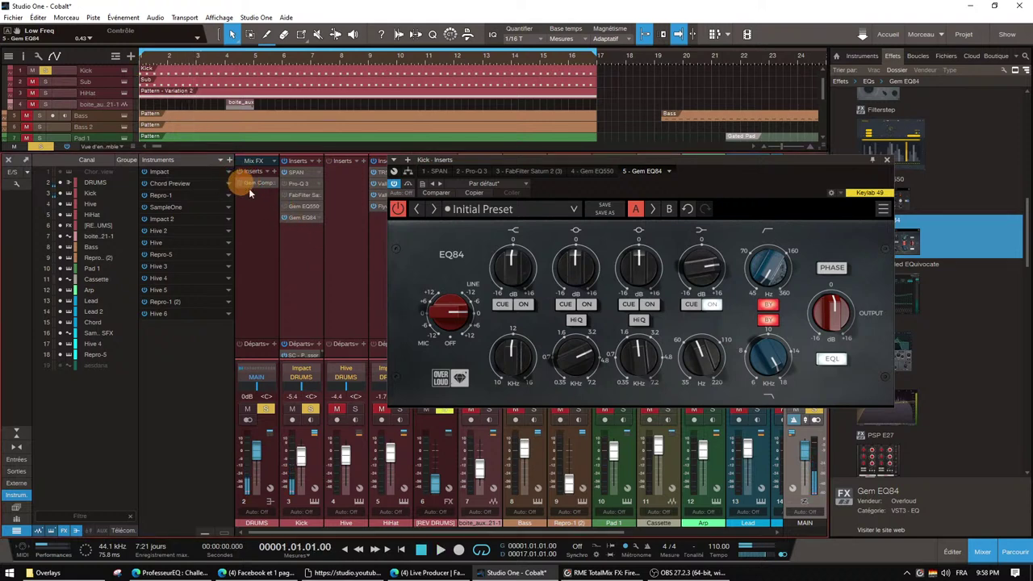
{"action": "key", "text": "space"}
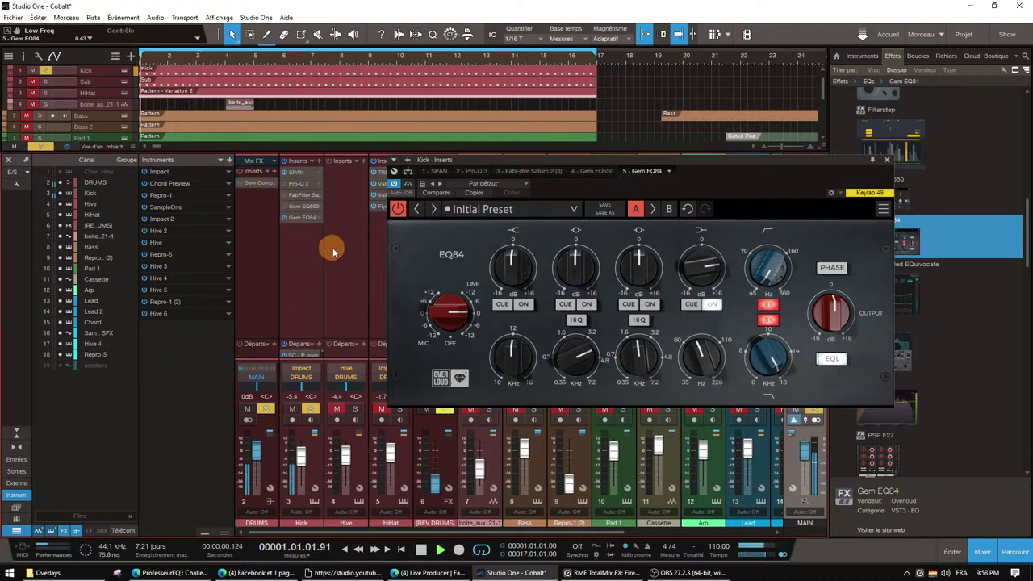
Bring the Kick channel's Gem EQ550 back into view and solo the Bass channel together with the drums
{"action": "left_click", "coordinate": [303, 206]}
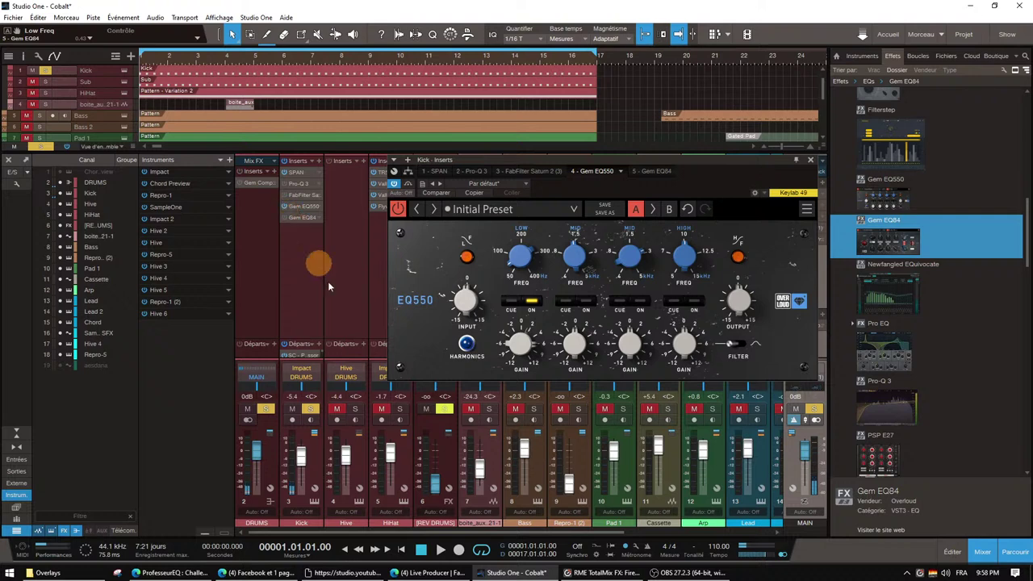
{"action": "left_click", "coordinate": [533, 409]}
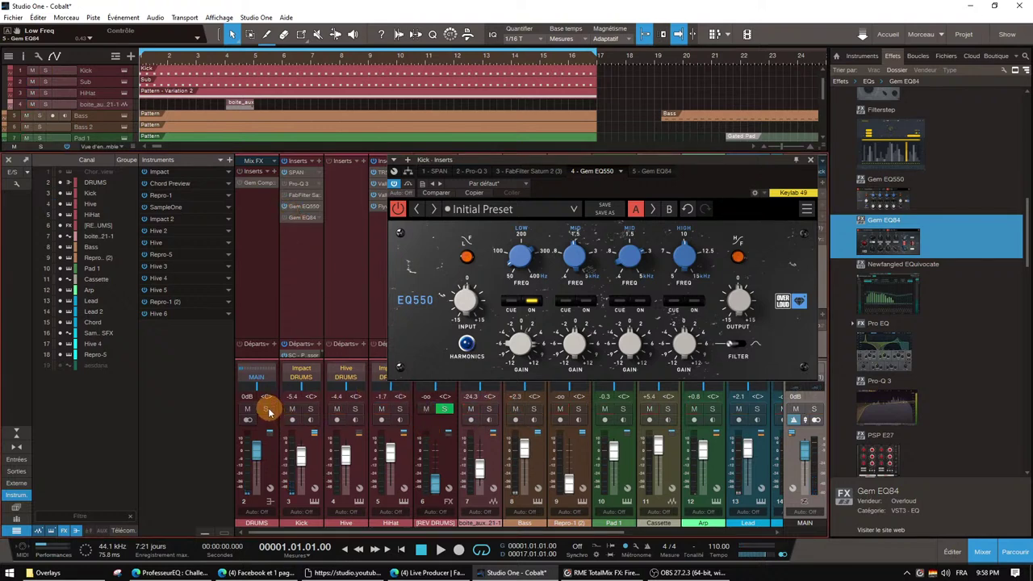
{"action": "left_click", "coordinate": [534, 409]}
{"action": "left_click", "coordinate": [533, 409]}
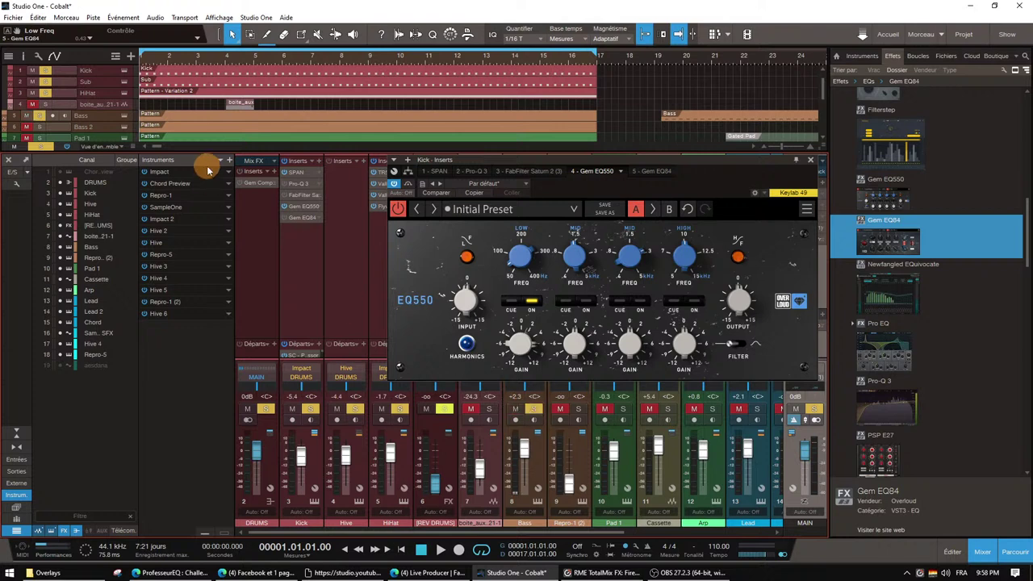
Compare Gem EQ550 and Gem EQ84 on the kick with the bass by toggling them during playback, and close the plug-in window
{"action": "key", "text": "space"}
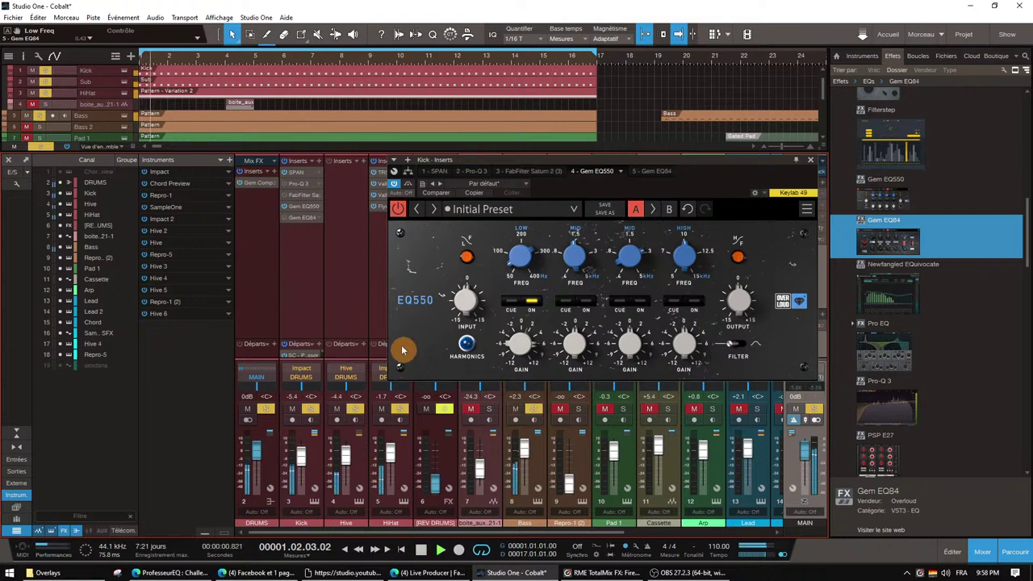
{"action": "key", "text": "space"}
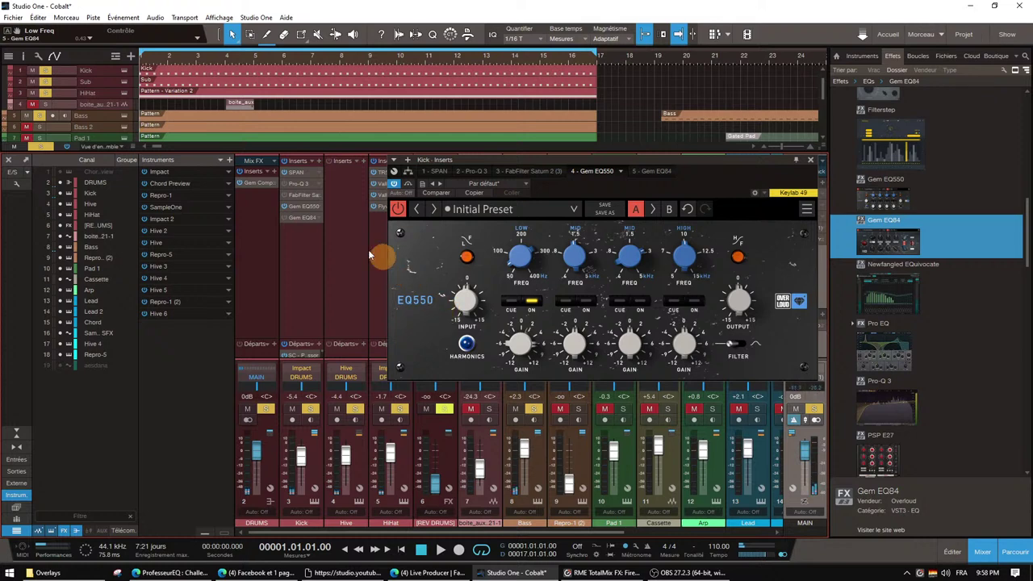
{"action": "key", "text": "space"}
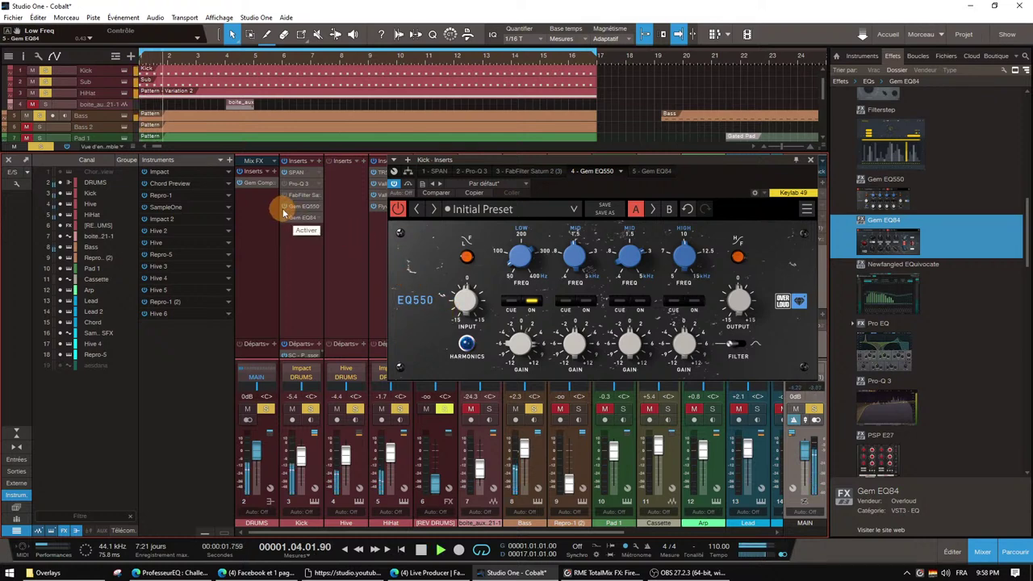
{"action": "left_click", "coordinate": [283, 212]}
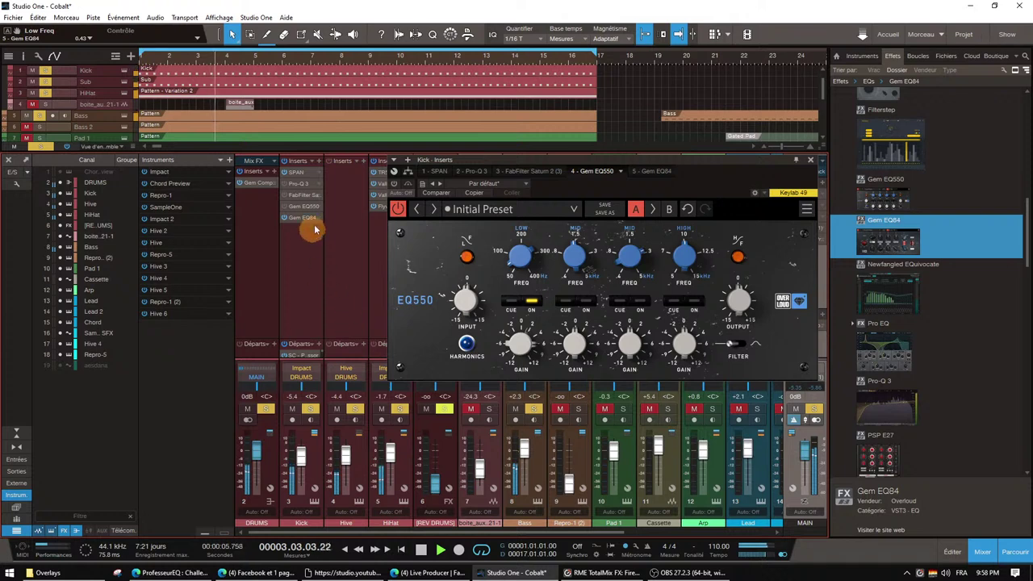
{"action": "left_click", "coordinate": [311, 220]}
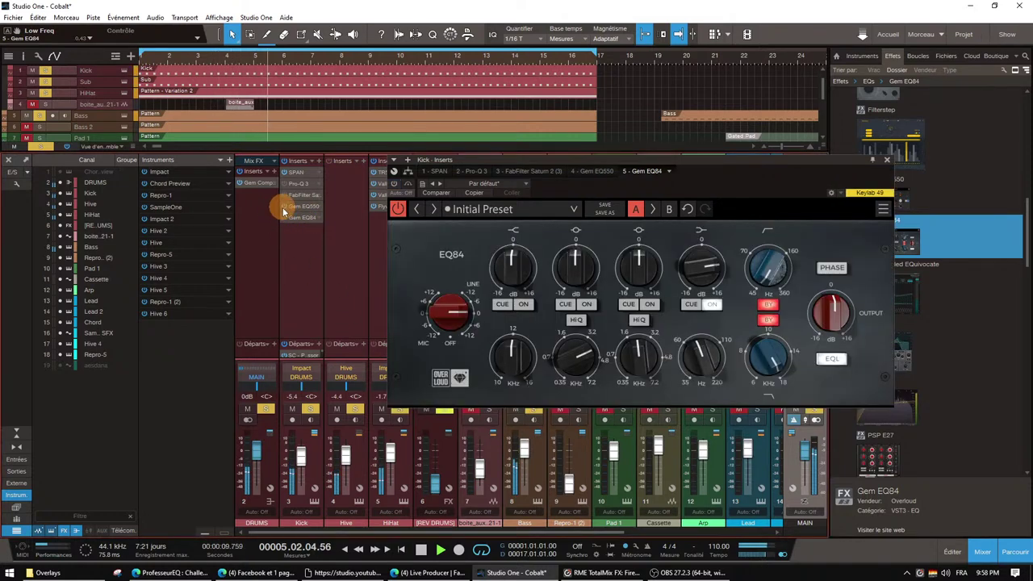
{"action": "key", "text": "space"}
{"action": "left_click", "coordinate": [468, 238]}
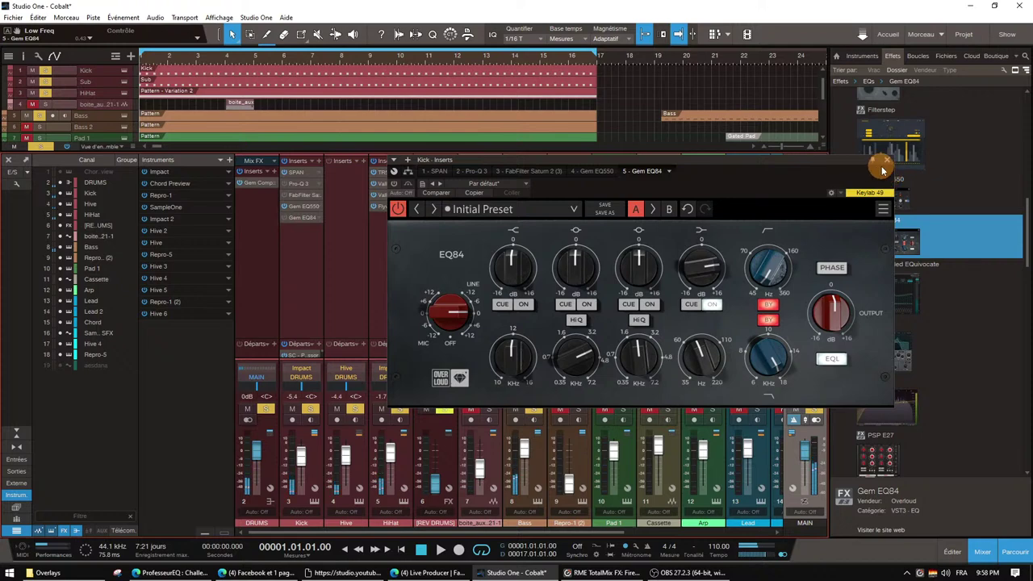
{"action": "left_click", "coordinate": [887, 160]}
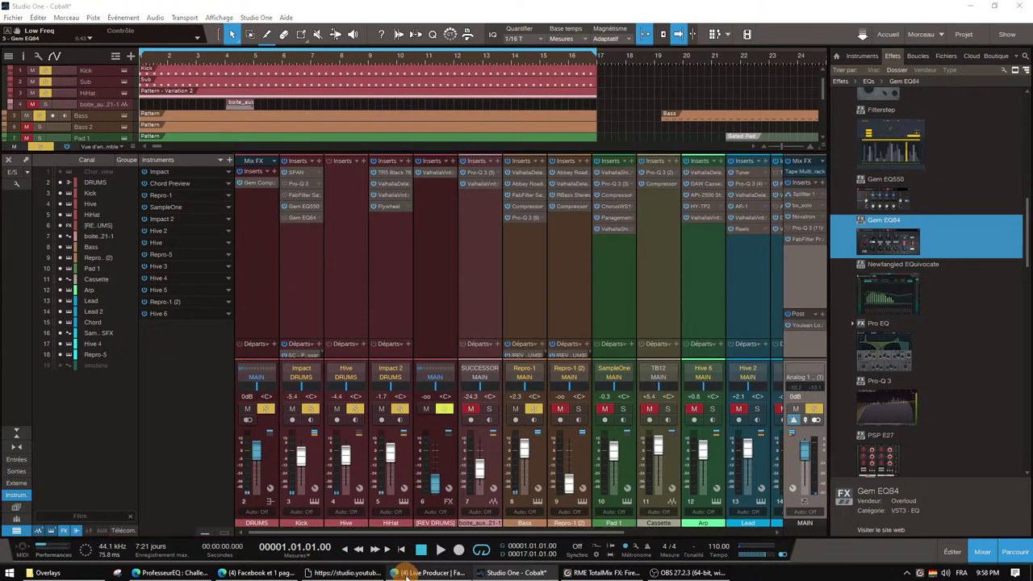
Check the viewer comments in Facebook Live Producer and the YouTube live chat, and return to Studio One
{"action": "left_click", "coordinate": [408, 575]}
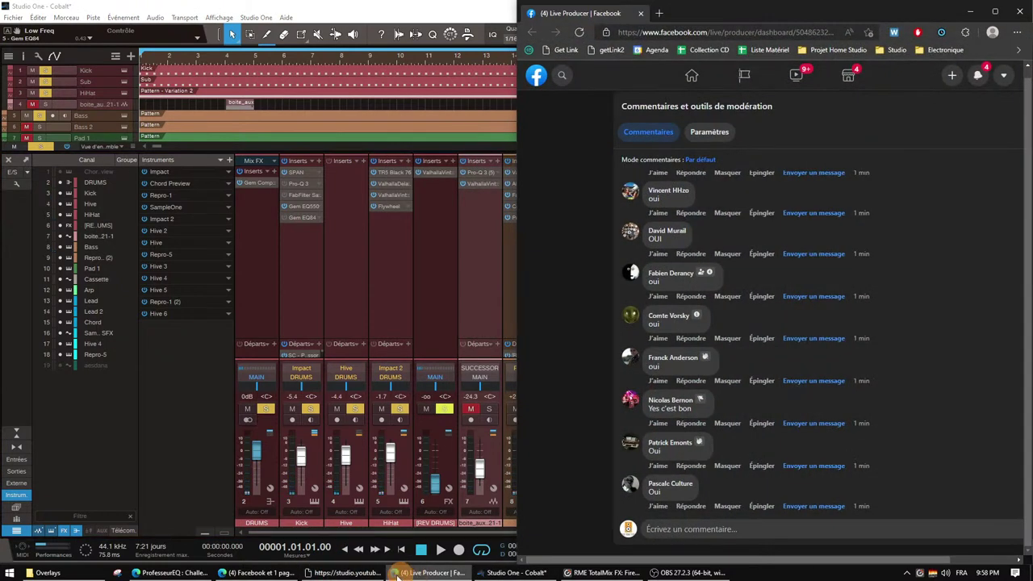
{"action": "left_click", "coordinate": [868, 351]}
{"action": "scroll", "coordinate": [855, 355], "scroll_direction": "up", "scroll_amount": 3}
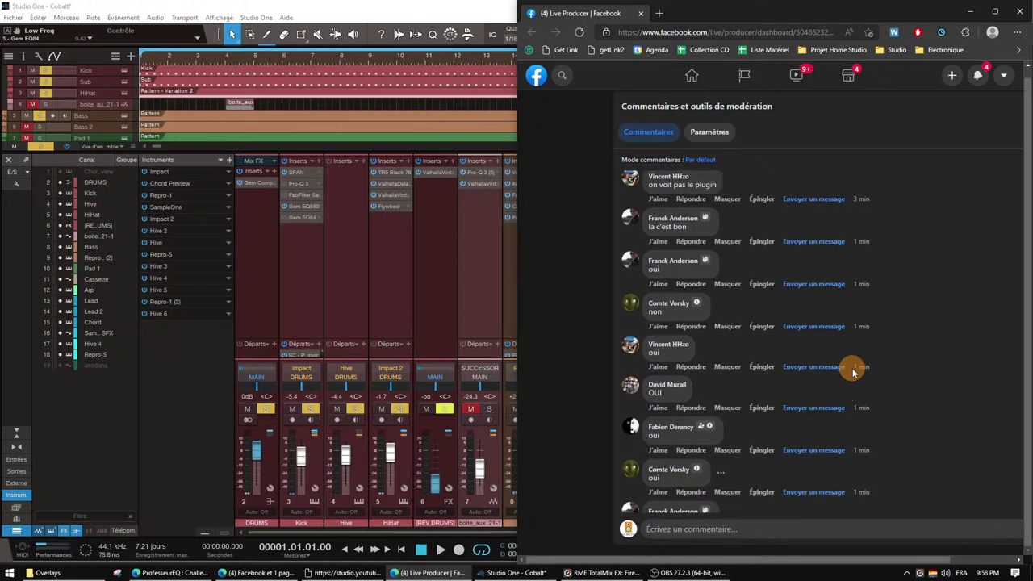
{"action": "scroll", "coordinate": [839, 371], "scroll_direction": "down", "scroll_amount": 3}
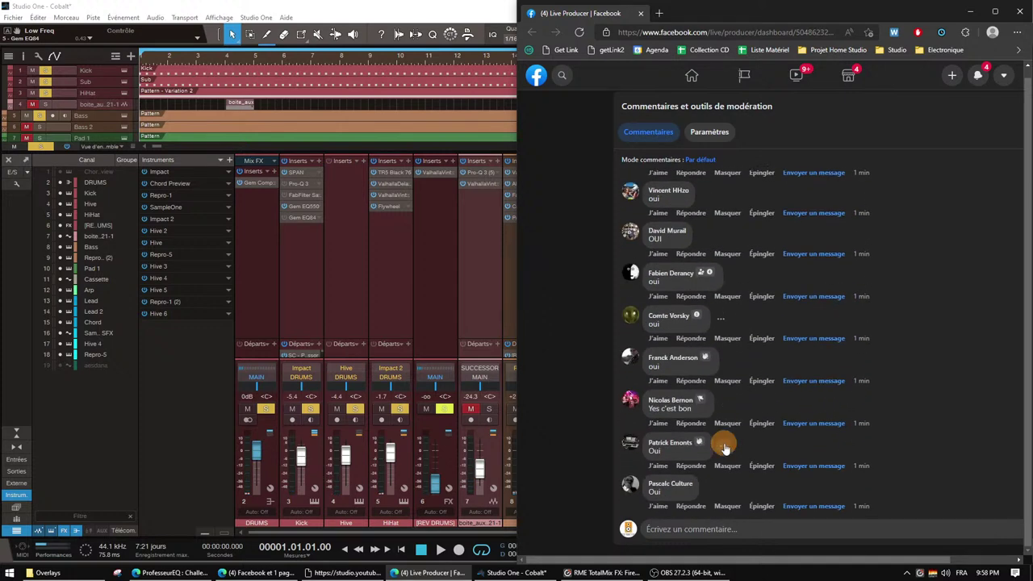
{"action": "left_click", "coordinate": [339, 575]}
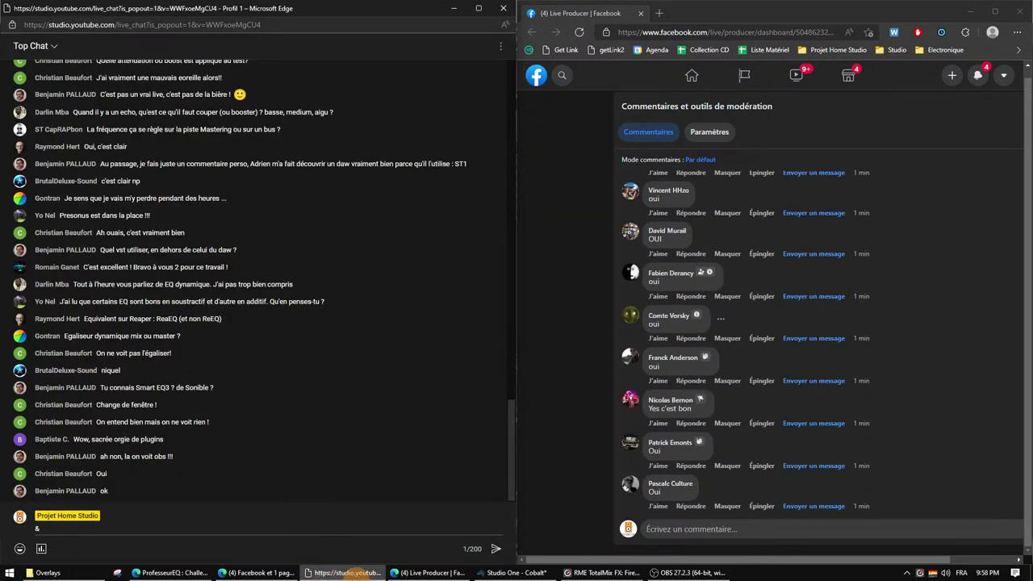
{"action": "left_click", "coordinate": [345, 572]}
{"action": "left_click", "coordinate": [515, 572]}
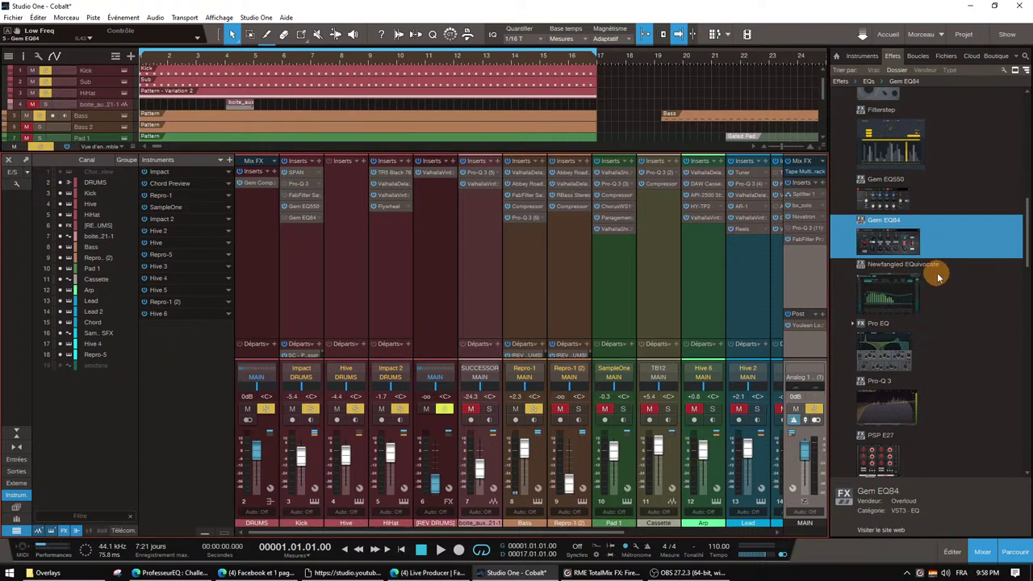
Insert PSP E27 from the EQ effects on the Kick channel and move it to the MAIN inserts, directly after Novatron
{"action": "scroll", "coordinate": [937, 277], "scroll_direction": "down", "scroll_amount": 1}
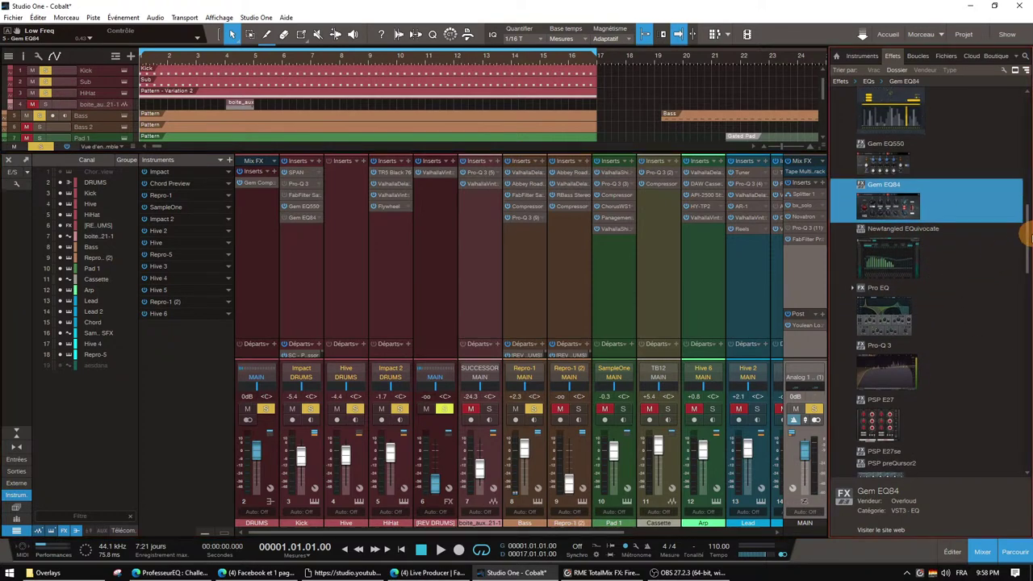
{"action": "left_click_drag", "start_coordinate": [1027, 234], "coordinate": [1025, 256]}
{"action": "left_click_drag", "start_coordinate": [1029, 274], "coordinate": [1029, 259]}
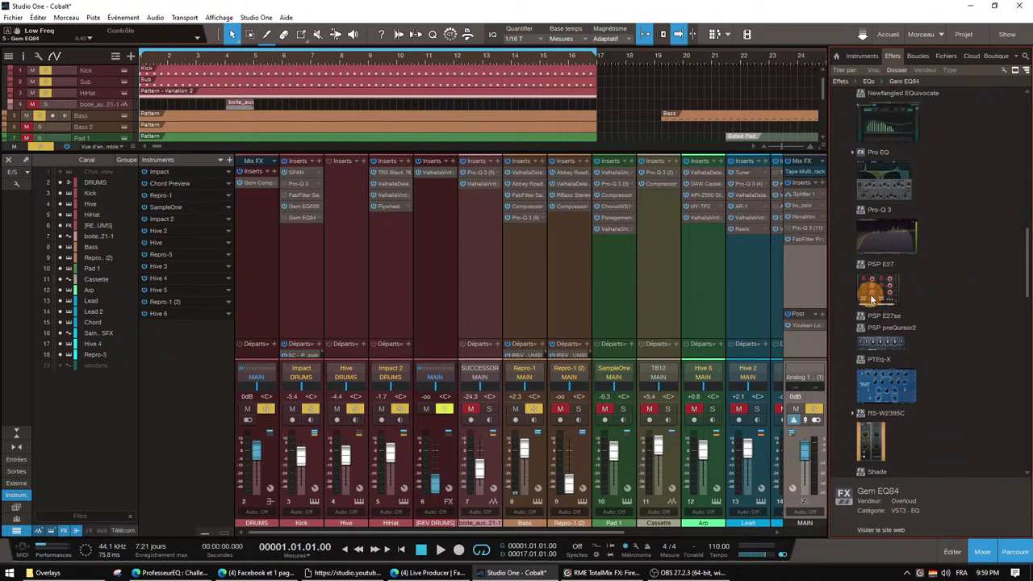
{"action": "left_click_drag", "start_coordinate": [893, 297], "coordinate": [313, 265]}
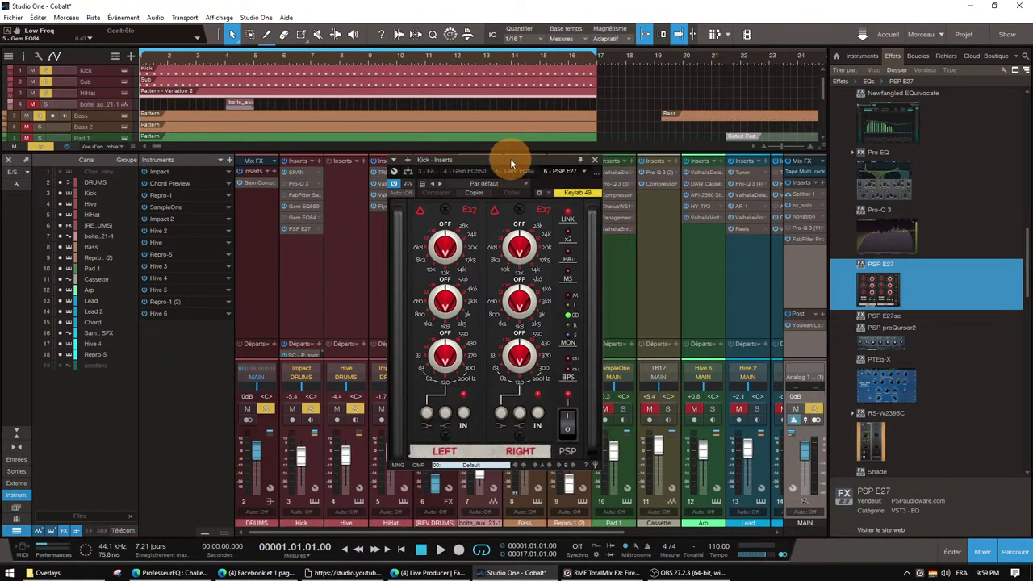
{"action": "left_click_drag", "start_coordinate": [511, 161], "coordinate": [543, 117]}
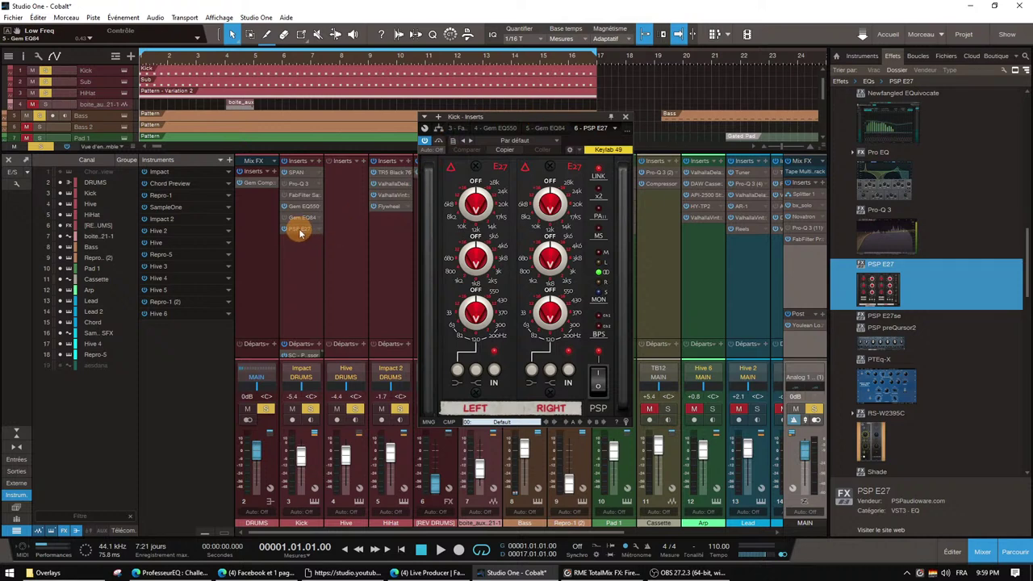
{"action": "left_click_drag", "start_coordinate": [300, 232], "coordinate": [824, 228]}
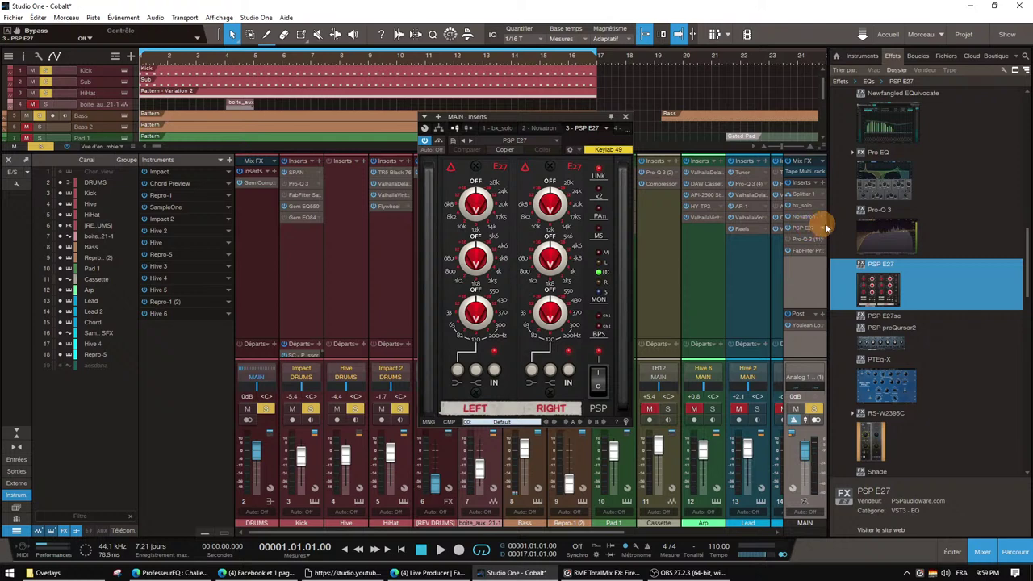
Clear all channel solos and audition a PSP E27 high-band cut of about 7.4 dB at 28 kHz on the full mix
{"action": "left_click", "coordinate": [494, 182]}
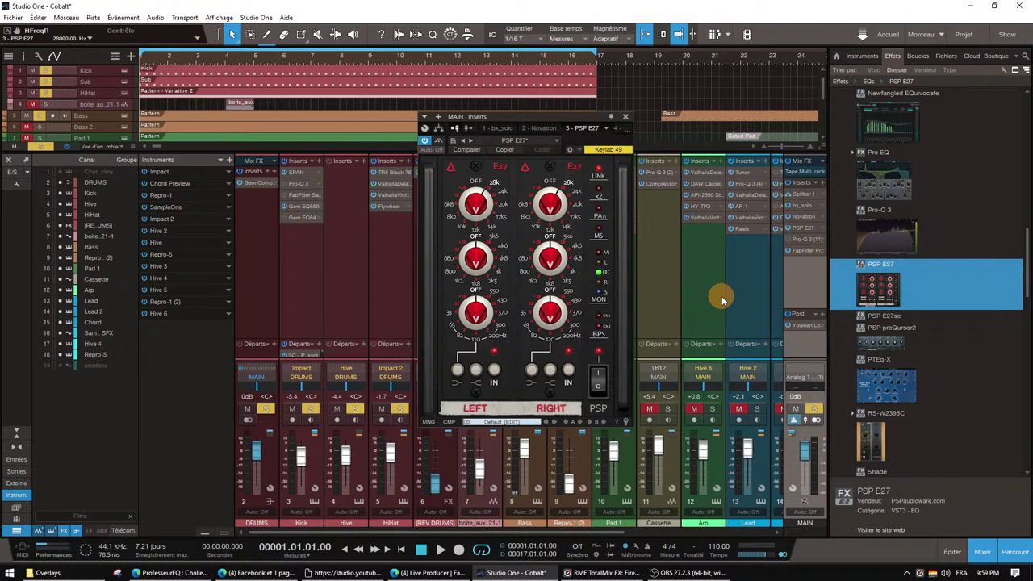
{"action": "left_click", "coordinate": [266, 409]}
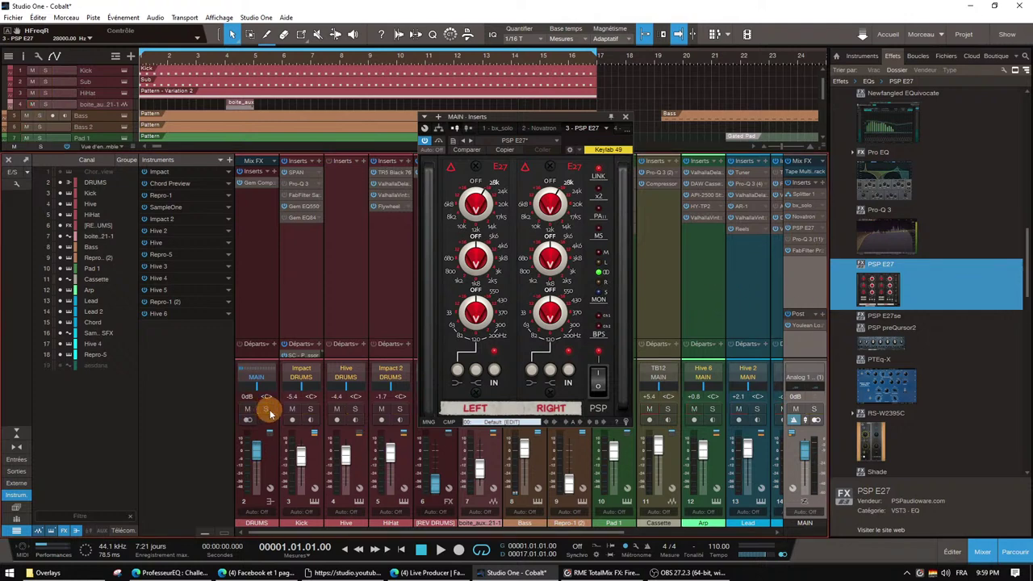
{"action": "key", "text": "space"}
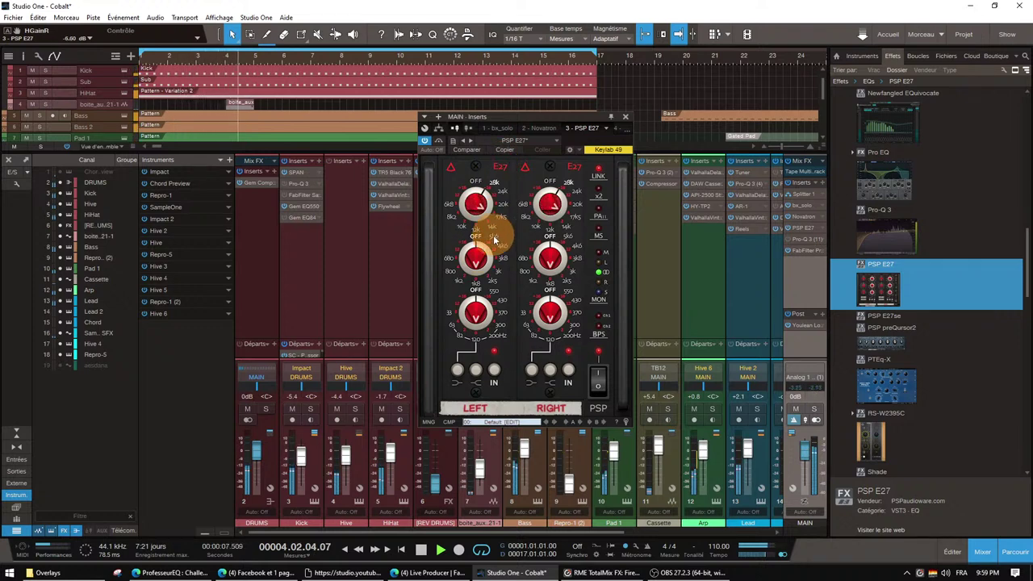
{"action": "key", "text": "space"}
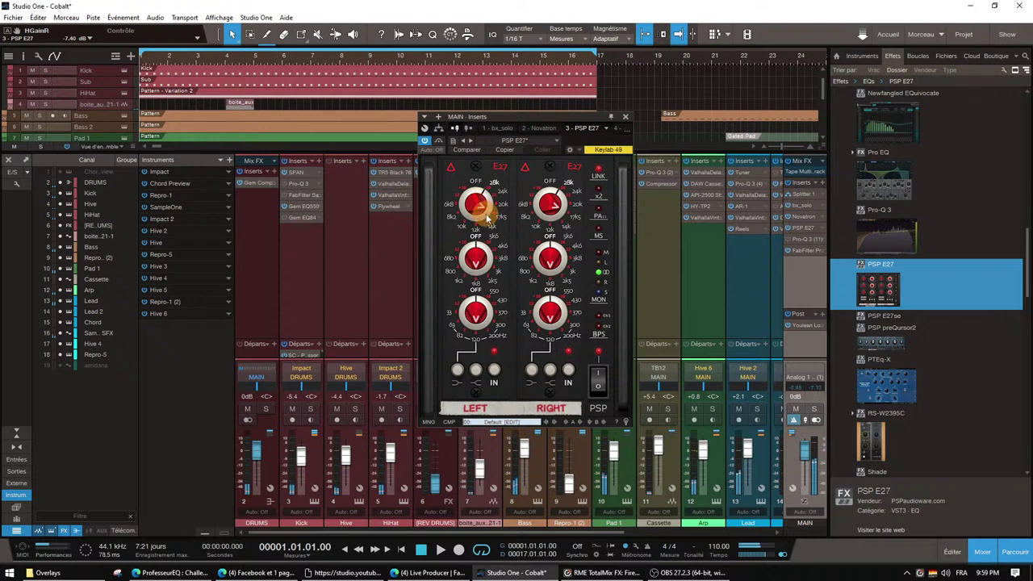
Set the PSP E27 high band to a 2.90 dB boost at 20 kHz and audition it during playback
{"action": "mouse_move", "coordinate": [488, 216]}
{"action": "left_mouse_down"}
{"action": "mouse_move", "coordinate": [477, 202]}
{"action": "mouse_move", "coordinate": [491, 202]}
{"action": "mouse_move", "coordinate": [479, 196]}
{"action": "mouse_move", "coordinate": [503, 208]}
{"action": "mouse_move", "coordinate": [477, 215]}
{"action": "left_mouse_up"}
{"action": "key", "text": "space"}
{"action": "key", "text": "space"}
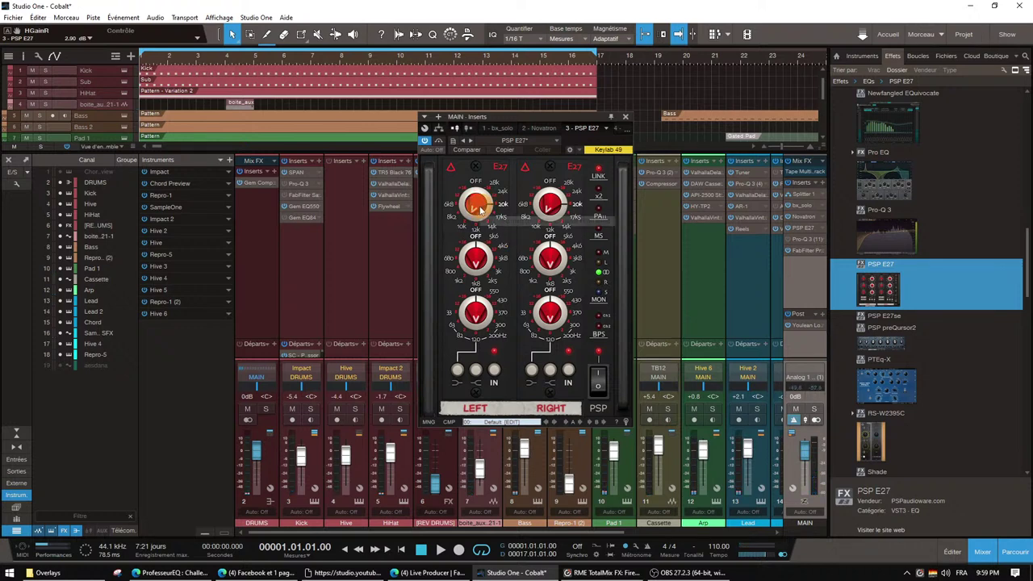
{"action": "key", "text": "space"}
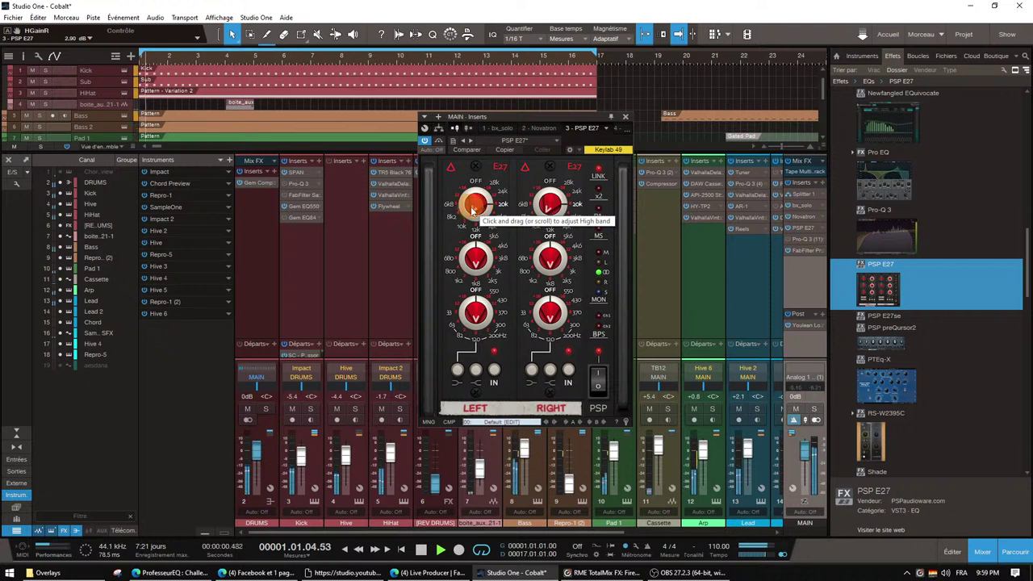
Raise the PSP E27 high-band boost to 4.00 dB at 20 kHz during playback, and stop
{"action": "left_click_drag", "start_coordinate": [481, 208], "coordinate": [480, 203]}
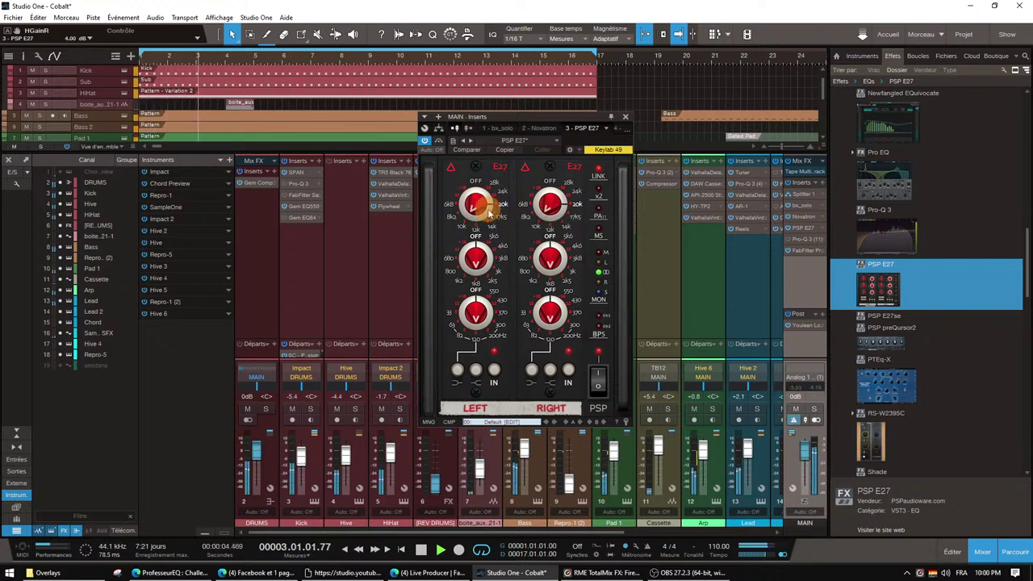
{"action": "key", "text": "space"}
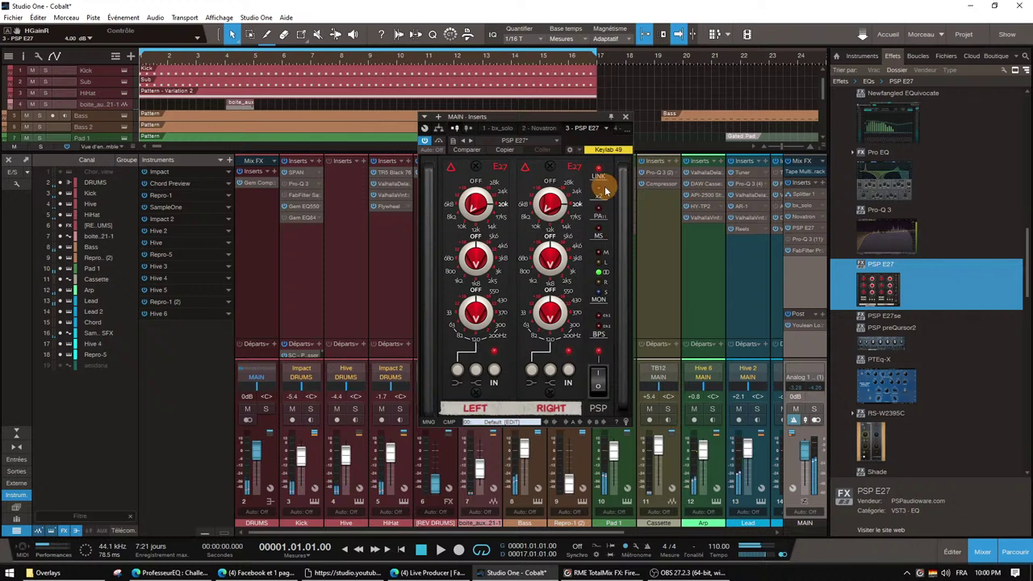
Insert VEQ-1P from the EQ effects on MAIN directly after Novatron, in place of PSP E27, and move its window clear for editing
{"action": "scroll", "coordinate": [984, 362], "scroll_direction": "down", "scroll_amount": 2}
{"action": "scroll", "coordinate": [985, 361], "scroll_direction": "down", "scroll_amount": 8}
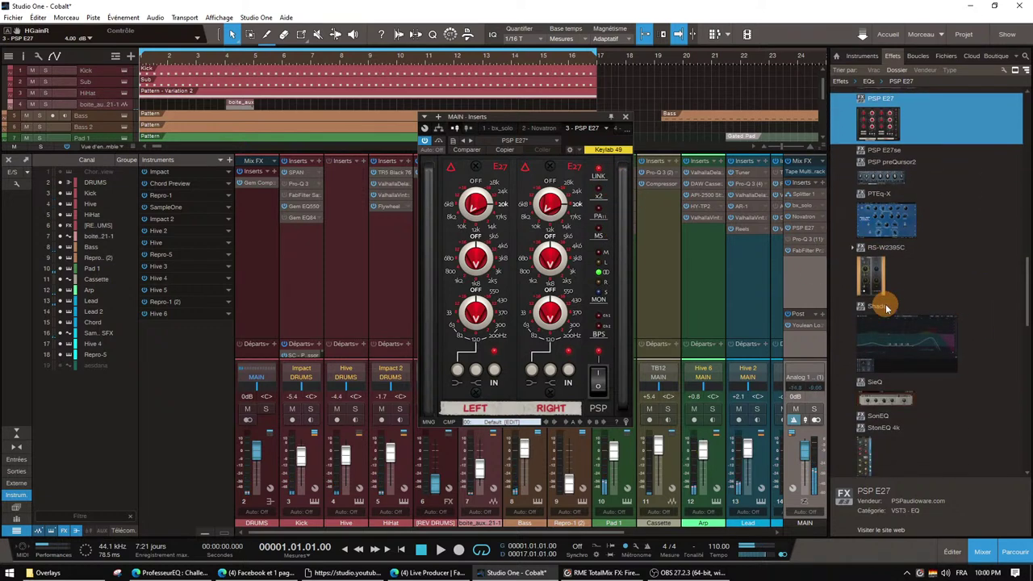
{"action": "scroll", "coordinate": [959, 326], "scroll_direction": "down", "scroll_amount": 2}
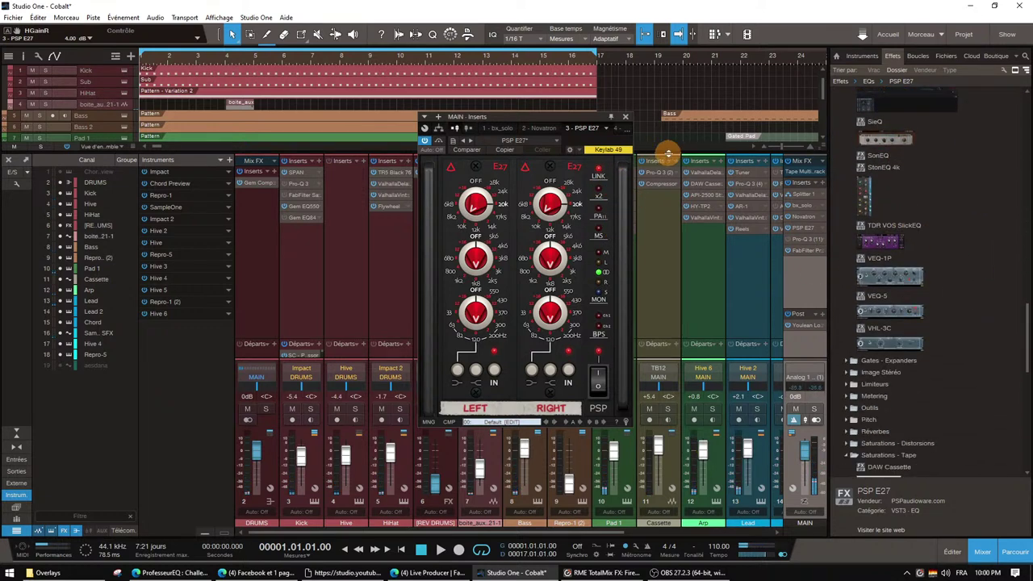
{"action": "left_click", "coordinate": [624, 116]}
{"action": "left_click_drag", "start_coordinate": [888, 276], "coordinate": [801, 230]}
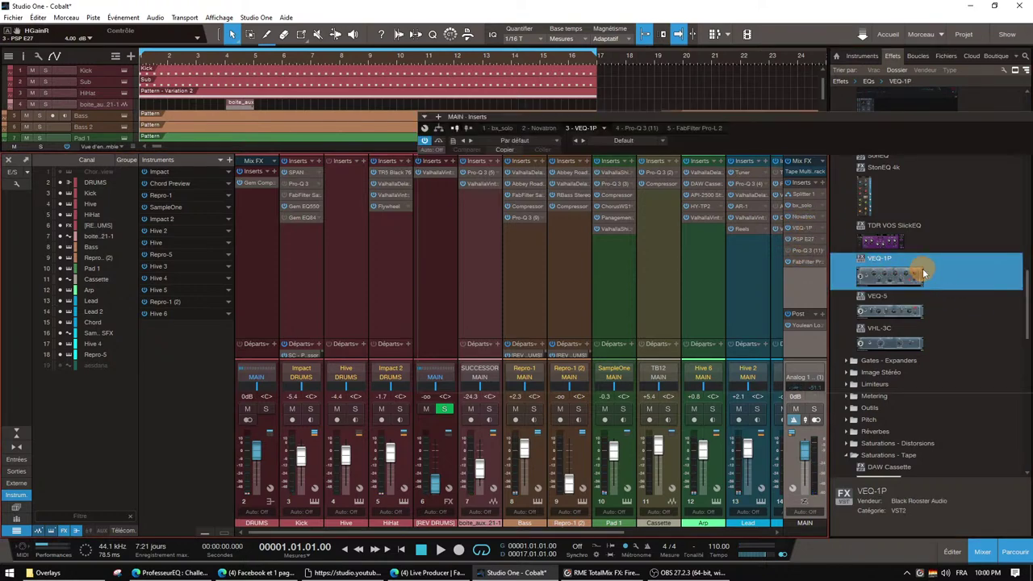
{"action": "left_click_drag", "start_coordinate": [857, 162], "coordinate": [338, 188]}
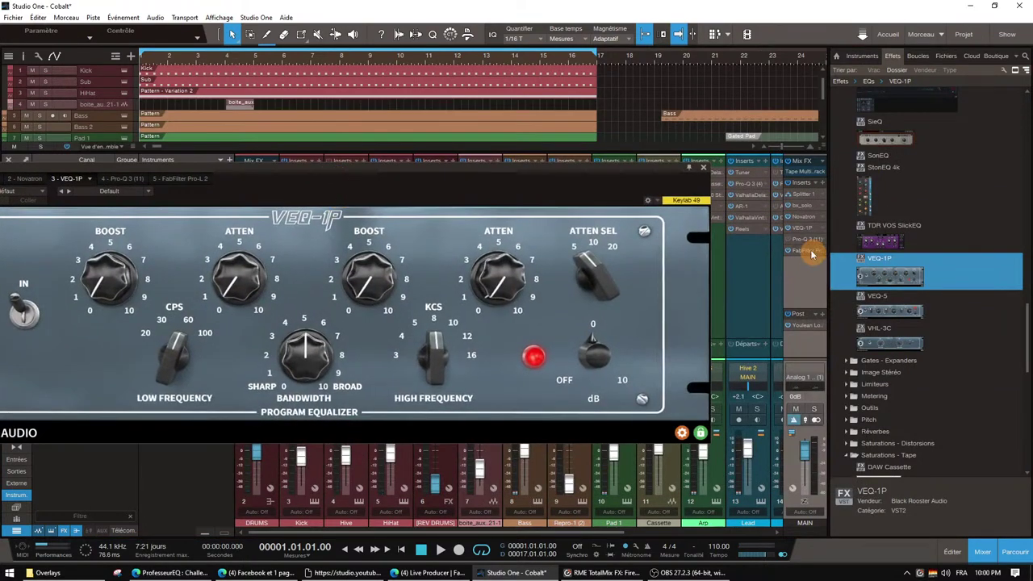
{"action": "left_click_drag", "start_coordinate": [570, 187], "coordinate": [813, 141]}
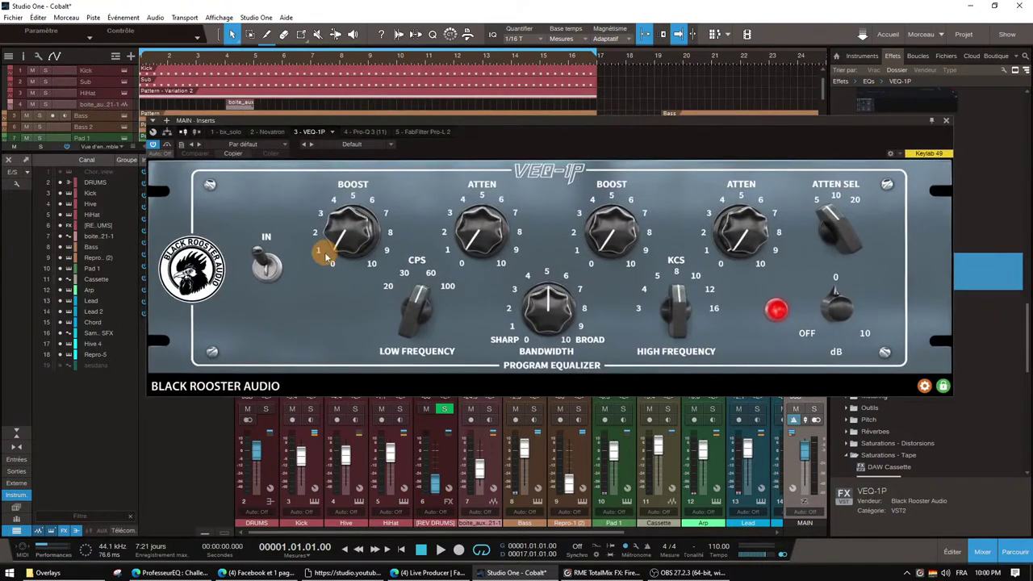
Audition VEQ-1P during playback with low boost and low attenuation both at about 7.5 and the low frequency at 30 CPS
{"action": "mouse_move", "coordinate": [413, 279]}
{"action": "left_mouse_down"}
{"action": "mouse_move", "coordinate": [458, 271]}
{"action": "mouse_move", "coordinate": [433, 281]}
{"action": "left_mouse_up"}
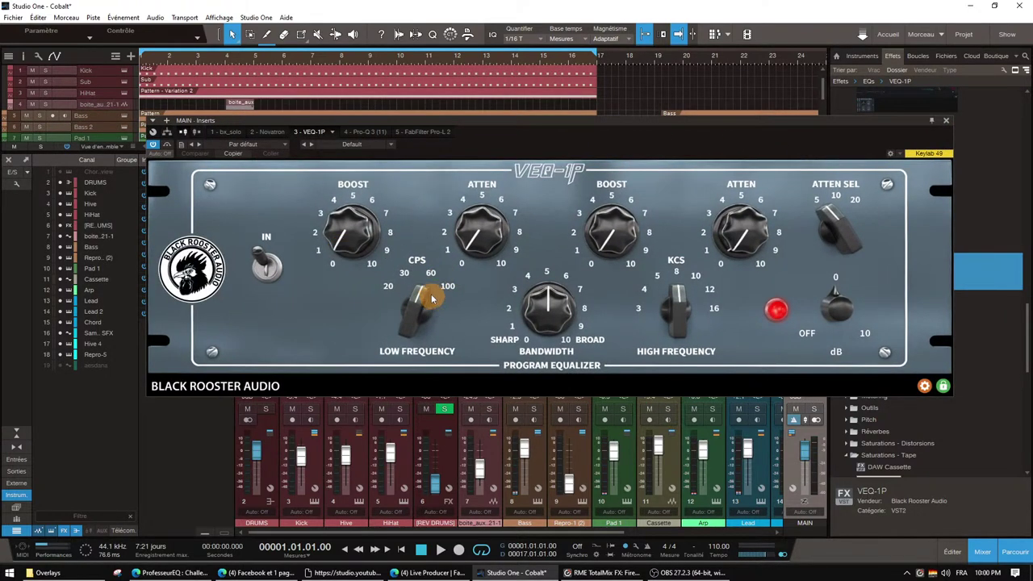
{"action": "left_click_drag", "start_coordinate": [347, 234], "coordinate": [346, 166]}
{"action": "left_click", "coordinate": [474, 230]}
{"action": "left_click_drag", "start_coordinate": [475, 230], "coordinate": [475, 206]}
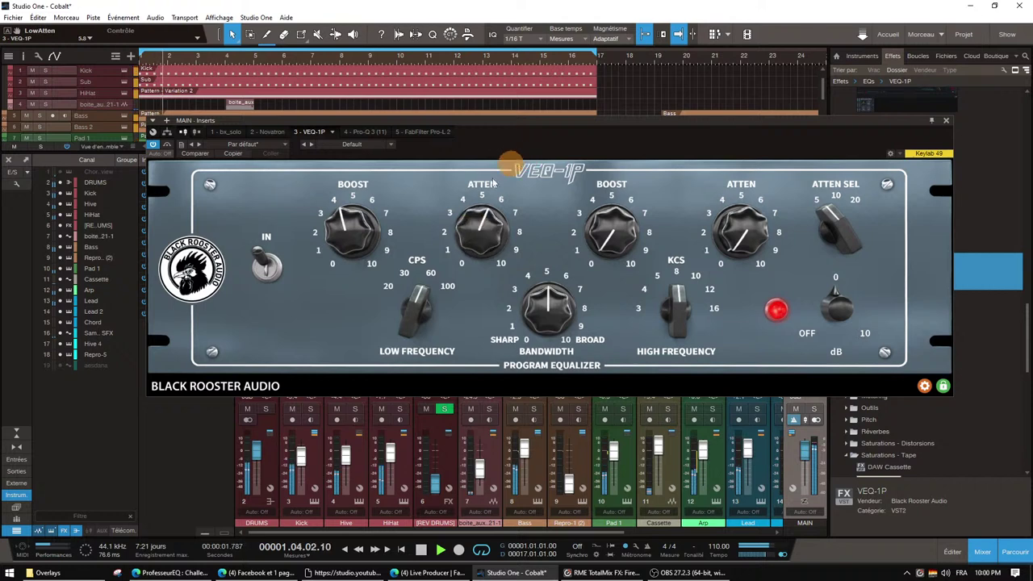
{"action": "left_click_drag", "start_coordinate": [352, 230], "coordinate": [401, 228]}
{"action": "left_click", "coordinate": [472, 206]}
{"action": "left_click_drag", "start_coordinate": [417, 307], "coordinate": [403, 363]}
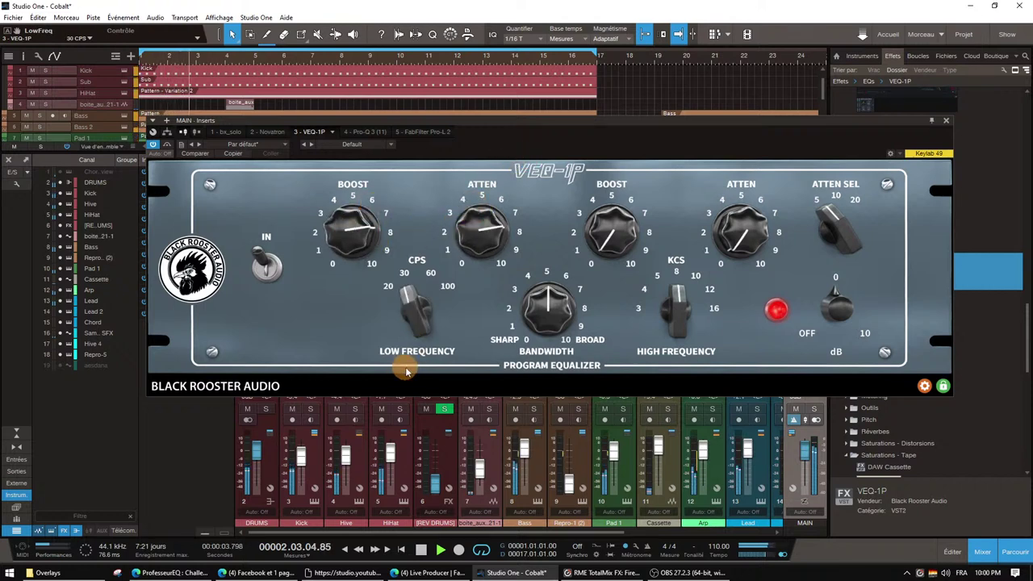
Try VEQ-1P at 20 CPS with low boost at 9.3 and low attenuation at 3.5 during playback
{"action": "left_click_drag", "start_coordinate": [367, 269], "coordinate": [384, 268]}
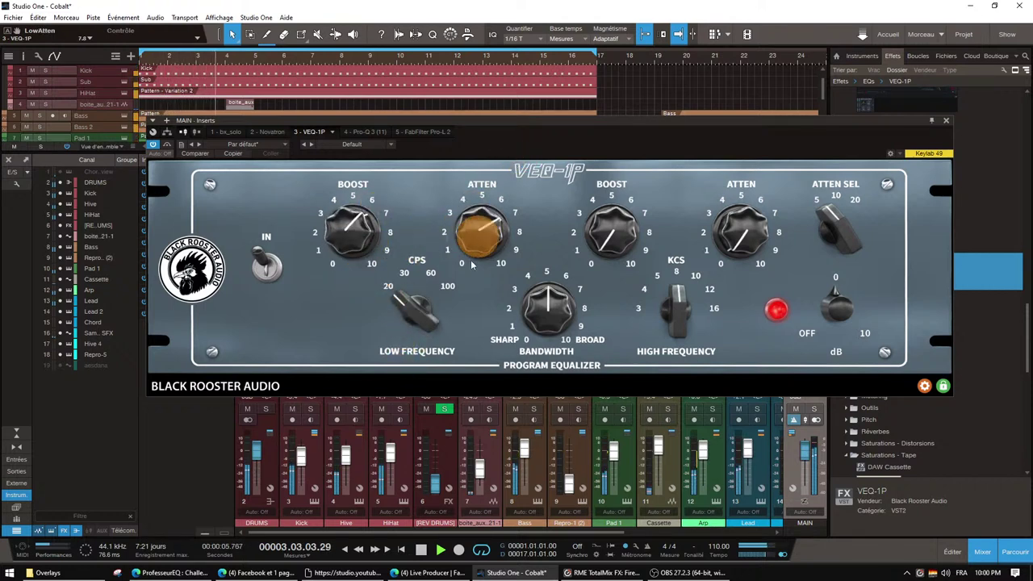
{"action": "left_click_drag", "start_coordinate": [481, 230], "coordinate": [464, 278]}
{"action": "left_click_drag", "start_coordinate": [376, 224], "coordinate": [365, 244]}
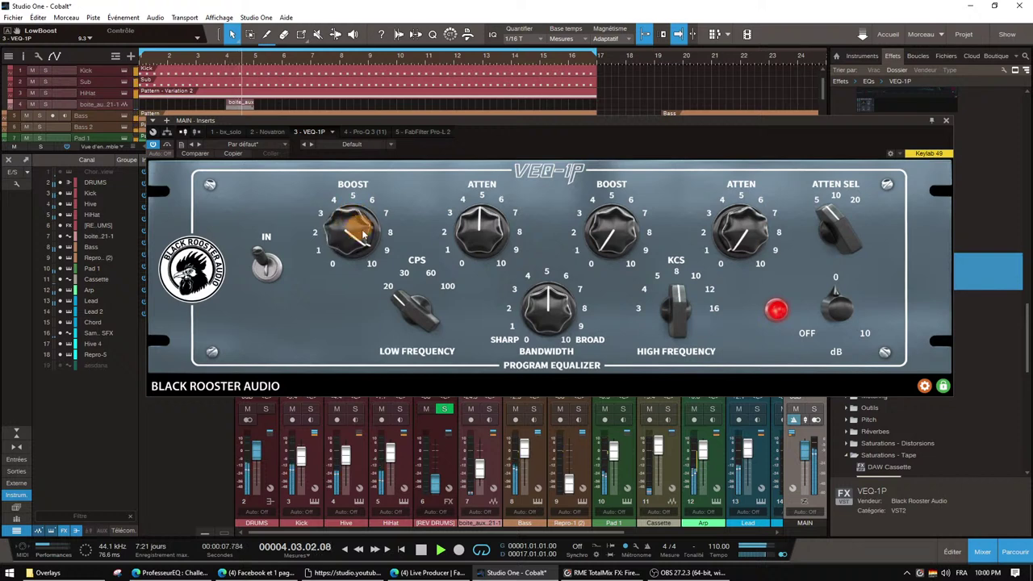
{"action": "left_click_drag", "start_coordinate": [481, 231], "coordinate": [471, 274]}
Set the VEQ-1P low frequency to 30 CPS, low boost to about 8.5 and low attenuation to about 5
{"action": "left_click_drag", "start_coordinate": [417, 311], "coordinate": [410, 292]}
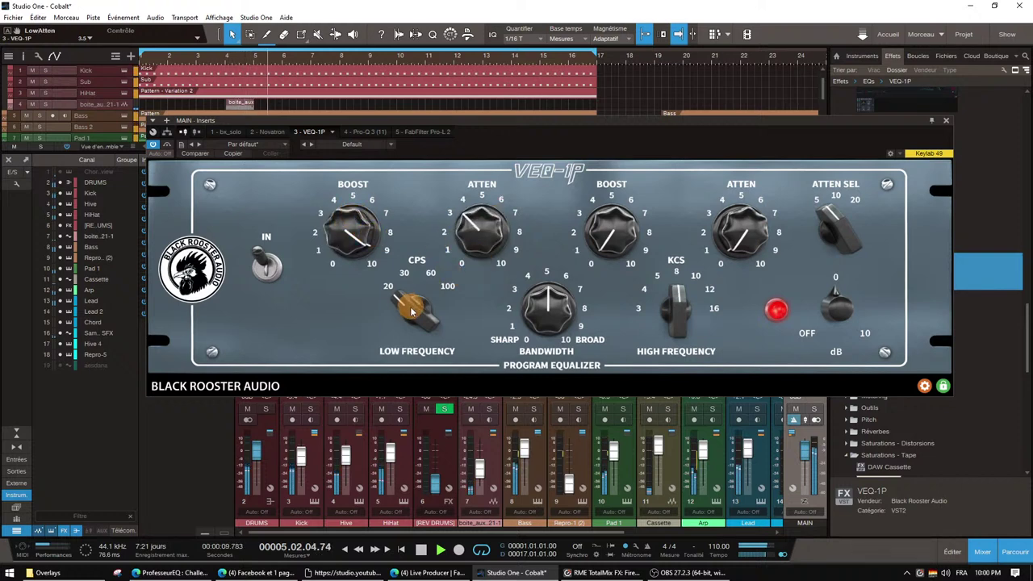
{"action": "left_click_drag", "start_coordinate": [346, 223], "coordinate": [351, 246]}
{"action": "left_click_drag", "start_coordinate": [481, 232], "coordinate": [485, 211]}
Compare the full mix with VEQ-1P switched in and out, adjust its low boost to about 8, and close the plug-in window
{"action": "left_click", "coordinate": [275, 273]}
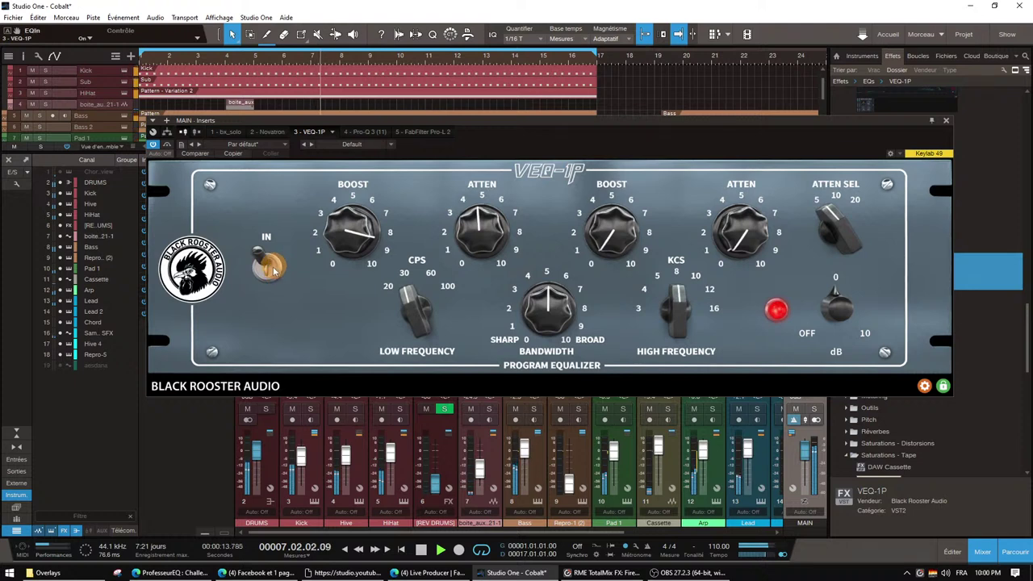
{"action": "left_click", "coordinate": [271, 269]}
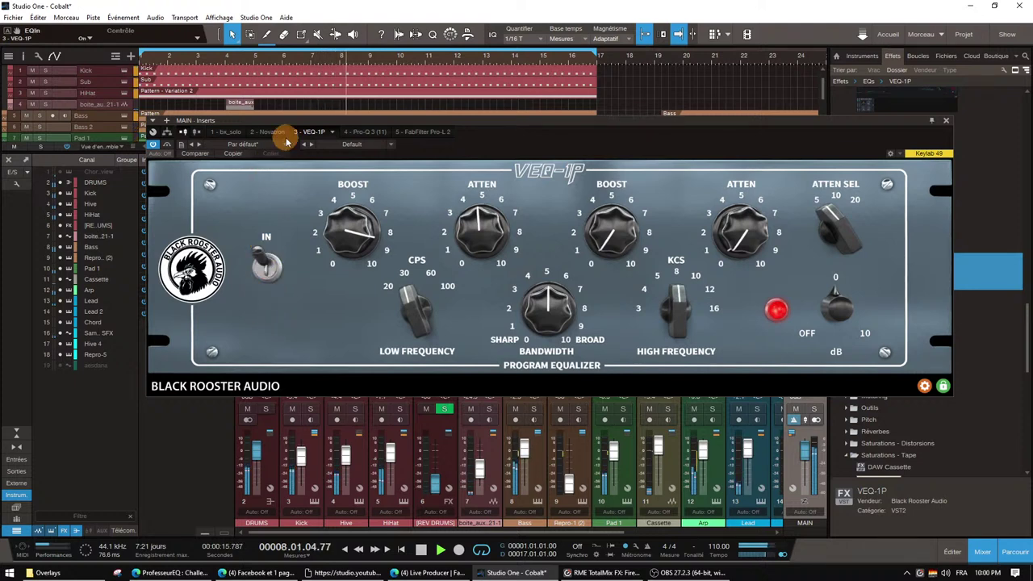
{"action": "key", "text": "space"}
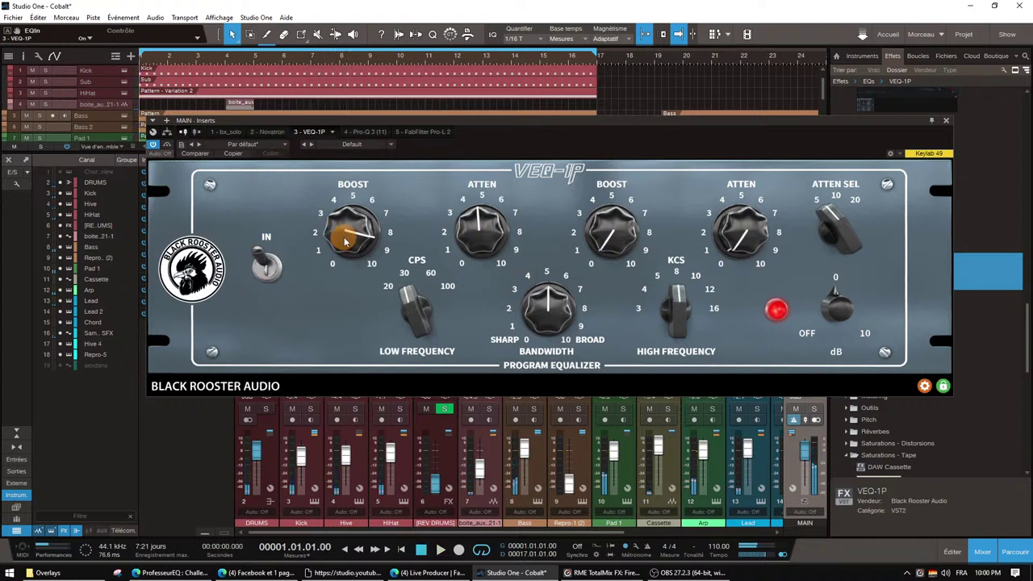
{"action": "left_click_drag", "start_coordinate": [345, 240], "coordinate": [346, 243]}
{"action": "left_click", "coordinate": [270, 269]}
{"action": "key", "text": "space"}
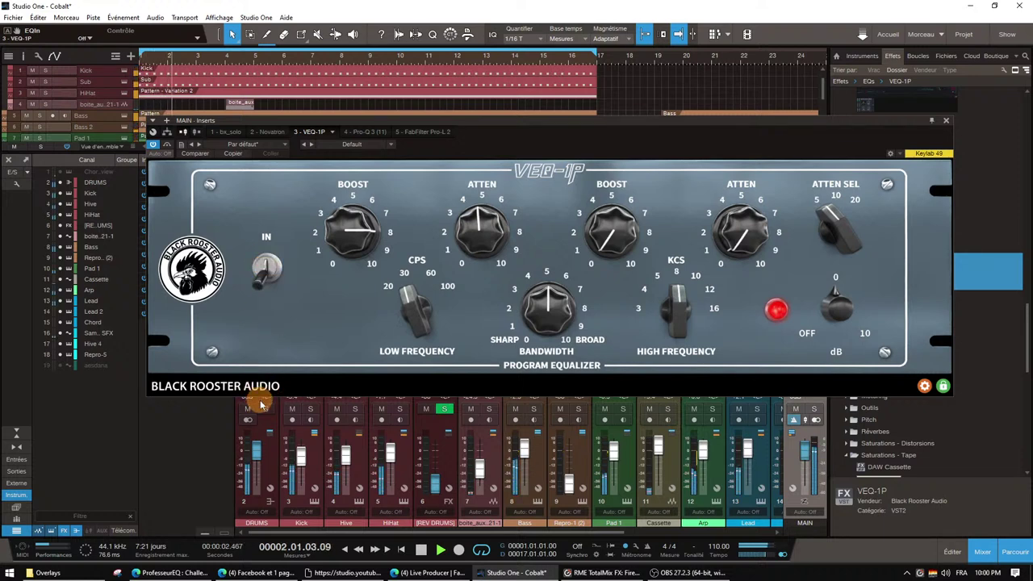
{"action": "left_click", "coordinate": [272, 268]}
{"action": "left_click", "coordinate": [272, 268]}
{"action": "key", "text": "space"}
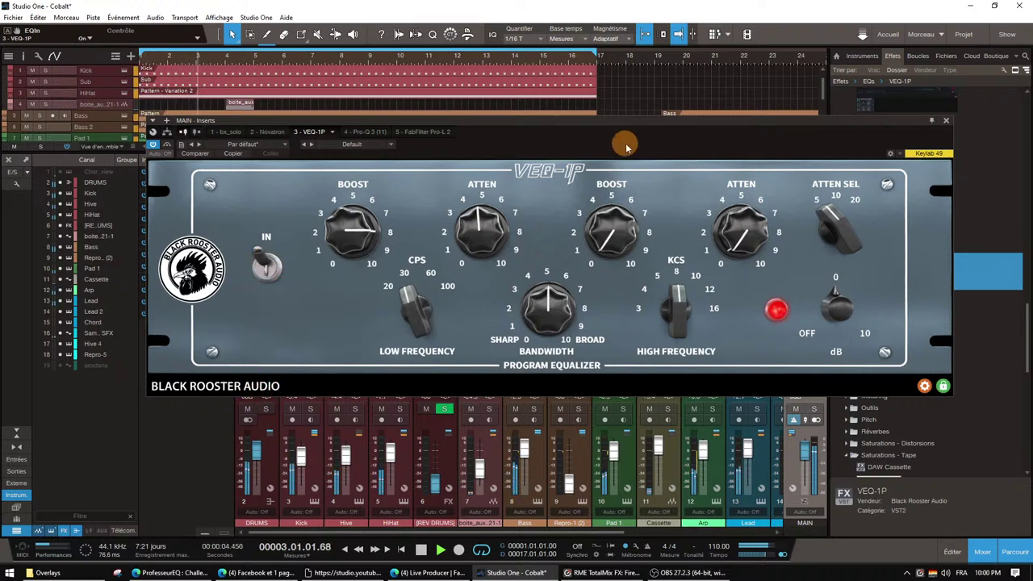
{"action": "left_click", "coordinate": [946, 121]}
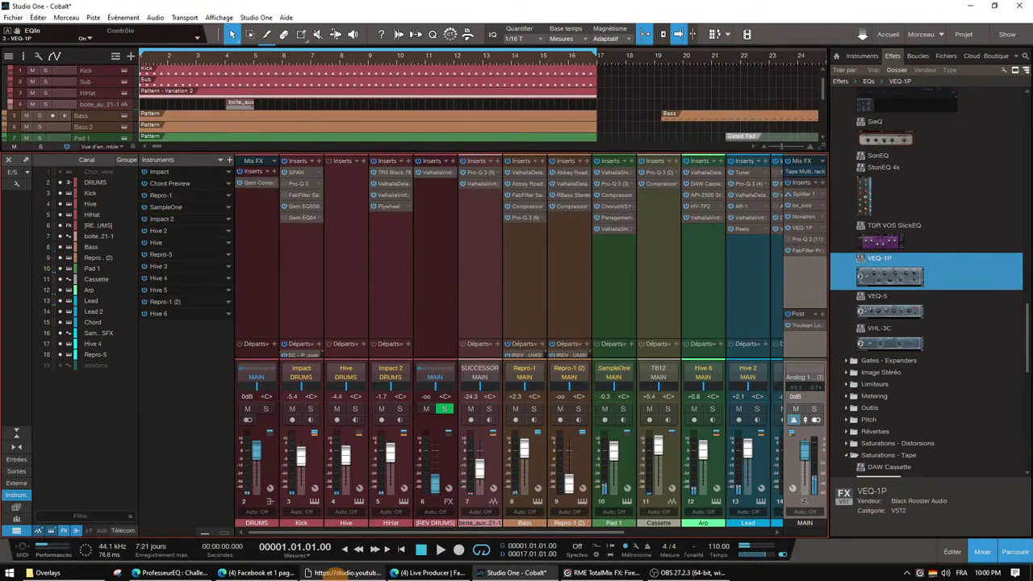
Read the latest viewer comments in the YouTube live chat and in Facebook Live Producer
{"action": "left_click", "coordinate": [346, 572]}
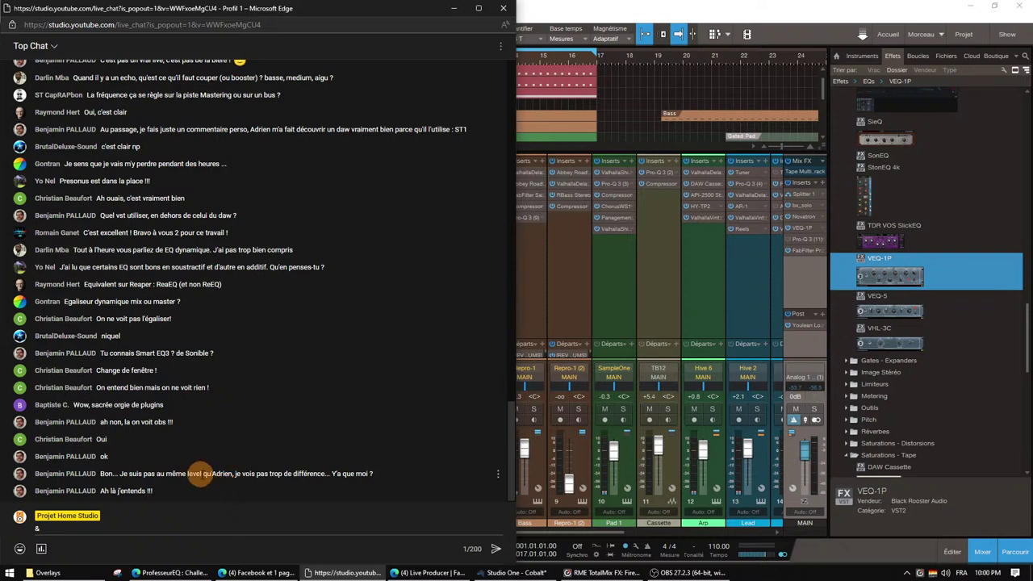
{"action": "left_click_drag", "start_coordinate": [211, 475], "coordinate": [419, 482]}
{"action": "left_click", "coordinate": [420, 477]}
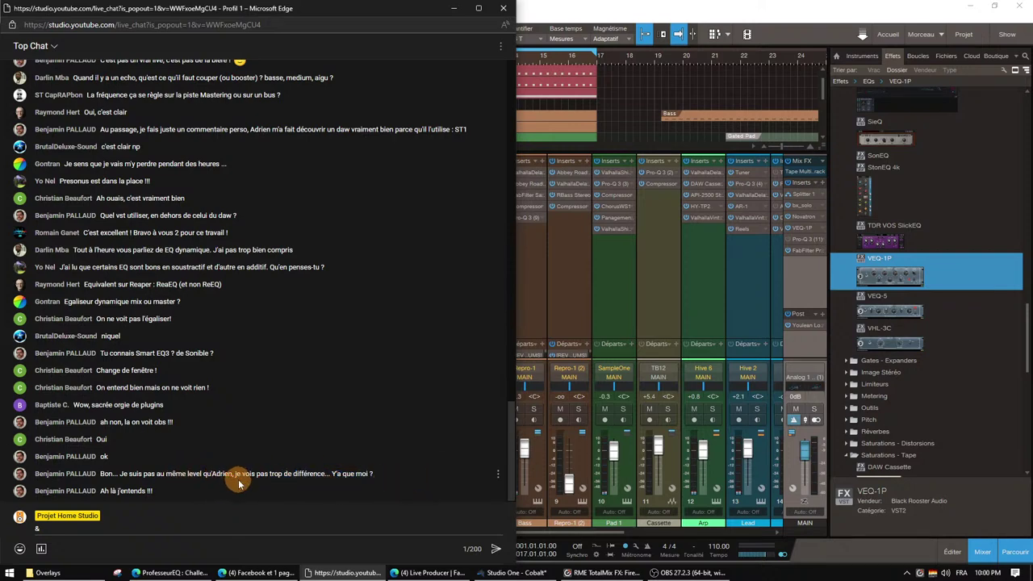
{"action": "left_click_drag", "start_coordinate": [234, 475], "coordinate": [369, 472]}
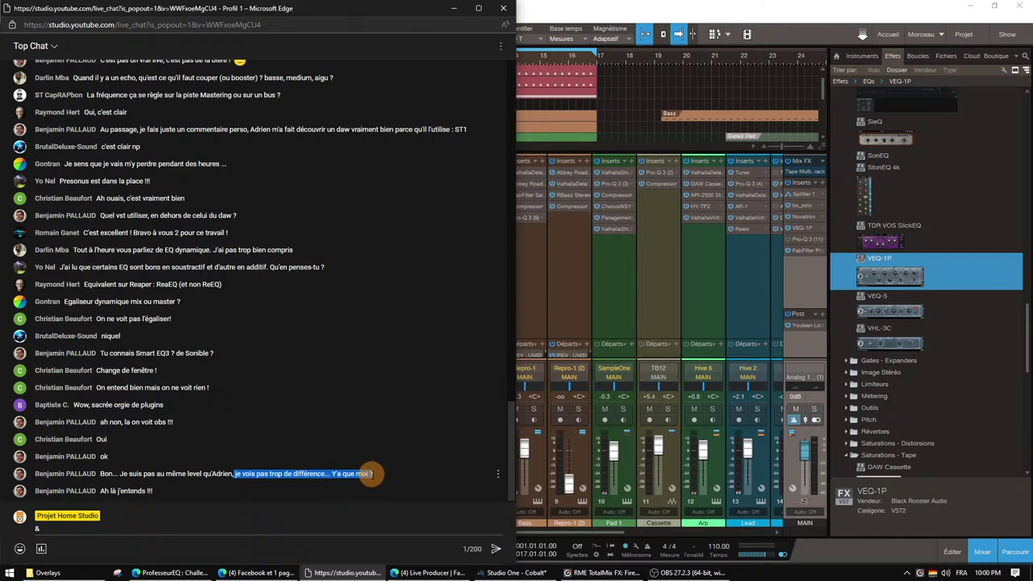
{"action": "left_click", "coordinate": [276, 490]}
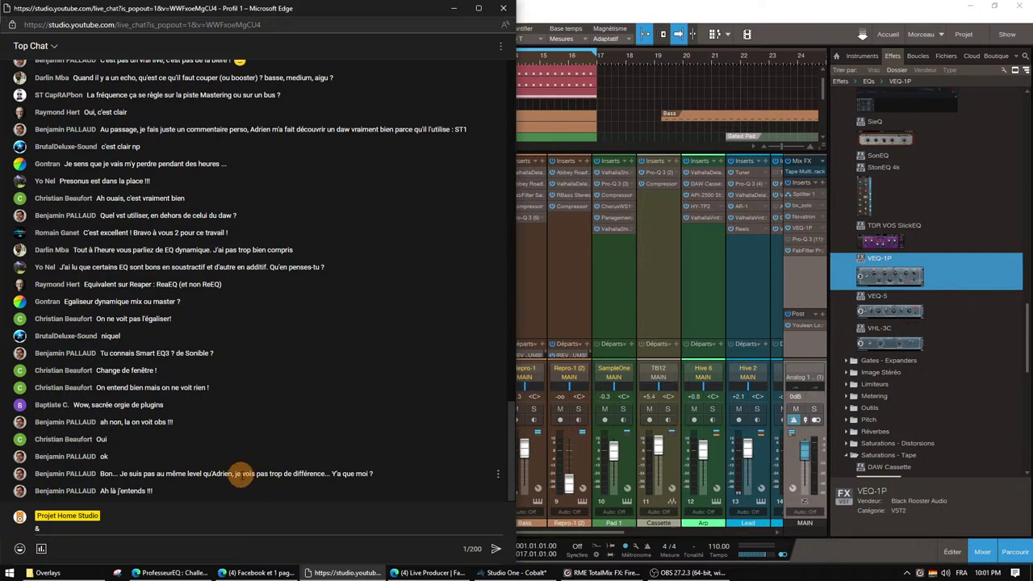
{"action": "left_click", "coordinate": [399, 573]}
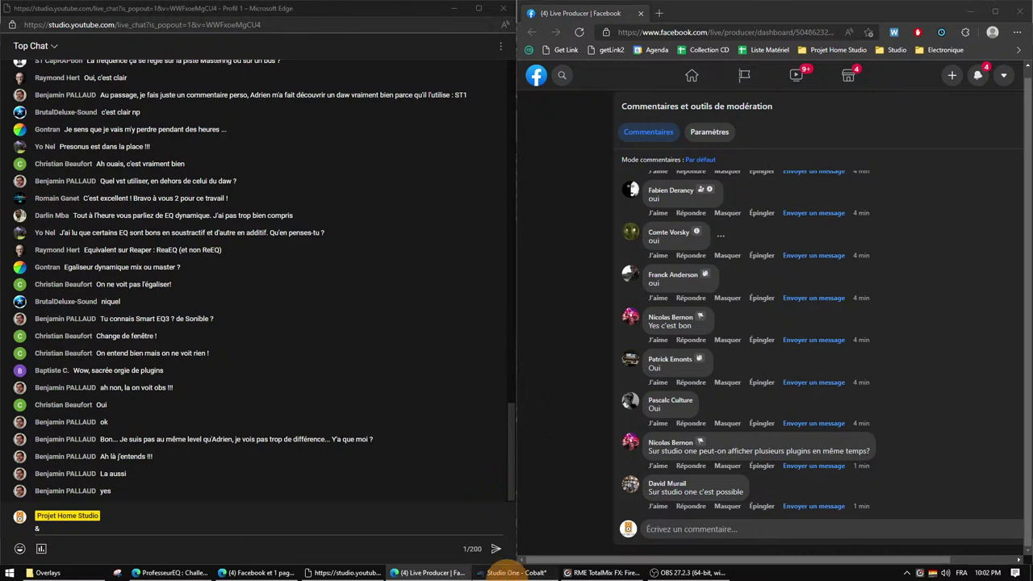
In Studio One, add a narrow bell cut of 7.47 dB at 291.97 Hz, Q 40, in Pro-Q 3 on MAIN, and close the window
{"action": "left_click", "coordinate": [492, 572]}
{"action": "left_click", "coordinate": [798, 237]}
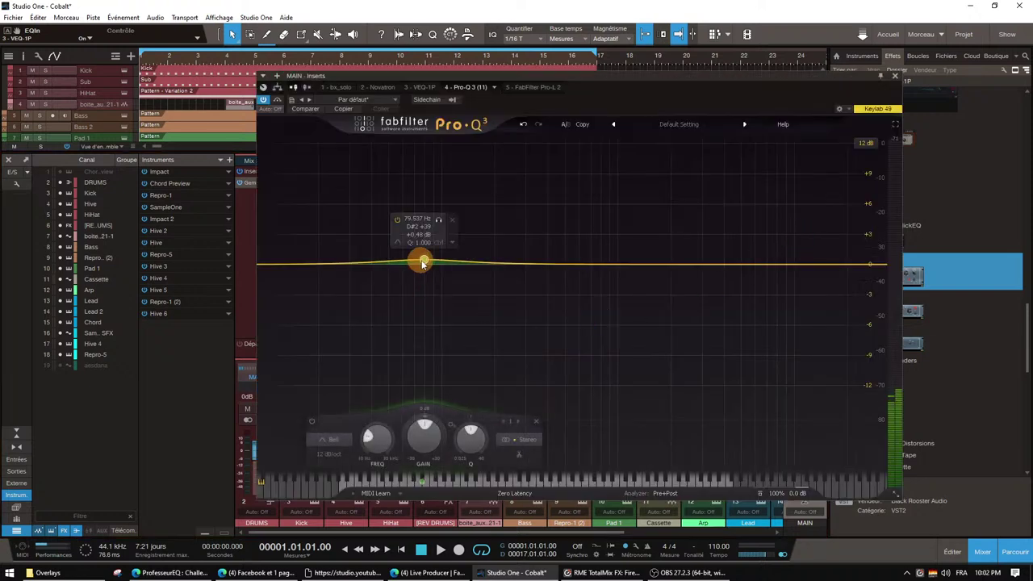
{"action": "left_click_drag", "start_coordinate": [422, 263], "coordinate": [500, 368]}
{"action": "scroll", "coordinate": [508, 368], "scroll_direction": "up", "scroll_amount": 10}
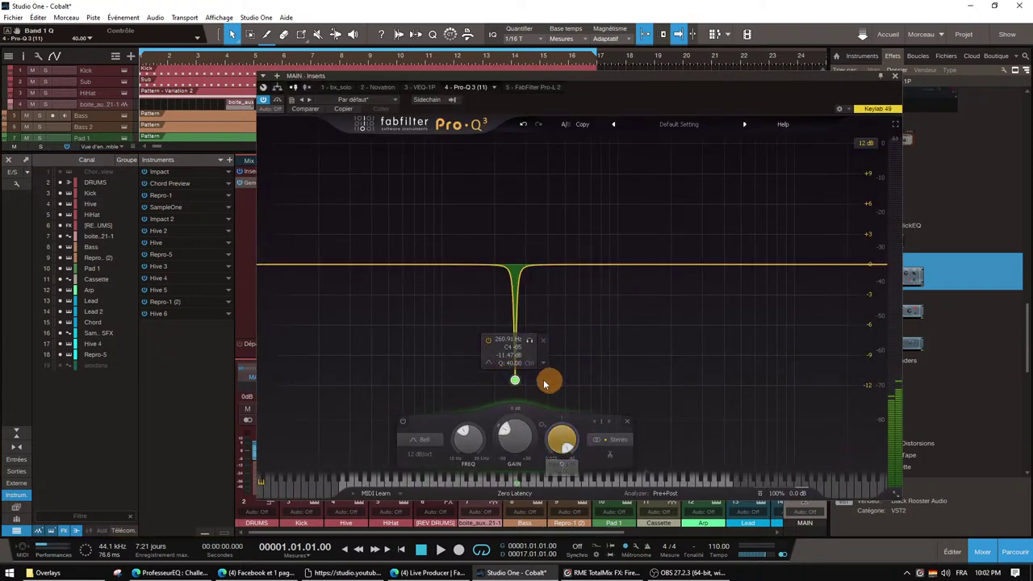
{"action": "left_click_drag", "start_coordinate": [514, 379], "coordinate": [523, 342]}
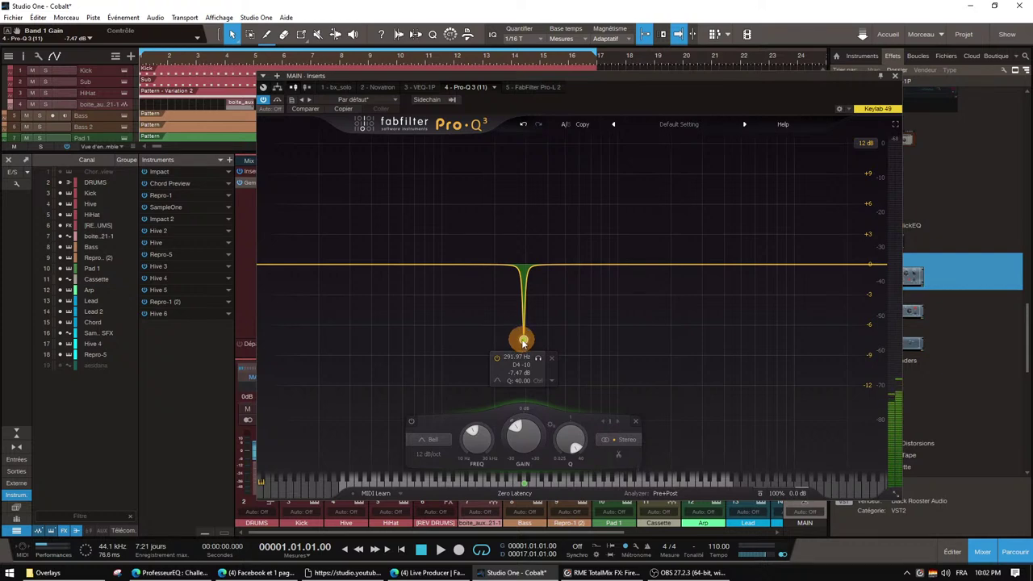
{"action": "left_click_drag", "start_coordinate": [763, 117], "coordinate": [743, 131]}
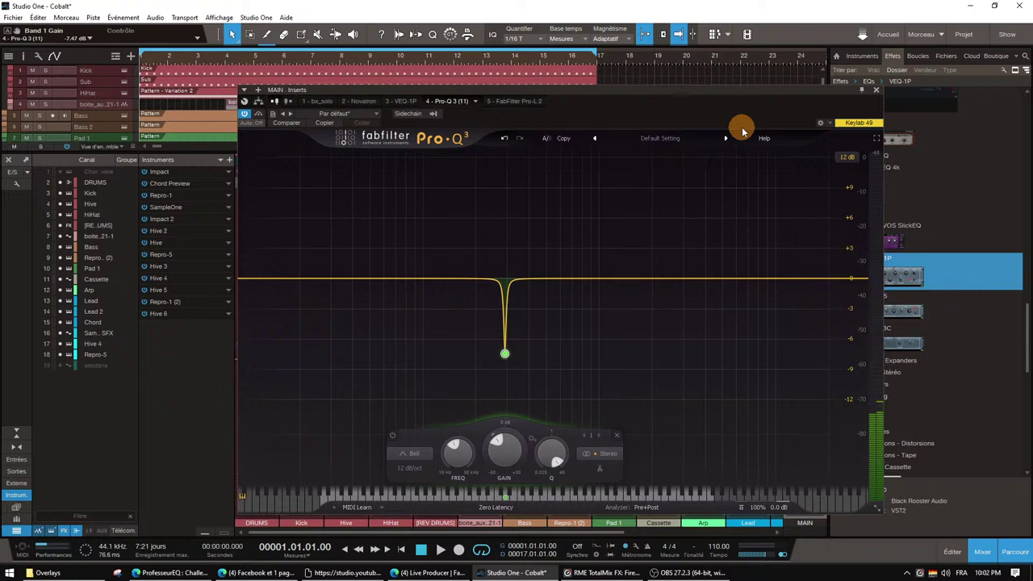
{"action": "left_click_drag", "start_coordinate": [648, 104], "coordinate": [721, 125]}
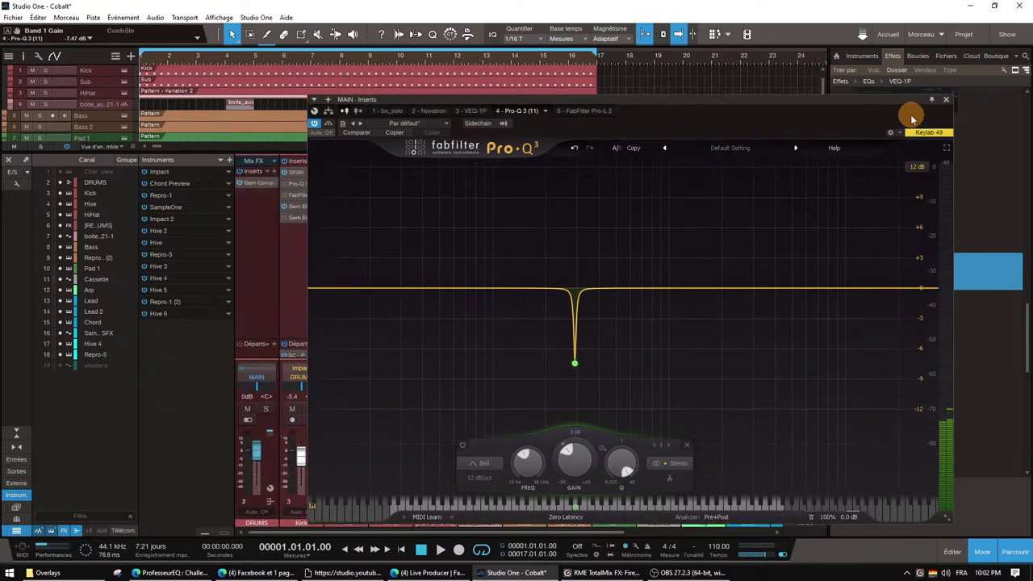
{"action": "left_click", "coordinate": [945, 98]}
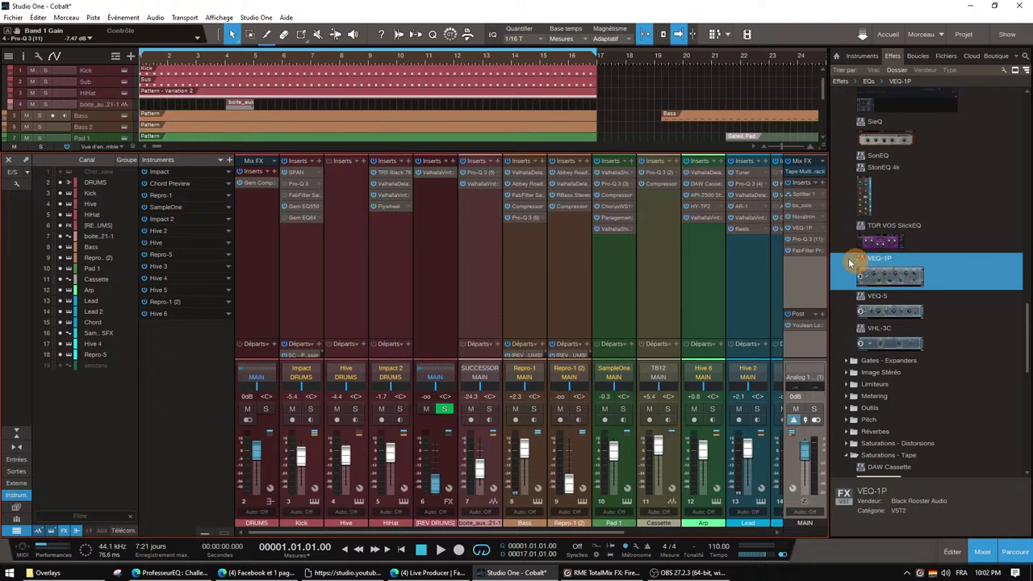
Check the new viewer comments in Facebook Live Producer alongside the YouTube live chat
{"action": "left_click_drag", "start_coordinate": [849, 262], "coordinate": [807, 236]}
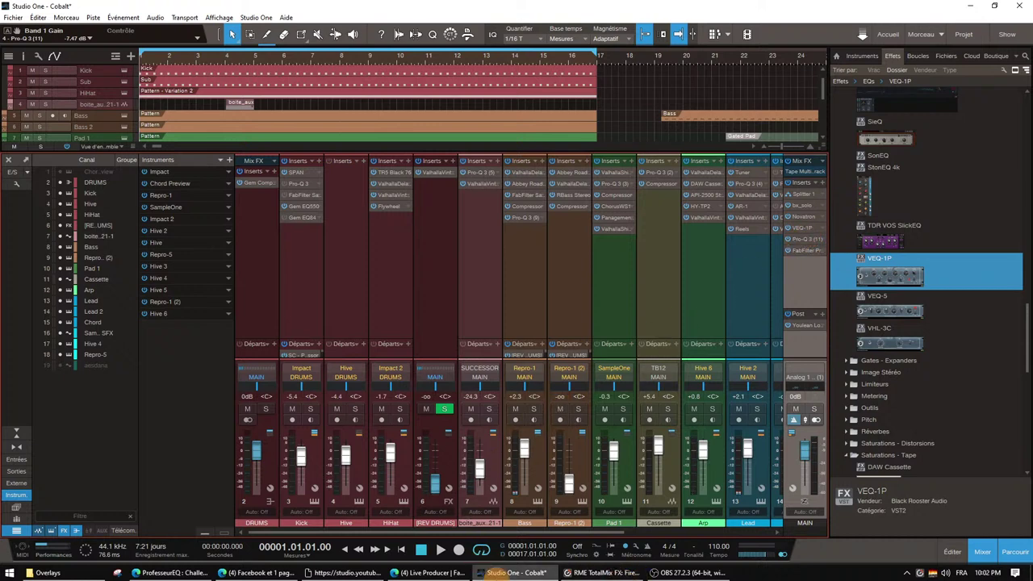
{"action": "mouse_move", "coordinate": [478, 573]}
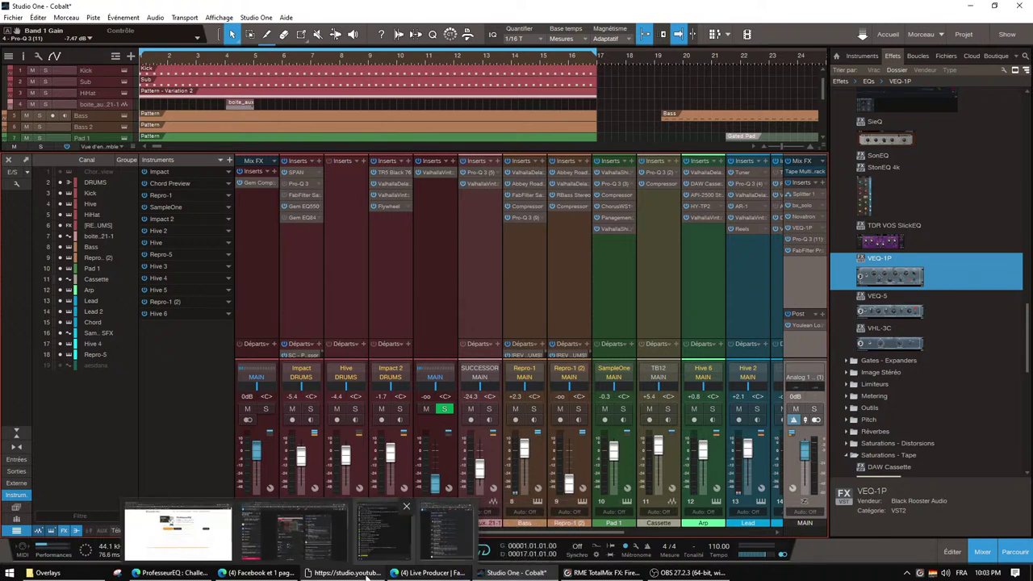
{"action": "left_click", "coordinate": [420, 572]}
{"action": "left_click", "coordinate": [420, 573]}
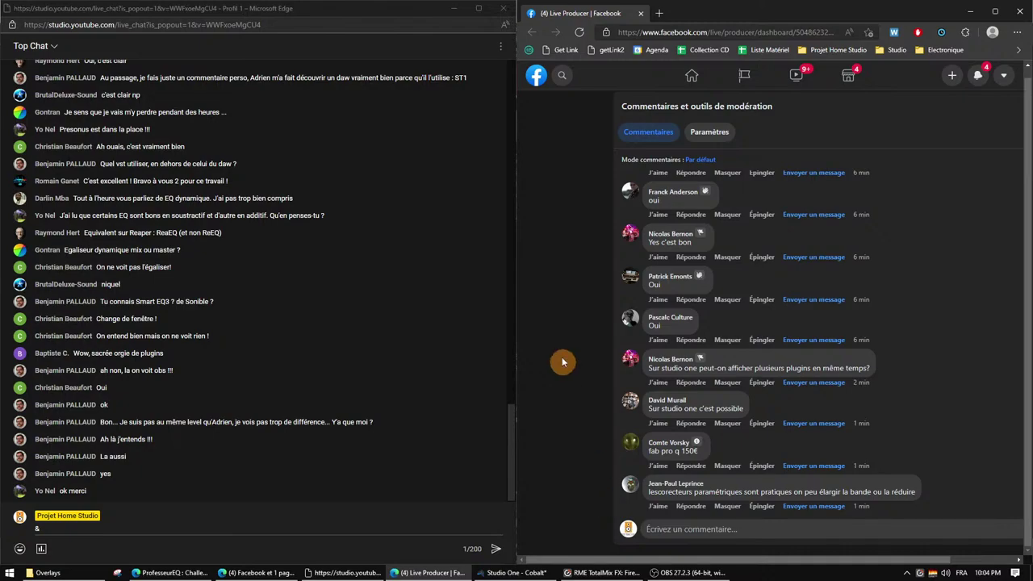
Return to Studio One and open Gem EQ550 on the Kick channel
{"action": "left_click", "coordinate": [533, 573]}
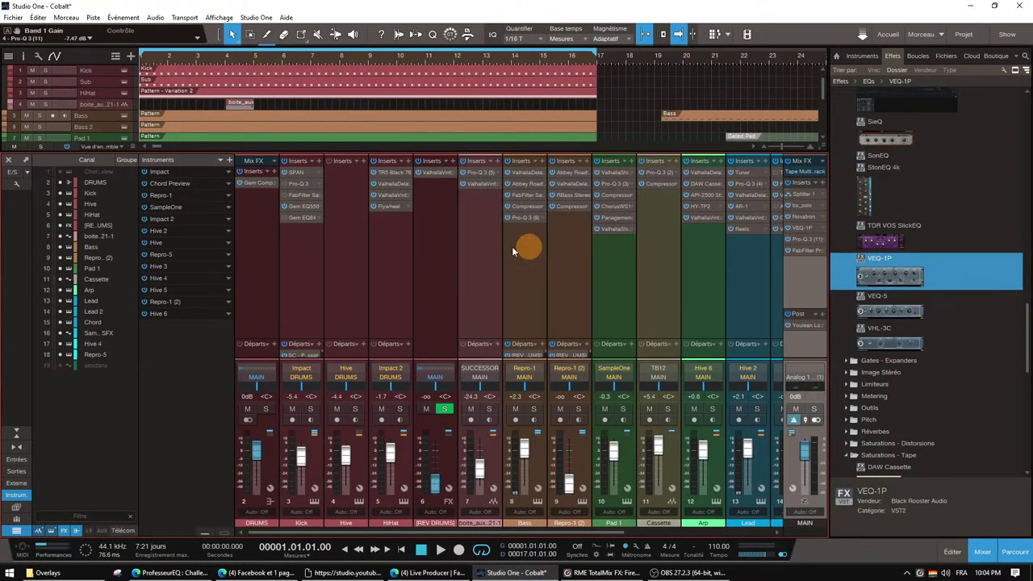
{"action": "left_click", "coordinate": [299, 204]}
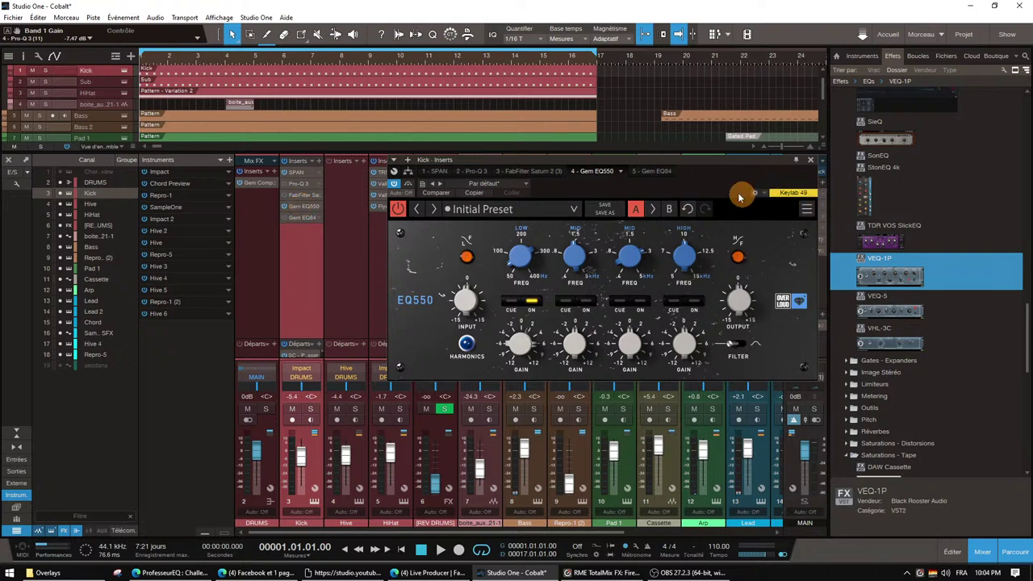
Move the Gem EQ550 window aside and keep it pinned so other plug-in windows can open beside it
{"action": "left_click_drag", "start_coordinate": [742, 194], "coordinate": [329, 225]}
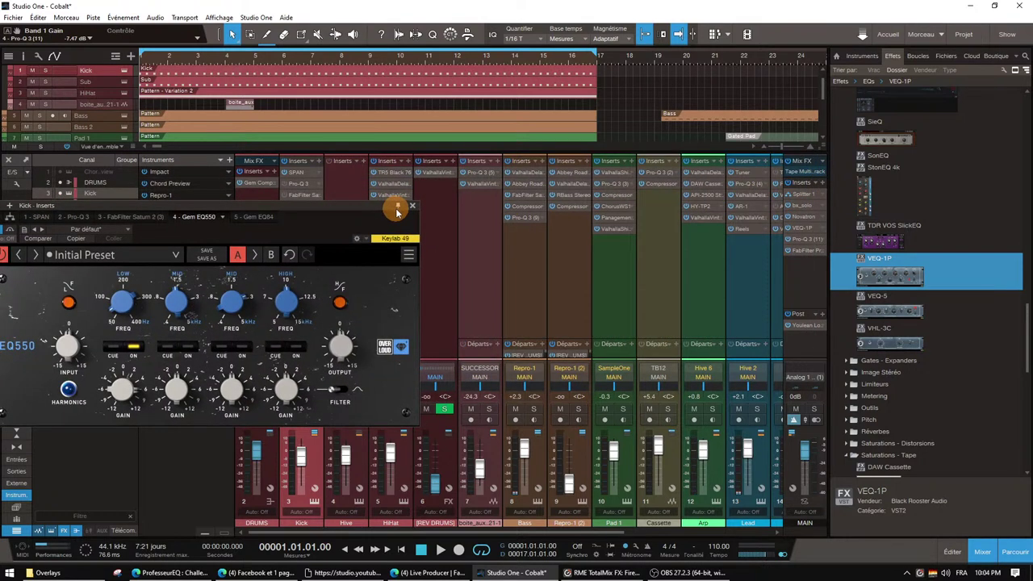
{"action": "left_click_drag", "start_coordinate": [398, 208], "coordinate": [410, 220]}
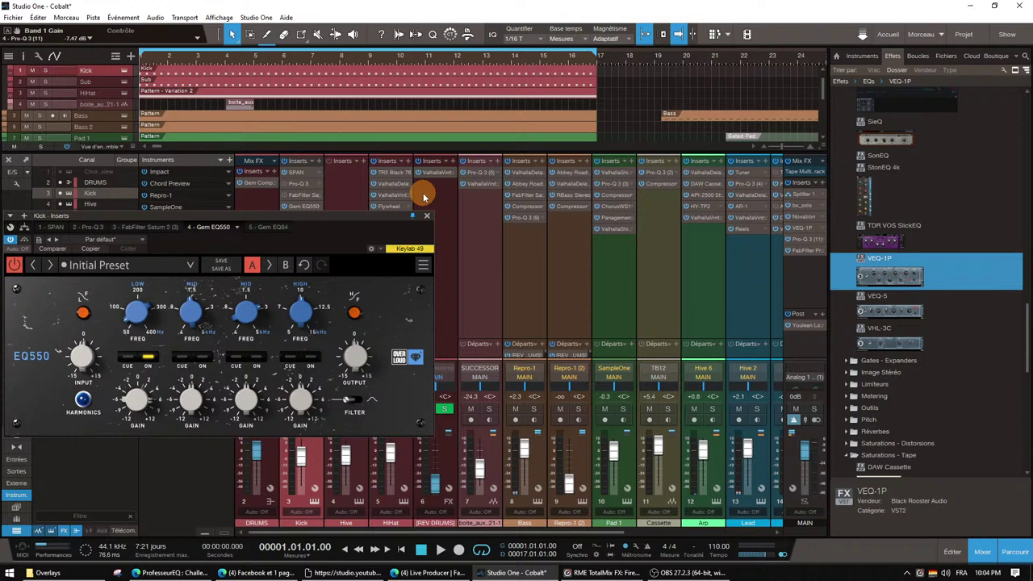
{"action": "left_click_drag", "start_coordinate": [407, 236], "coordinate": [442, 237]}
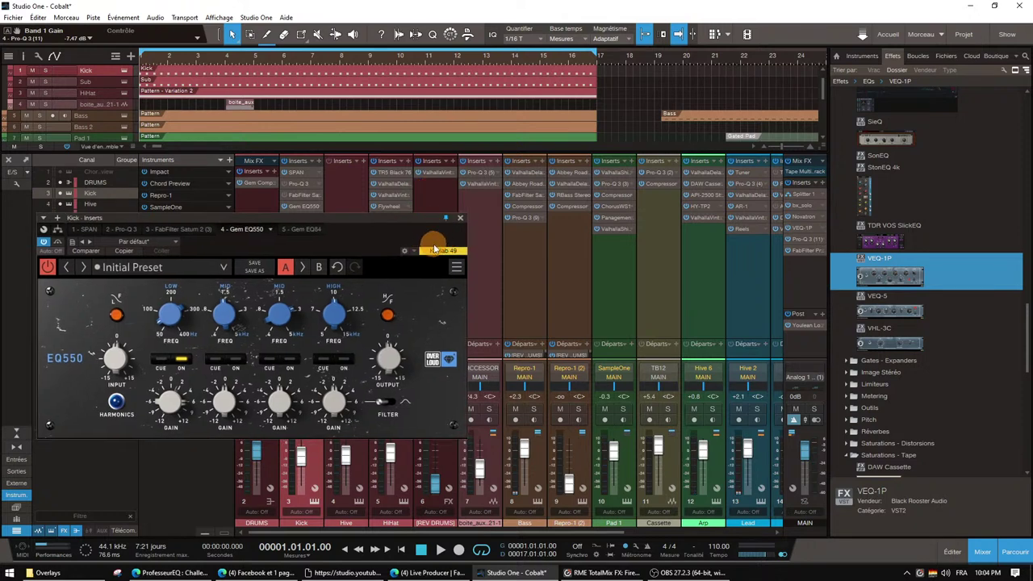
{"action": "left_click", "coordinate": [446, 219]}
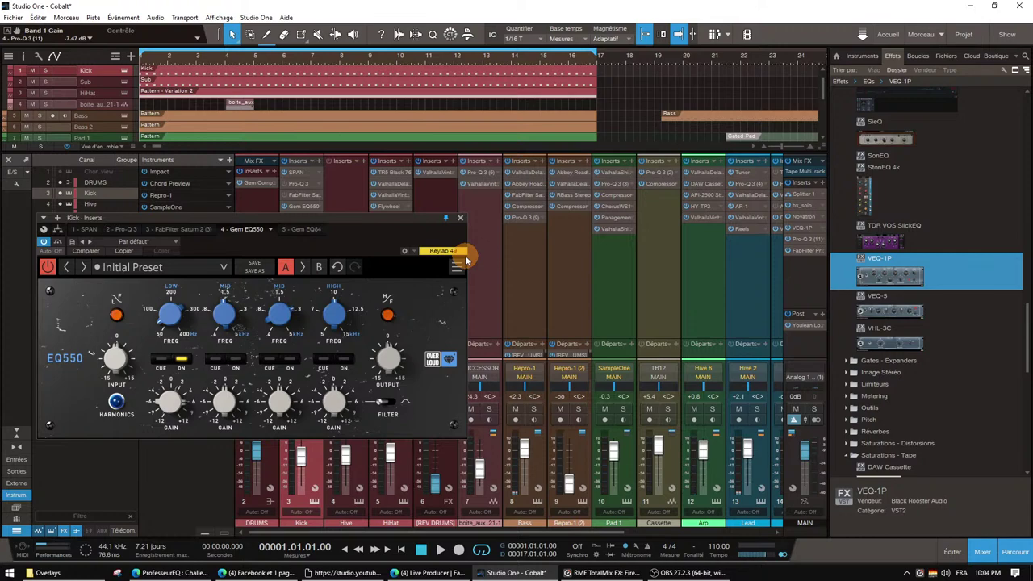
Open ValhallaVintageVerb from the HiHat channel, shrink its window and place it beside the Gem EQ550 window
{"action": "left_click", "coordinate": [394, 194]}
{"action": "left_click_drag", "start_coordinate": [395, 196], "coordinate": [601, 273]}
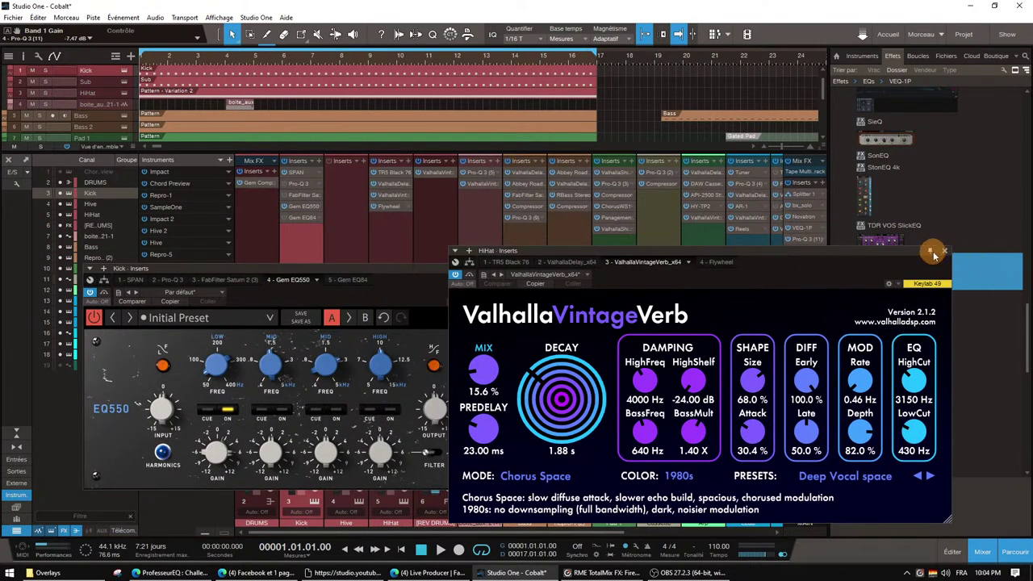
{"action": "left_click_drag", "start_coordinate": [948, 519], "coordinate": [776, 443]}
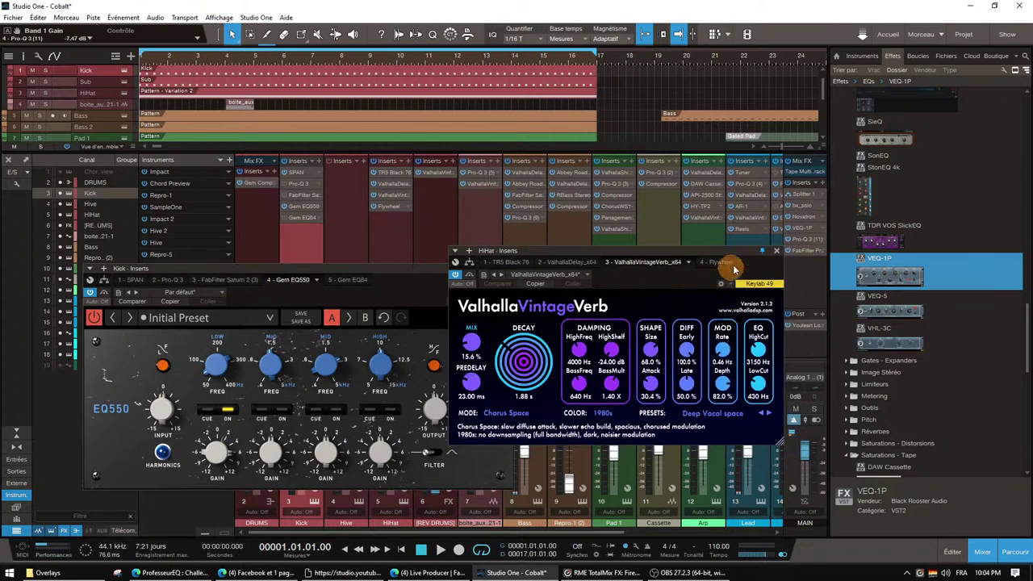
{"action": "left_click_drag", "start_coordinate": [732, 268], "coordinate": [867, 307]}
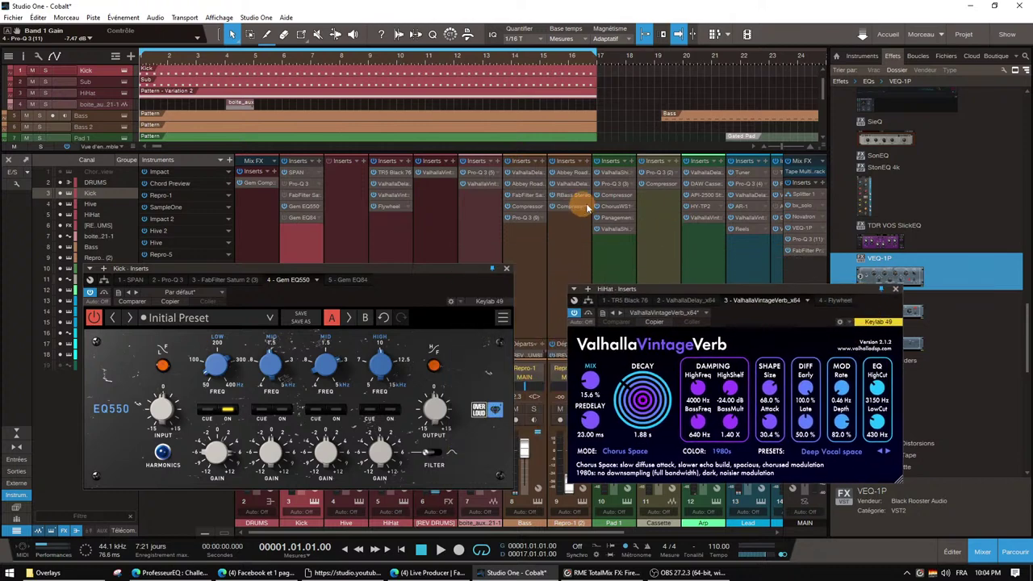
Open ValhallaShimmer from Pad 1 alongside the two pinned plug-in windows and close it again
{"action": "left_click", "coordinate": [618, 174]}
{"action": "left_click_drag", "start_coordinate": [867, 278], "coordinate": [505, 108]}
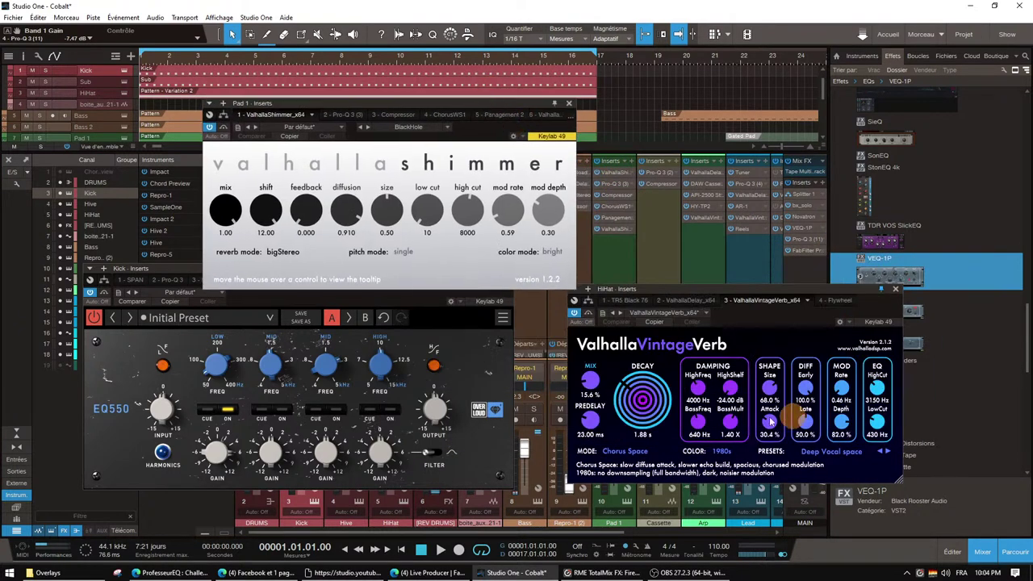
{"action": "left_click", "coordinate": [568, 103]}
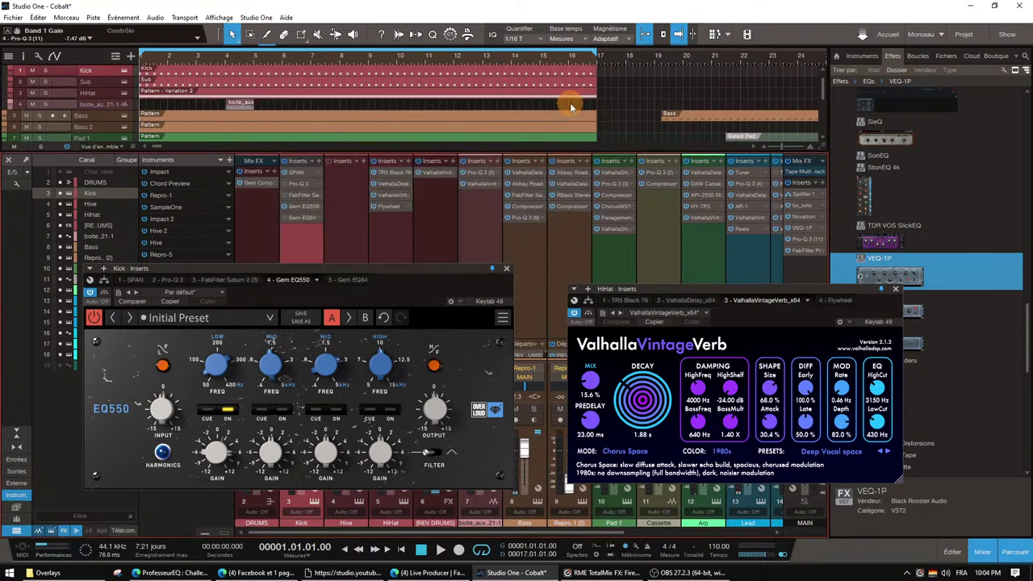
Check the YouTube live chat and the Facebook Live Producer comments, highlighting the viewer's remark about finding the technique in the settings
{"action": "left_click", "coordinate": [347, 573]}
{"action": "left_click", "coordinate": [427, 572]}
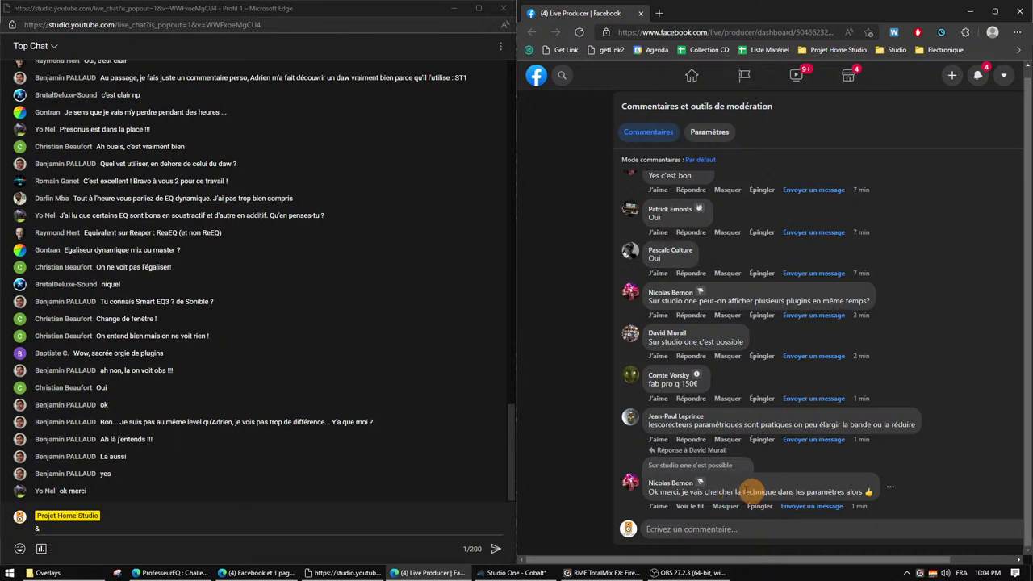
{"action": "left_click_drag", "start_coordinate": [733, 489], "coordinate": [830, 489]}
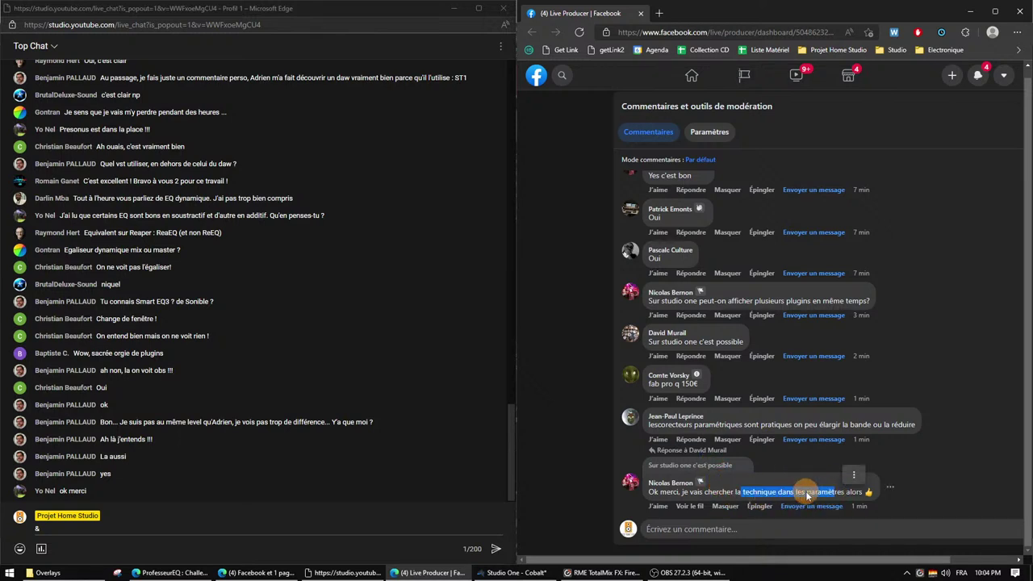
{"action": "left_click", "coordinate": [758, 484]}
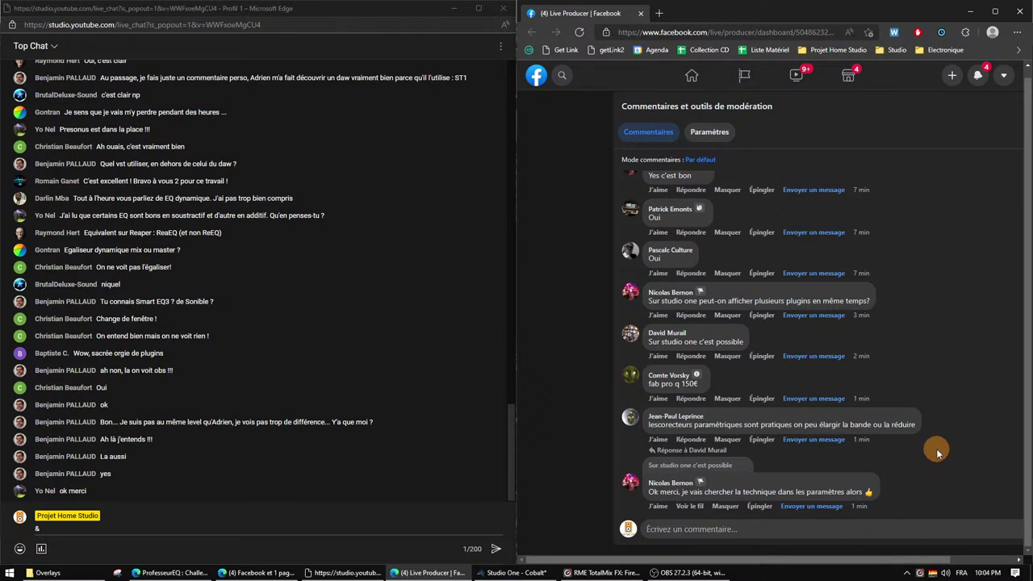
Return to Studio One and close the ValhallaVintageVerb and Gem EQ550 windows
{"action": "left_click", "coordinate": [516, 572]}
{"action": "left_click_drag", "start_coordinate": [888, 279], "coordinate": [568, 294]}
{"action": "left_click", "coordinate": [507, 269]}
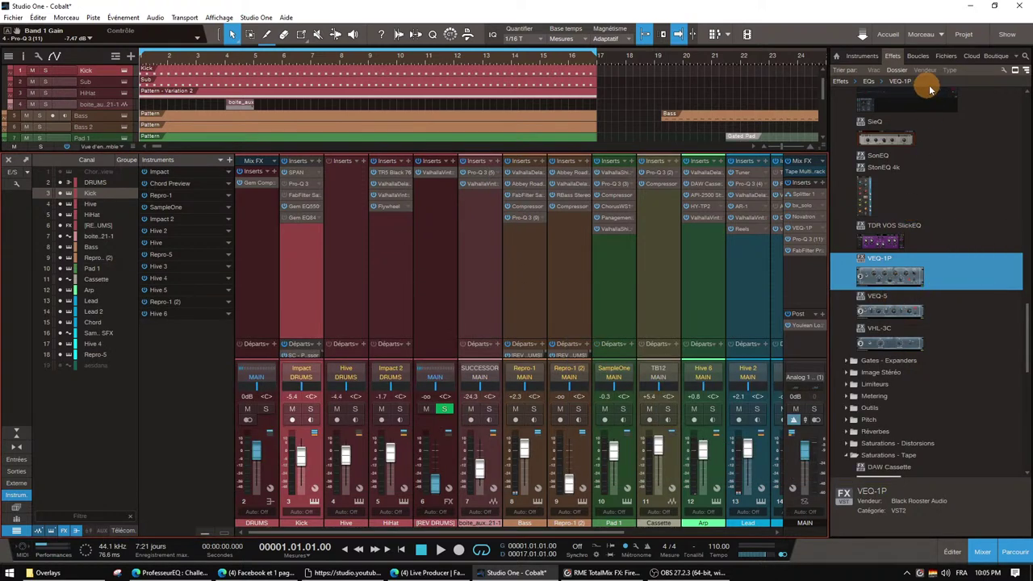
Insert the stock Pro EQ from the EQs effects folder on the Kick channel and reposition its window
{"action": "left_click", "coordinate": [1018, 70]}
{"action": "scroll", "coordinate": [913, 255], "scroll_direction": "up", "scroll_amount": 5}
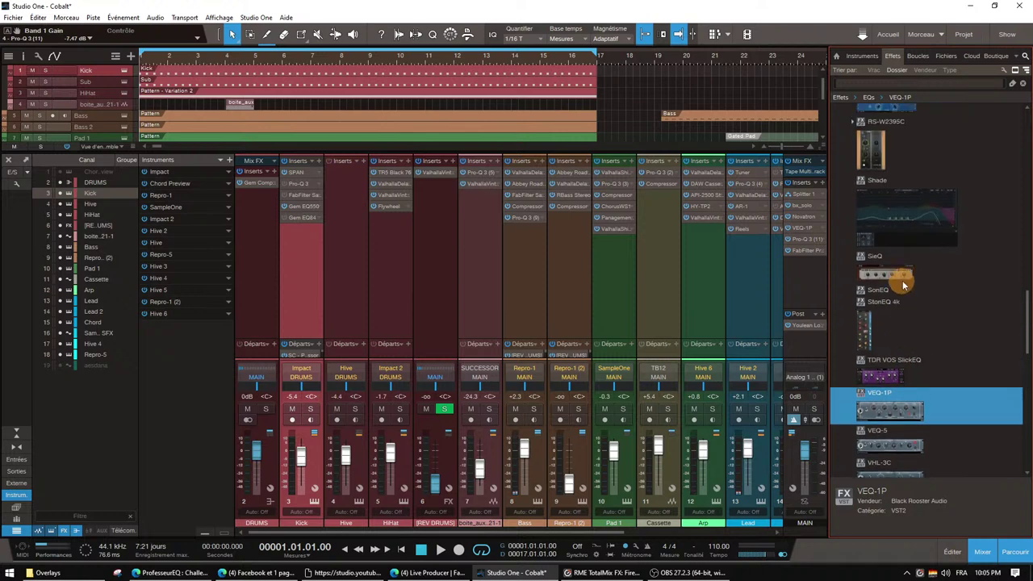
{"action": "scroll", "coordinate": [909, 290], "scroll_direction": "up", "scroll_amount": 8}
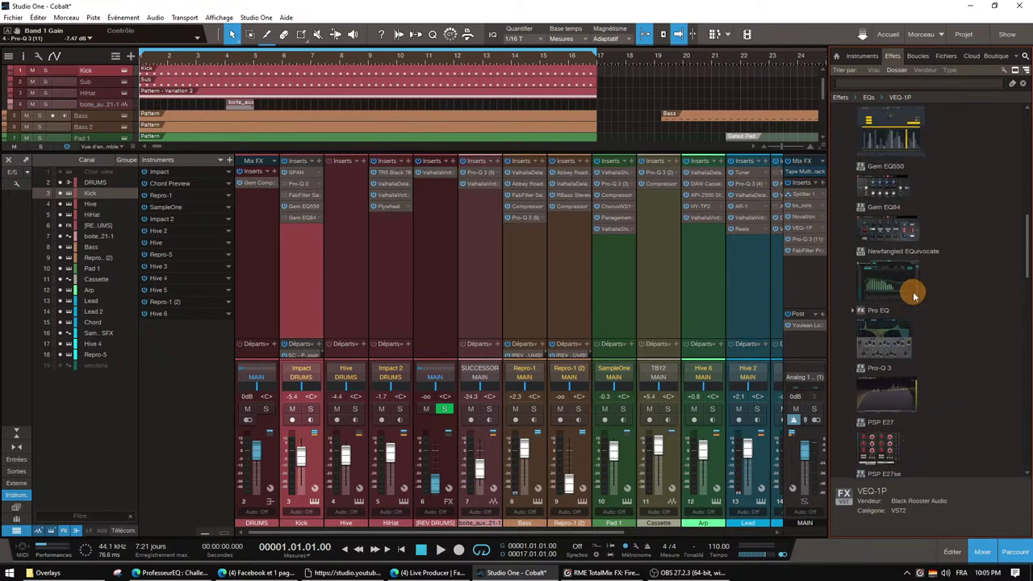
{"action": "left_click_drag", "start_coordinate": [888, 345], "coordinate": [295, 257]}
{"action": "left_click_drag", "start_coordinate": [414, 274], "coordinate": [633, 125]}
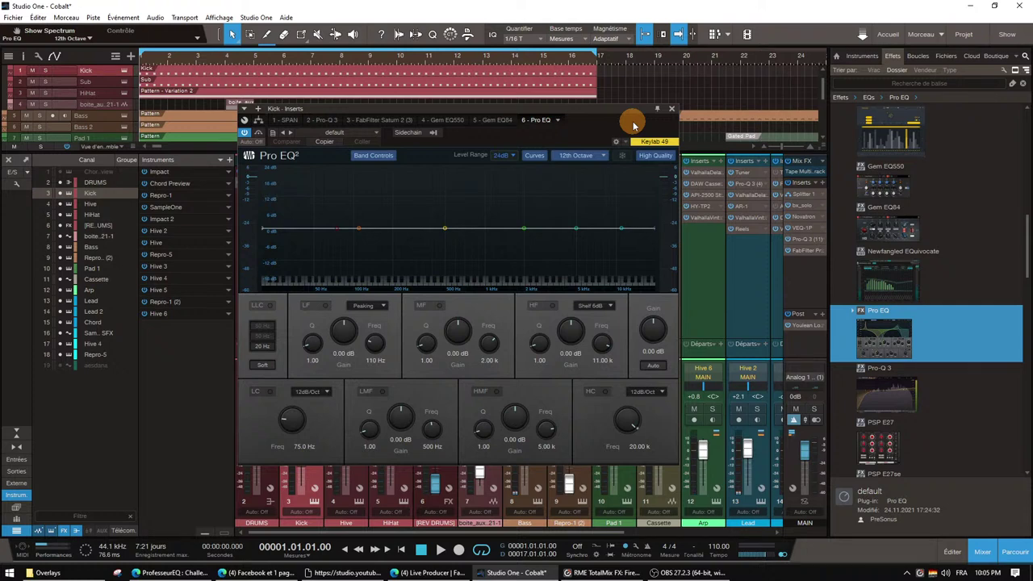
{"action": "left_click_drag", "start_coordinate": [620, 130], "coordinate": [655, 132]}
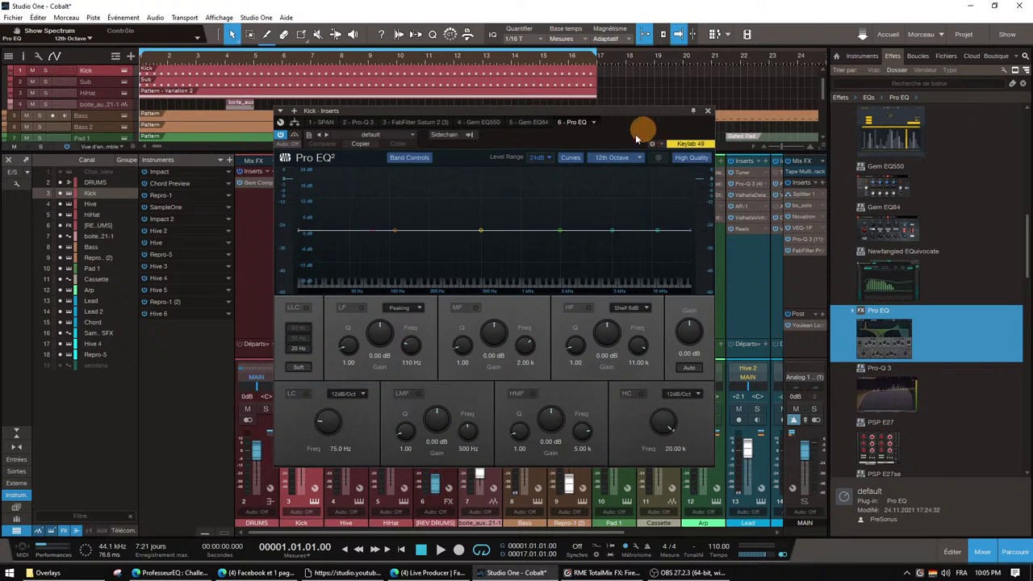
Boost the HMF band of Pro EQ by about 4.96 dB at 5 kHz and move the window aside
{"action": "left_click_drag", "start_coordinate": [617, 233], "coordinate": [610, 213]}
{"action": "mouse_move", "coordinate": [609, 214]}
{"action": "left_mouse_down"}
{"action": "mouse_move", "coordinate": [605, 233]}
{"action": "mouse_move", "coordinate": [607, 209]}
{"action": "mouse_move", "coordinate": [611, 218]}
{"action": "left_mouse_up"}
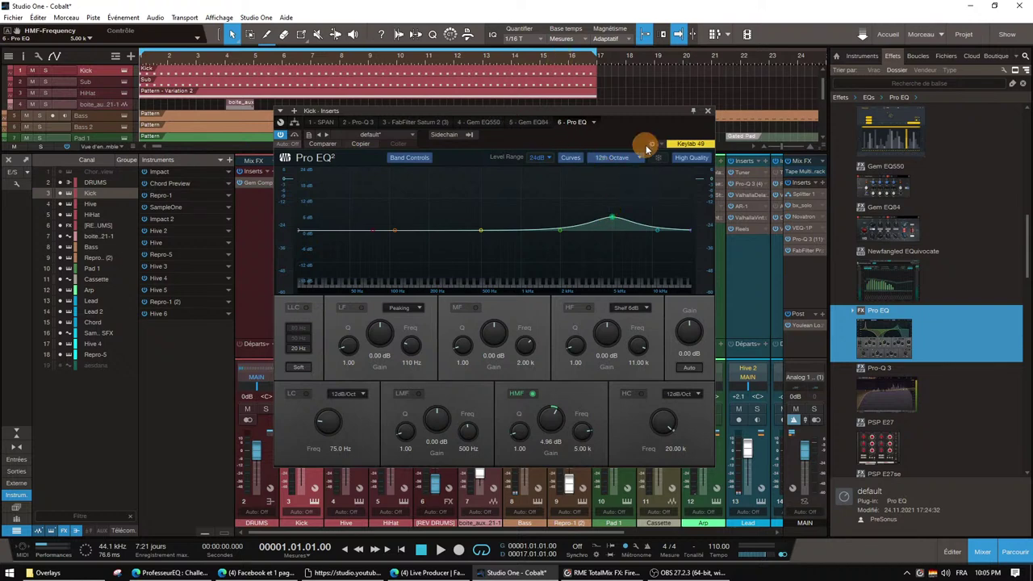
{"action": "left_click_drag", "start_coordinate": [659, 145], "coordinate": [695, 164]}
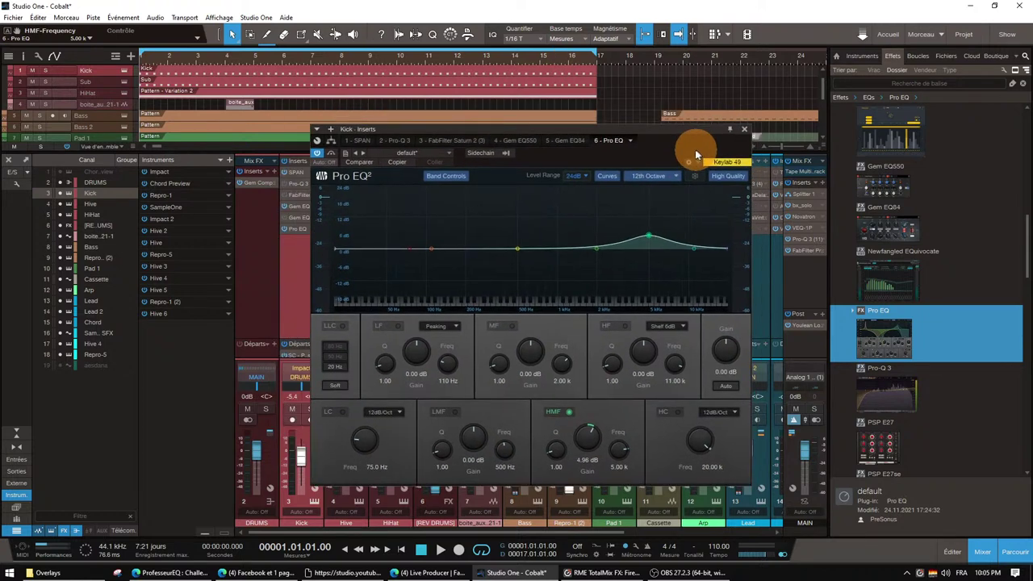
Read the newest viewer comments in Facebook Live Producer and in the YouTube live chat
{"action": "left_click", "coordinate": [463, 575]}
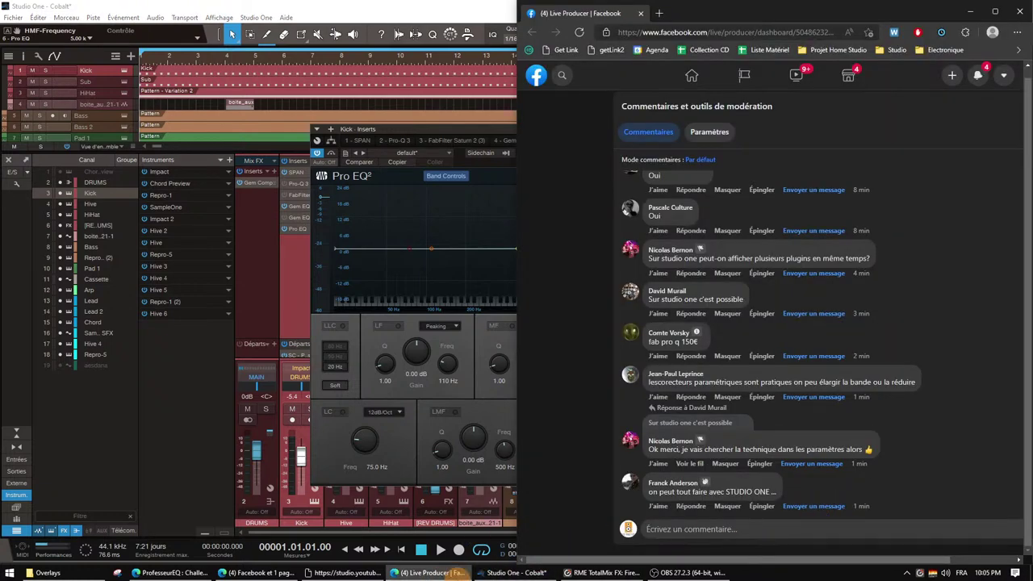
{"action": "left_click", "coordinate": [381, 572]}
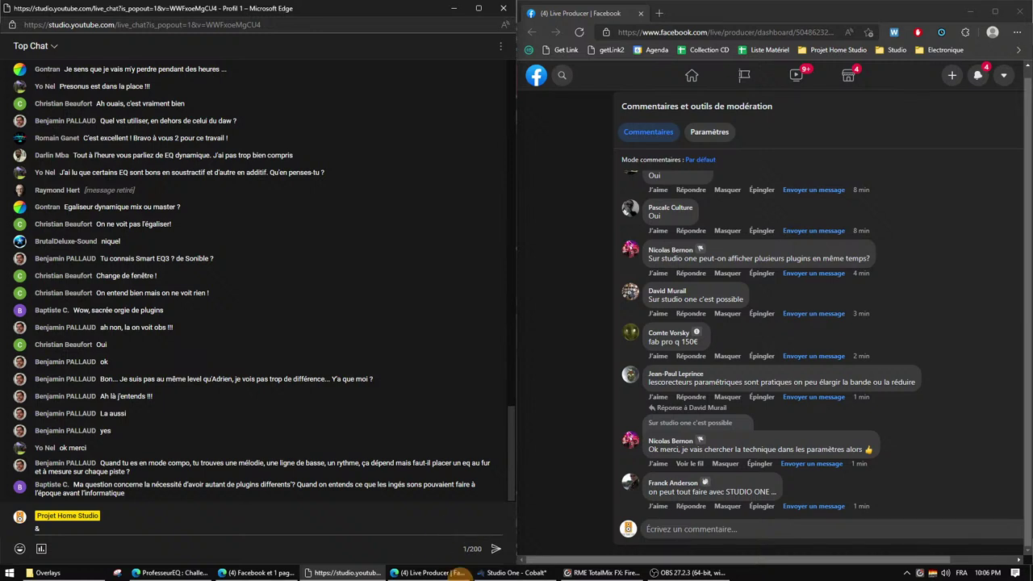
{"action": "mouse_move", "coordinate": [519, 575]}
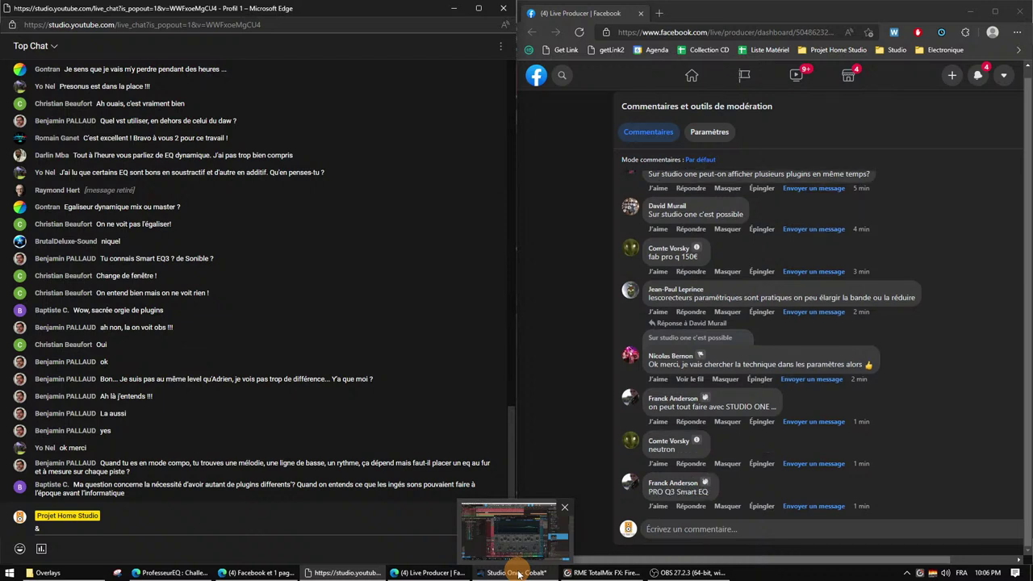
Return to Studio One, bypass Pro EQ on the Kick channel and close its window
{"action": "left_click", "coordinate": [518, 573]}
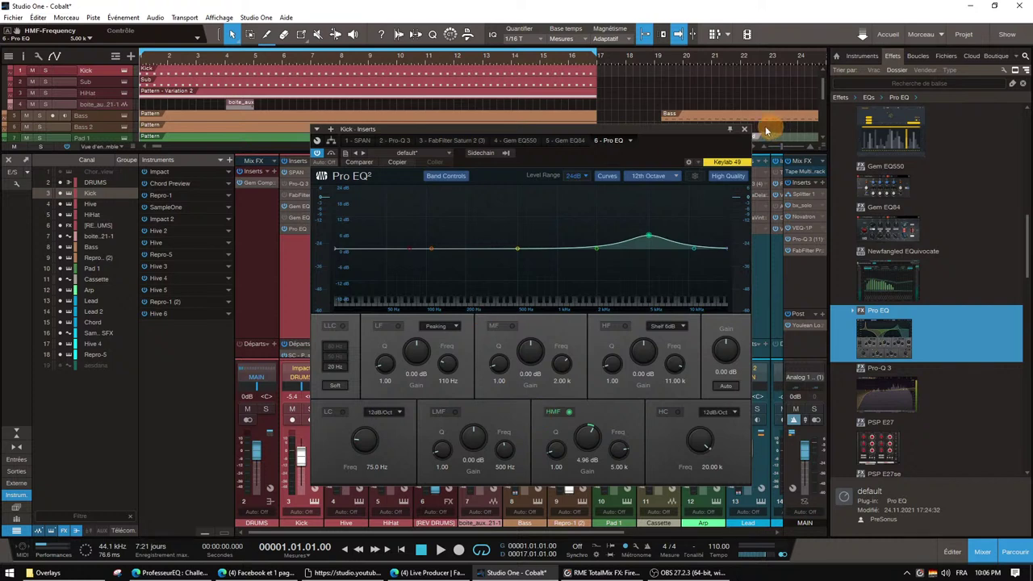
{"action": "left_click", "coordinate": [317, 153]}
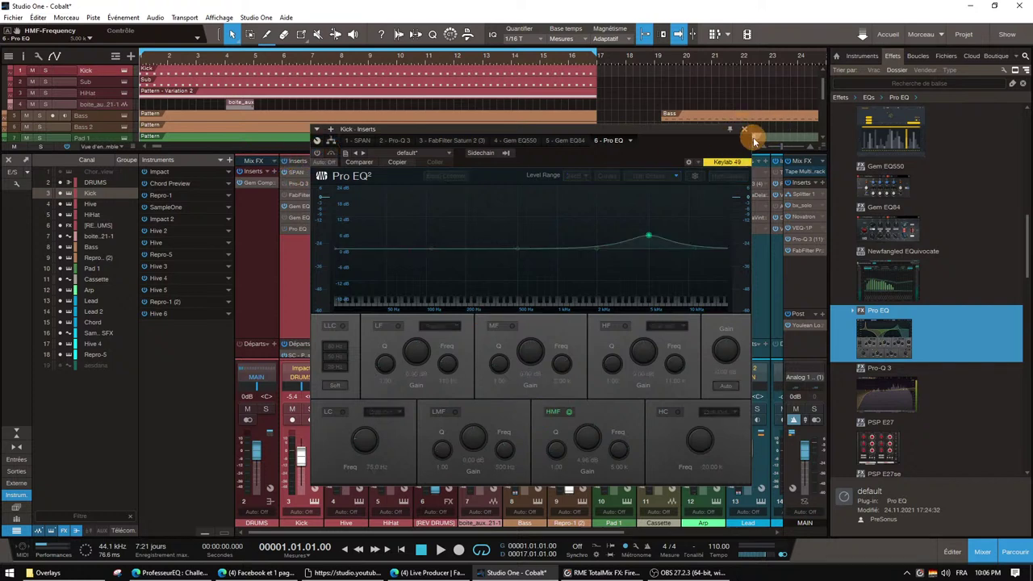
{"action": "left_click", "coordinate": [744, 130]}
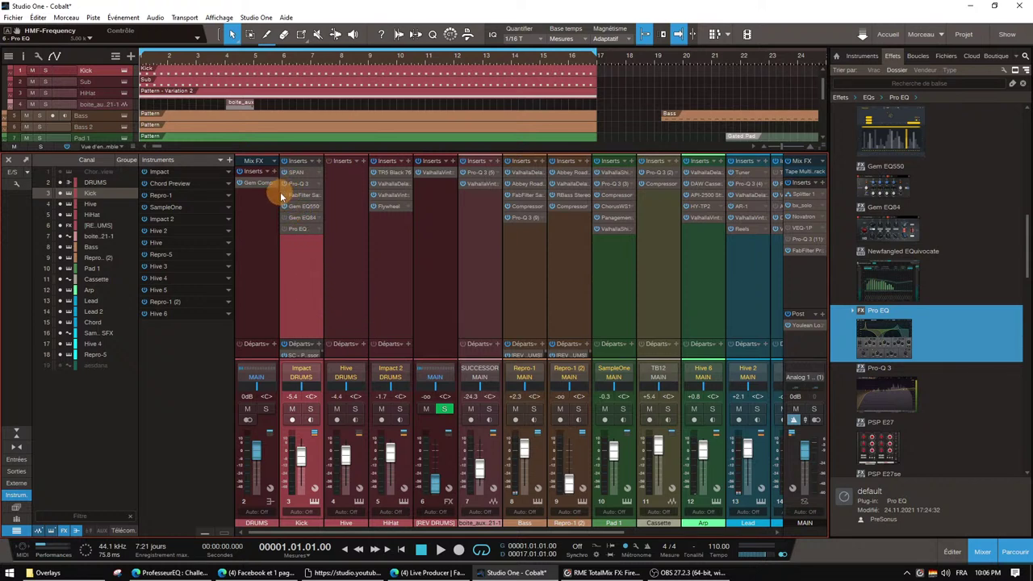
Solo the Kick, HiHat and Hive channels and listen to them together from the start of the song
{"action": "left_click", "coordinate": [310, 409]}
{"action": "key", "text": "space"}
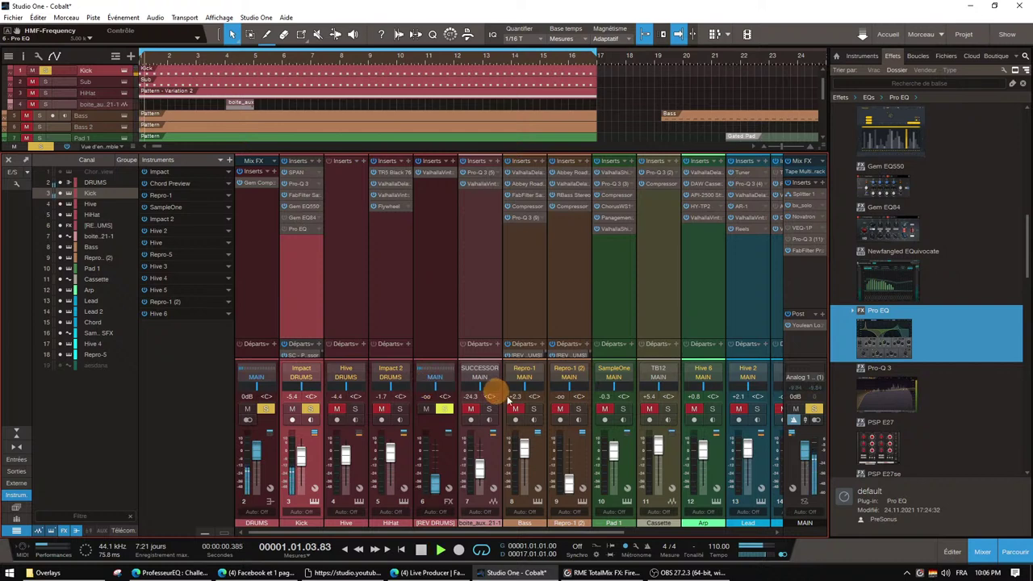
{"action": "left_click", "coordinate": [398, 409]}
{"action": "left_click", "coordinate": [354, 409]}
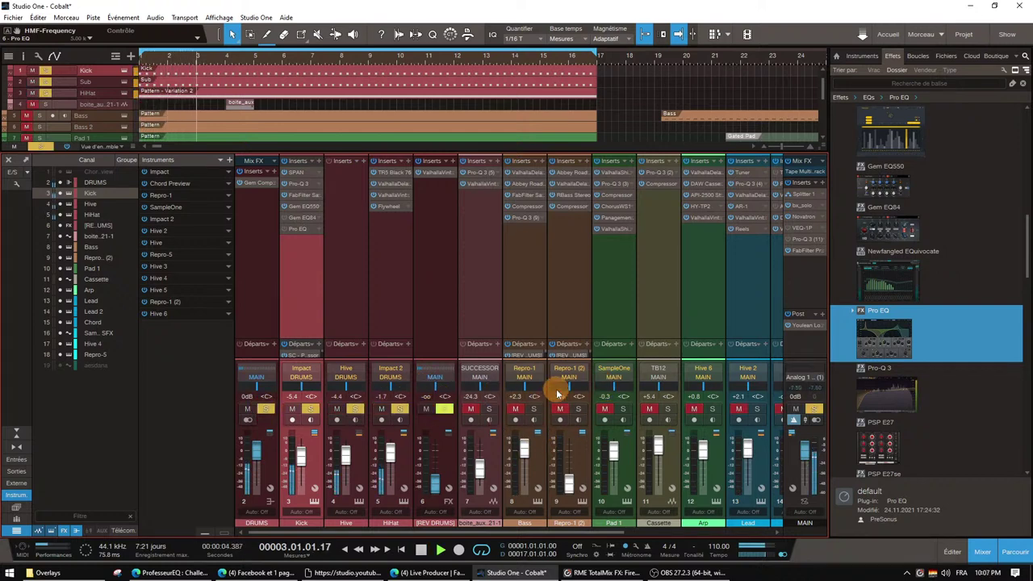
{"action": "key", "text": "space"}
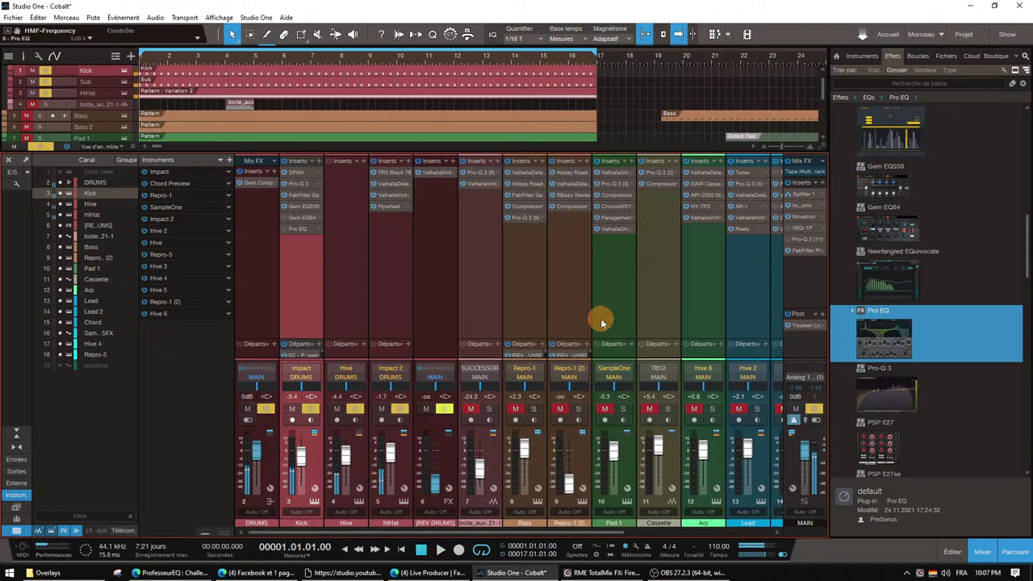
Add the Bass channel to the solo and play it together with the drums
{"action": "left_click", "coordinate": [525, 250]}
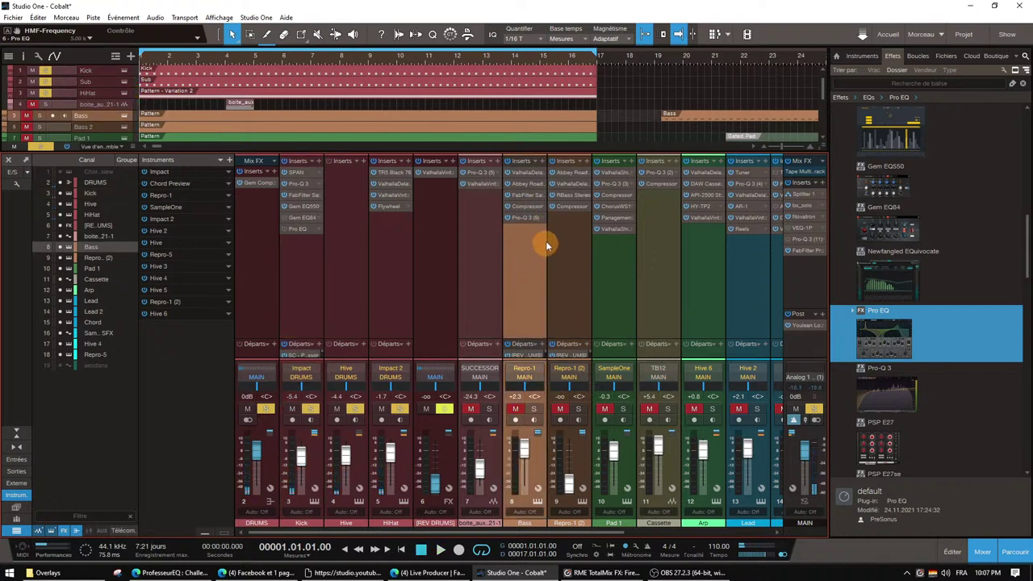
{"action": "left_click", "coordinate": [533, 408]}
{"action": "key", "text": "space"}
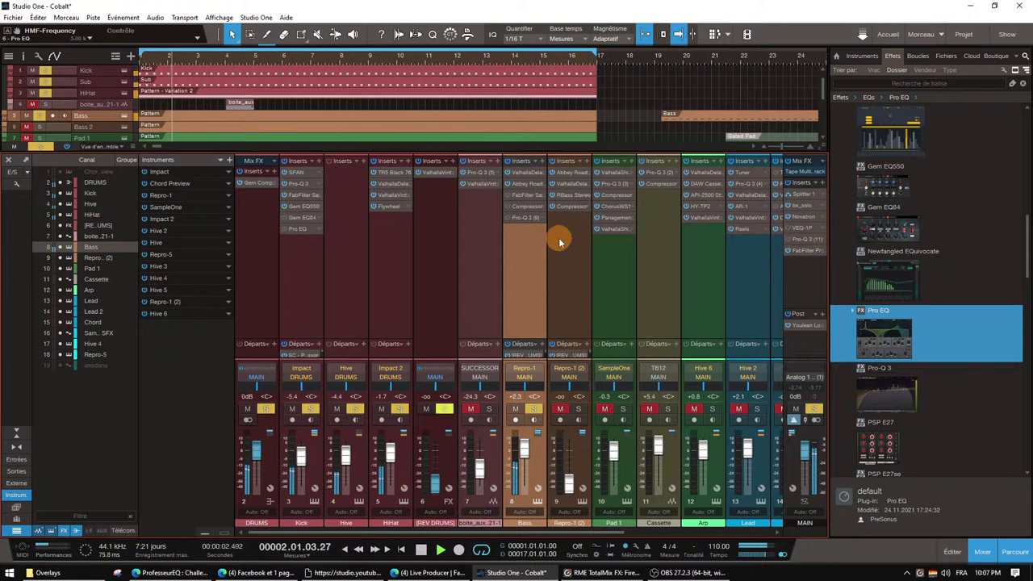
{"action": "key", "text": "space"}
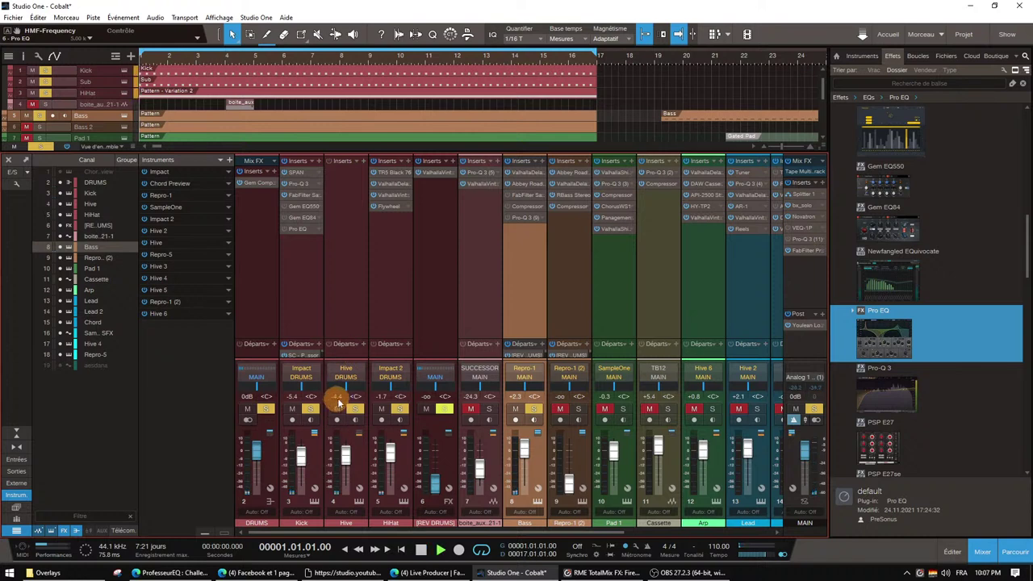
Open the kick's Impact XT instrument during playback, set the filter cutoff to 4.53 kHz and close the window
{"action": "key", "text": "space"}
{"action": "left_click", "coordinate": [314, 501]}
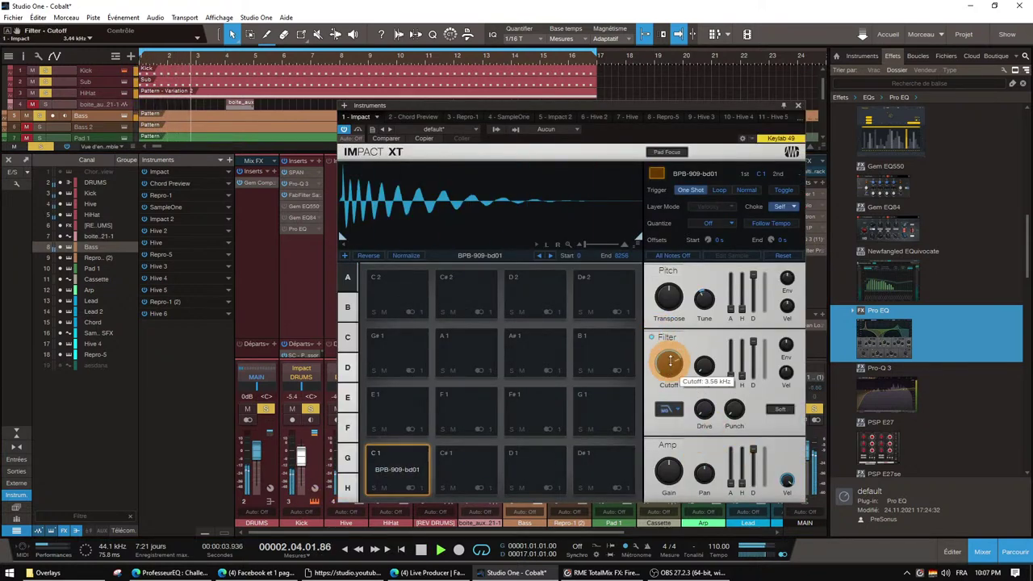
{"action": "key", "text": "space"}
{"action": "left_click", "coordinate": [799, 112]}
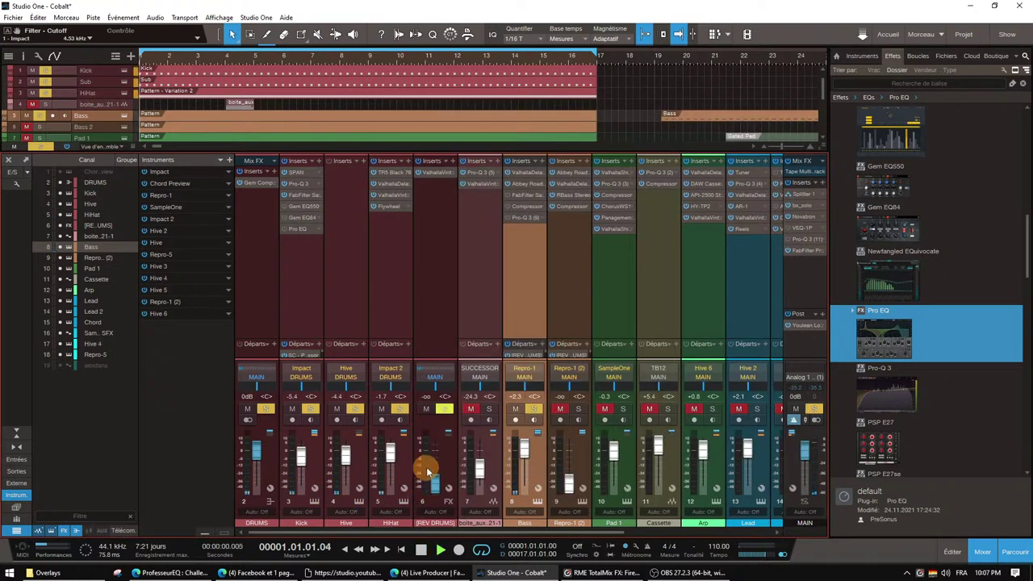
Play the soloed drum group from the song start and bring the Bass channel into the solo during playback
{"action": "left_click", "coordinate": [267, 410]}
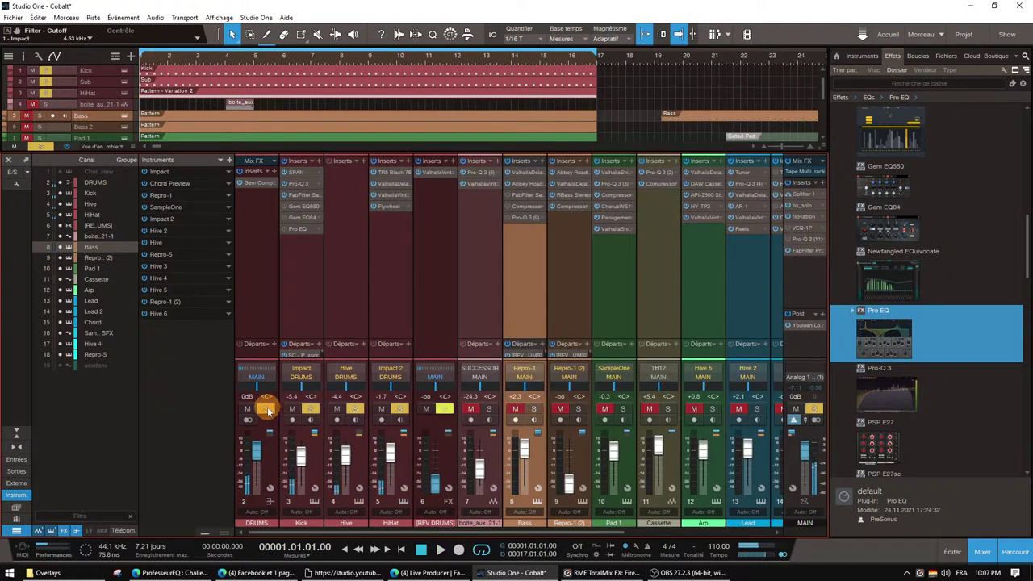
{"action": "key", "text": "space"}
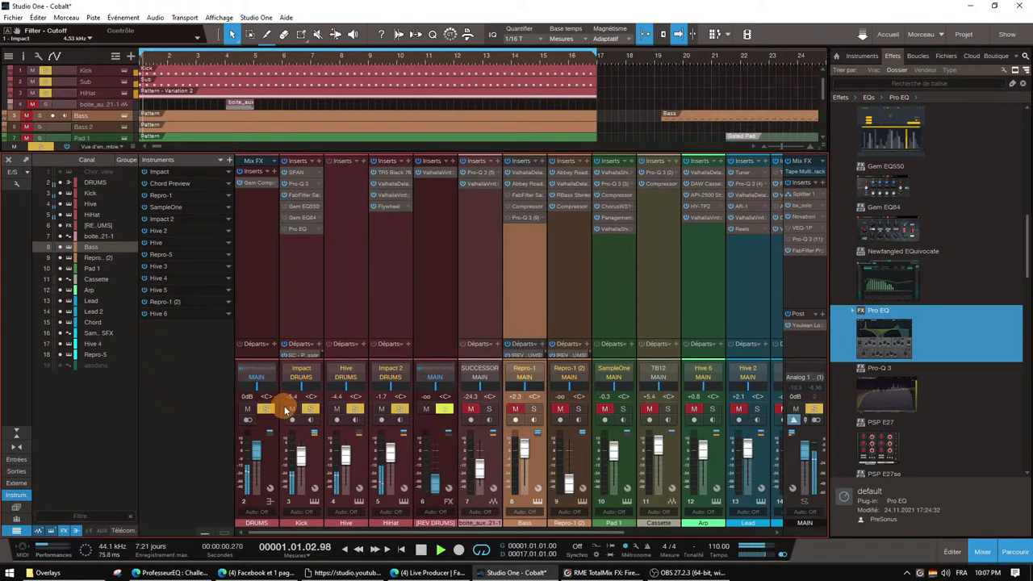
{"action": "left_click", "coordinate": [539, 409]}
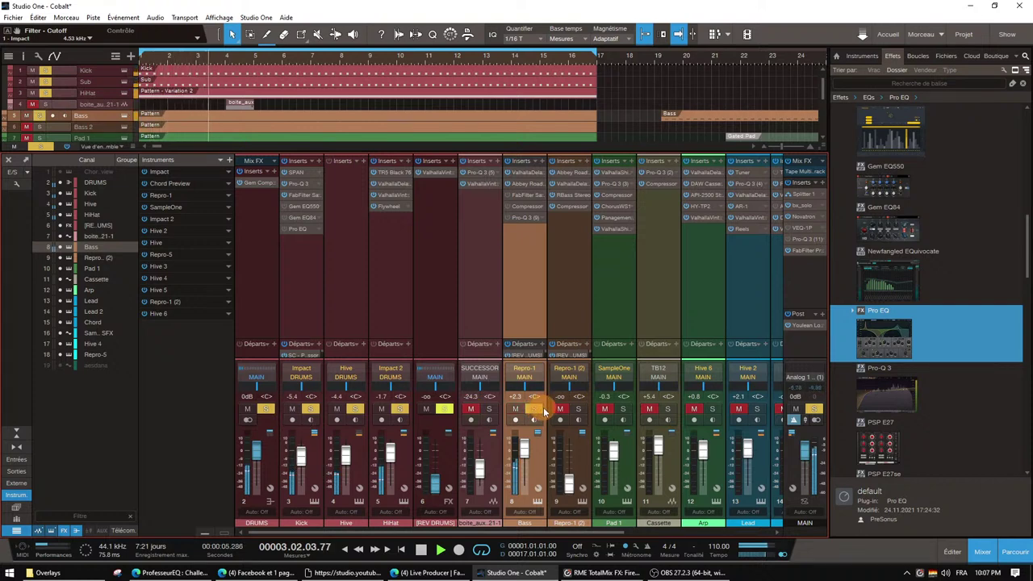
{"action": "key", "text": "space"}
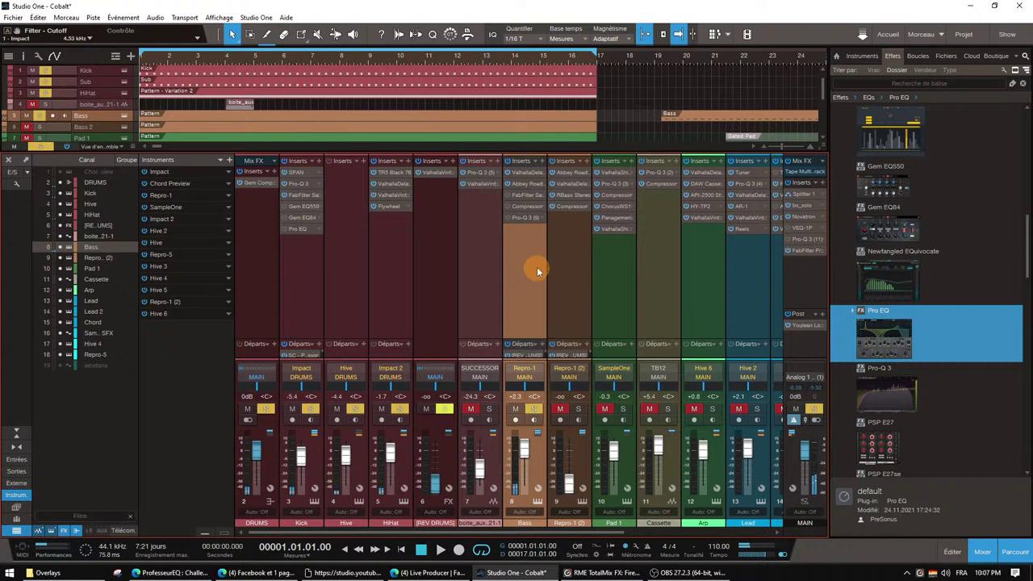
Open the Compressor on the Bass channel, move its window clear of the arrangement and play the drums and bass
{"action": "left_click", "coordinate": [508, 205]}
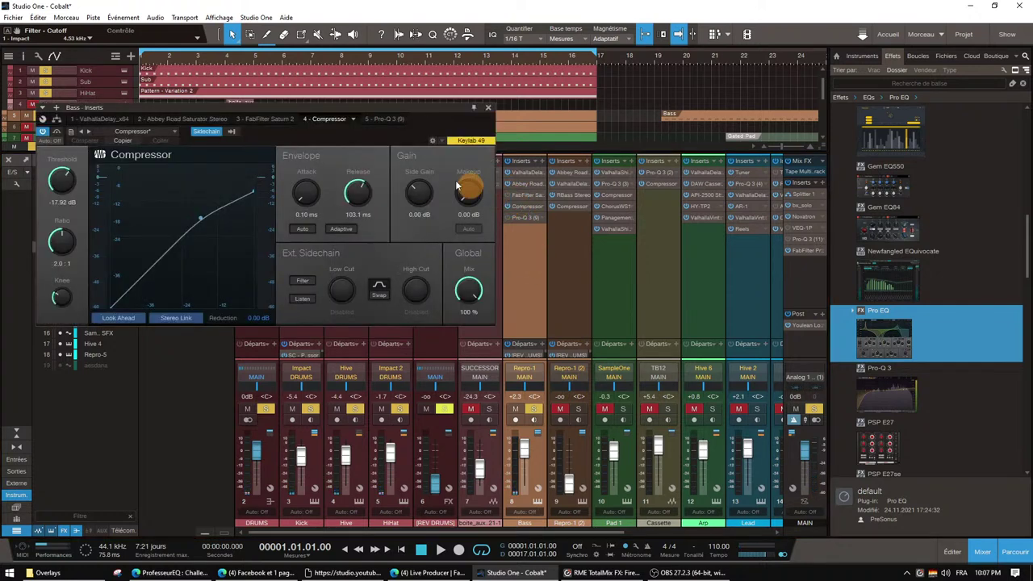
{"action": "left_click_drag", "start_coordinate": [427, 121], "coordinate": [542, 193]}
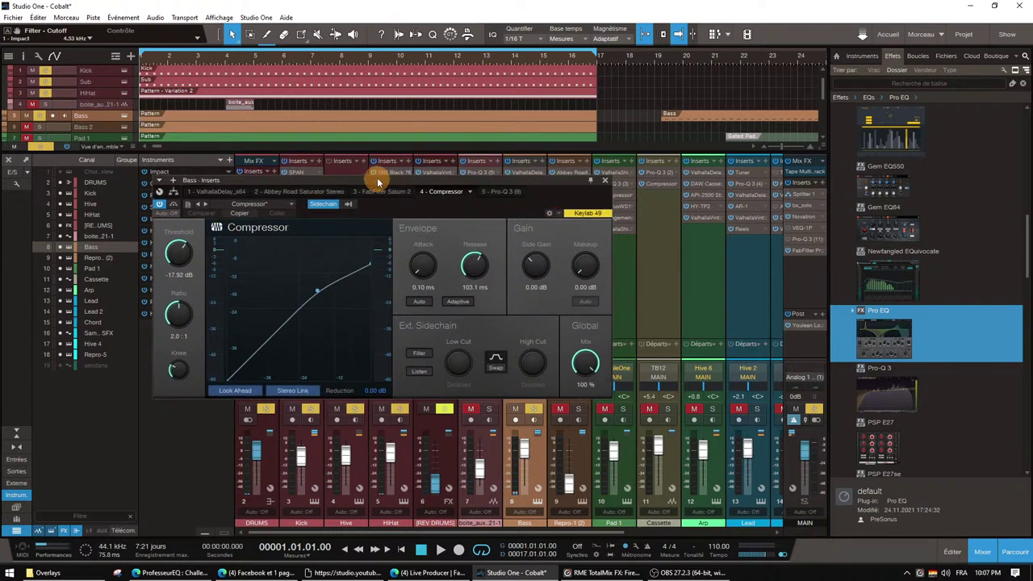
{"action": "mouse_move", "coordinate": [372, 183]}
{"action": "left_mouse_down"}
{"action": "mouse_move", "coordinate": [330, 181]}
{"action": "mouse_move", "coordinate": [355, 186]}
{"action": "left_mouse_up"}
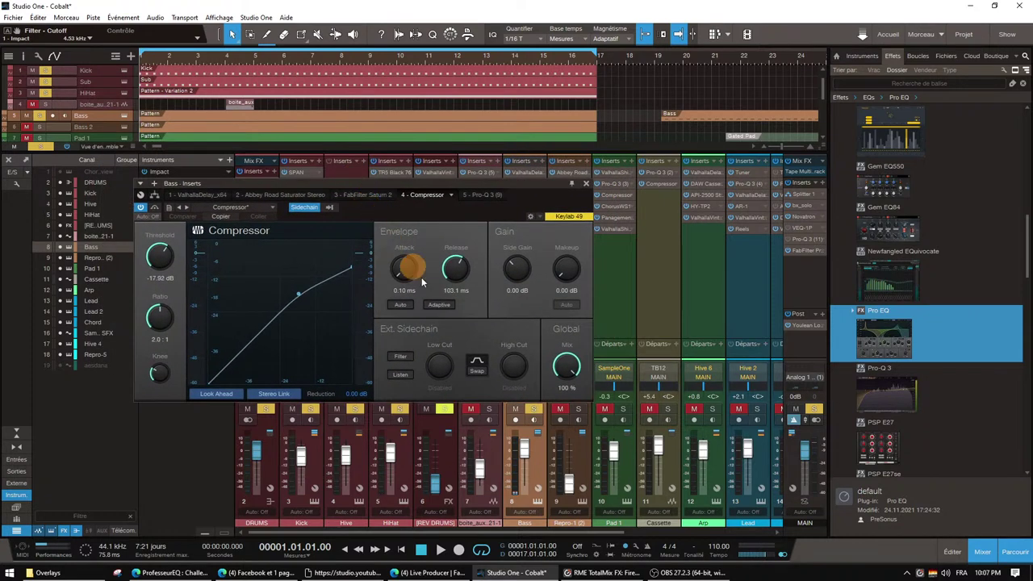
{"action": "key", "text": "space"}
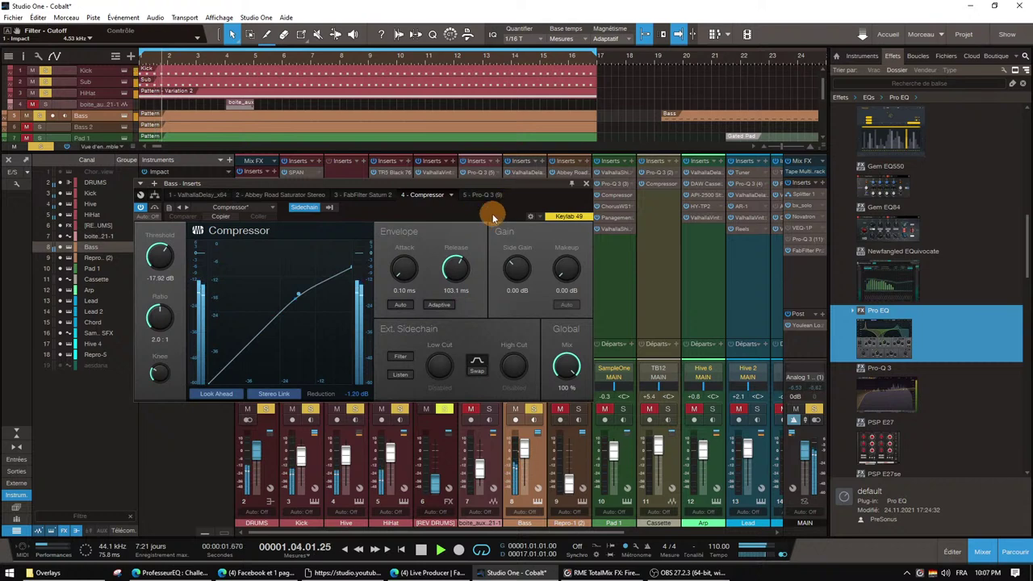
Try heavier bass compression with a threshold of -27.52 dB and a ratio of 6.5:1 while listening
{"action": "left_click_drag", "start_coordinate": [493, 183], "coordinate": [500, 169]}
{"action": "left_click_drag", "start_coordinate": [165, 242], "coordinate": [174, 305]}
{"action": "key", "text": "space"}
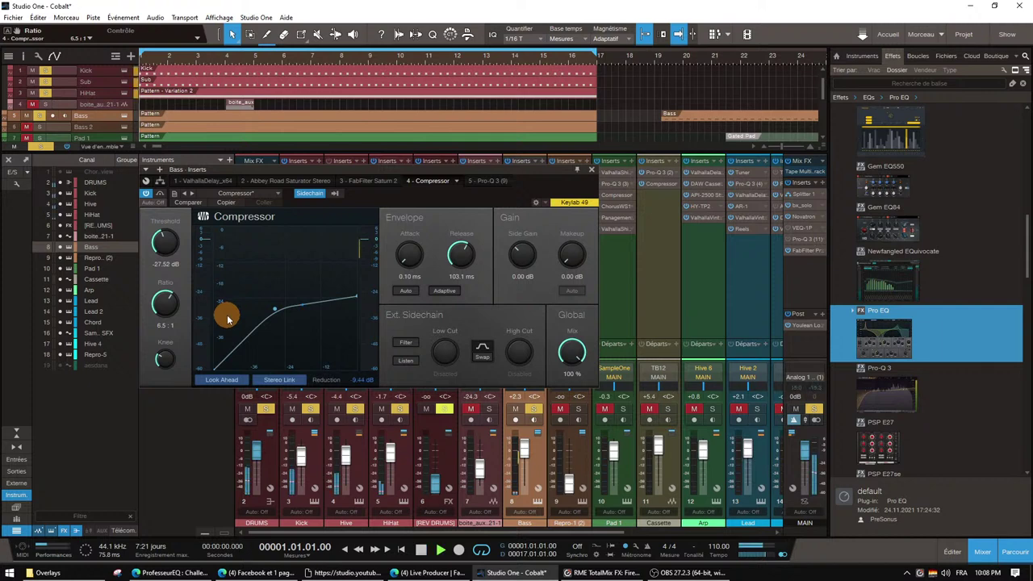
{"action": "key", "text": "space"}
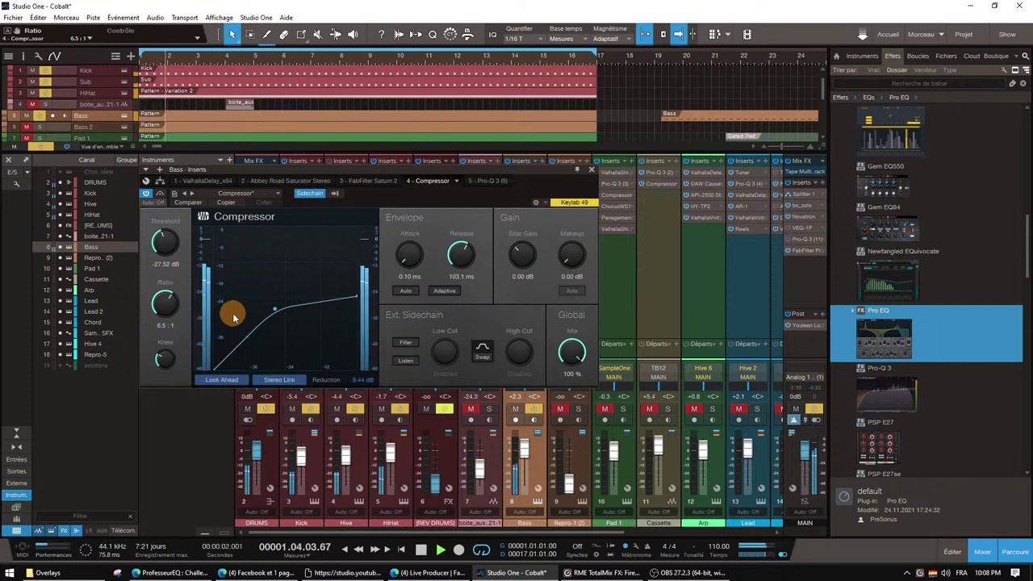
{"action": "key", "text": "space"}
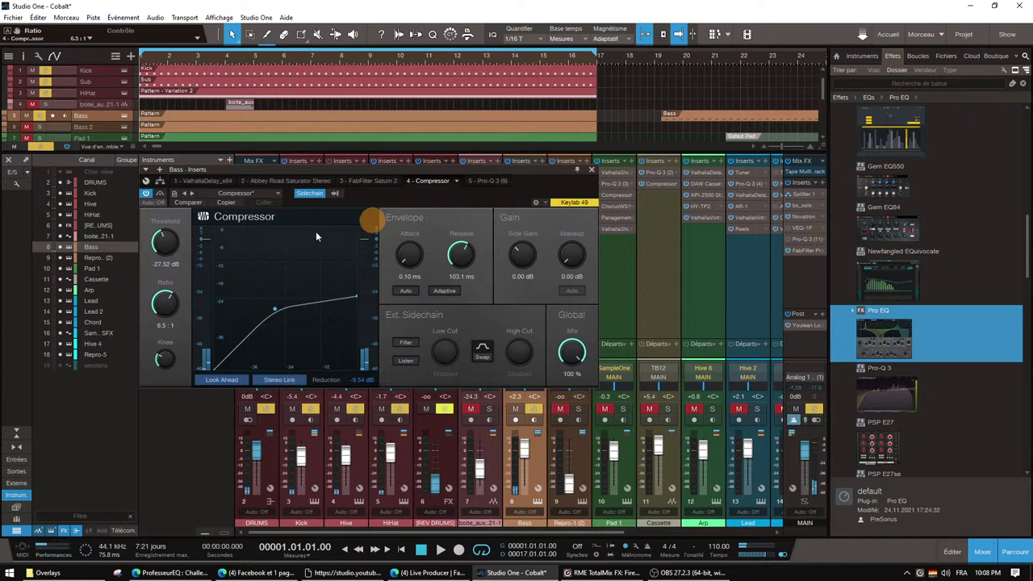
Set the bass Compressor's threshold to -17.68 dB and its ratio to 1.7:1
{"action": "left_click_drag", "start_coordinate": [166, 238], "coordinate": [166, 226]}
{"action": "left_click_drag", "start_coordinate": [166, 300], "coordinate": [166, 317]}
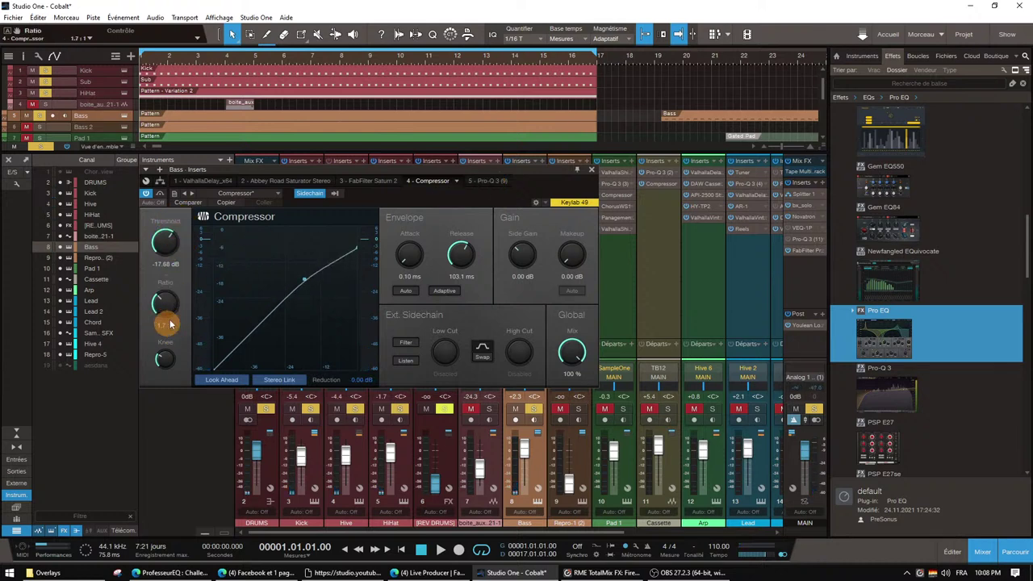
{"action": "key", "text": "space"}
In the Bass channel's Pro-Q 3, set band 1 to -4.37 dB at 60.466 Hz and band 2 to +1.60 dB at 360.51 Hz
{"action": "left_click", "coordinate": [484, 180]}
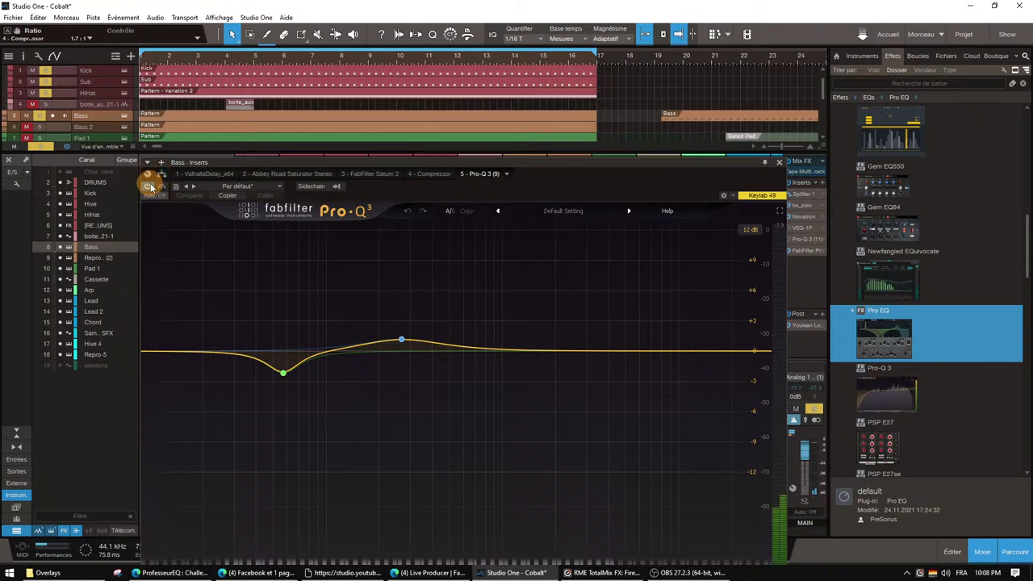
{"action": "left_click_drag", "start_coordinate": [580, 184], "coordinate": [650, 119]}
{"action": "mouse_move", "coordinate": [353, 316]}
{"action": "left_mouse_down"}
{"action": "mouse_move", "coordinate": [353, 307]}
{"action": "mouse_move", "coordinate": [357, 333]}
{"action": "left_mouse_up"}
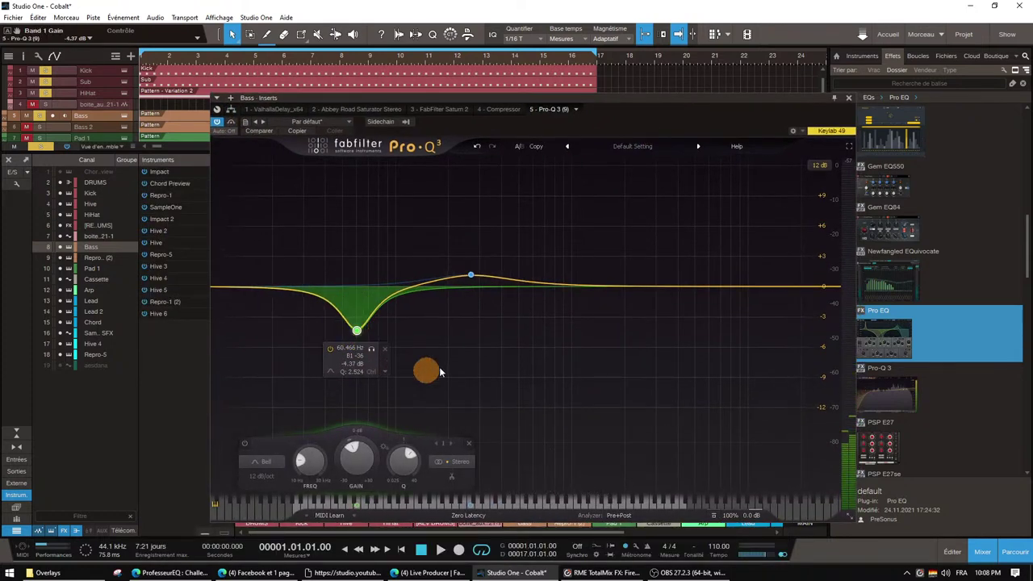
{"action": "left_click_drag", "start_coordinate": [471, 276], "coordinate": [494, 272]}
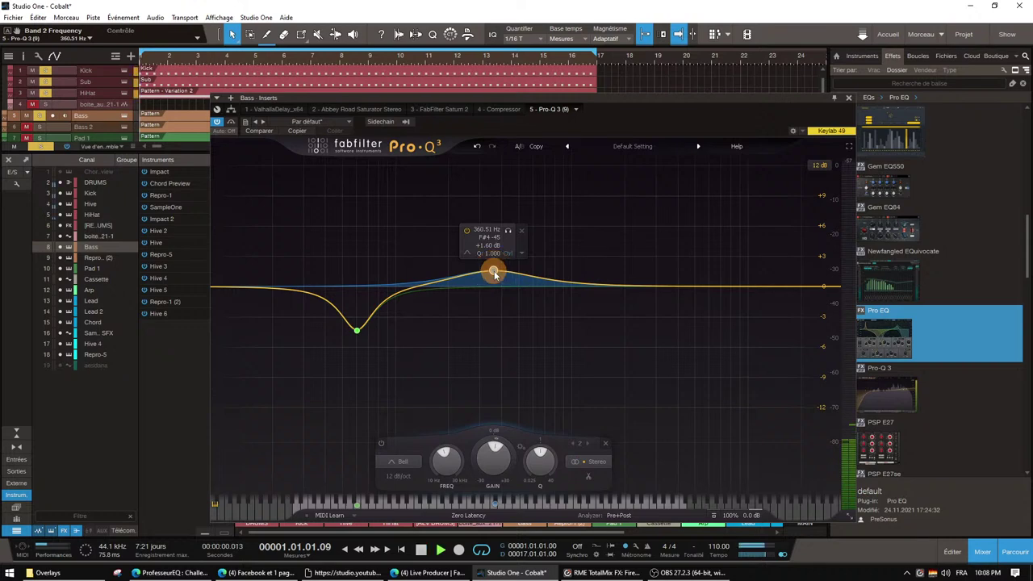
Play the song, audition Pro-Q 3's low cut band in solo on the bass, and close the plug-in window
{"action": "key", "text": "space"}
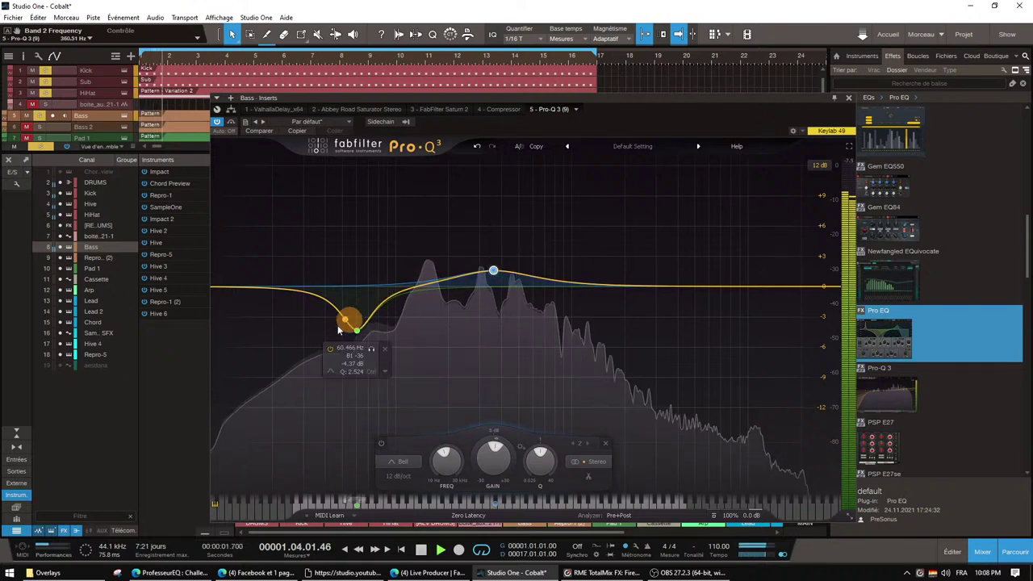
{"action": "left_click", "coordinate": [371, 349]}
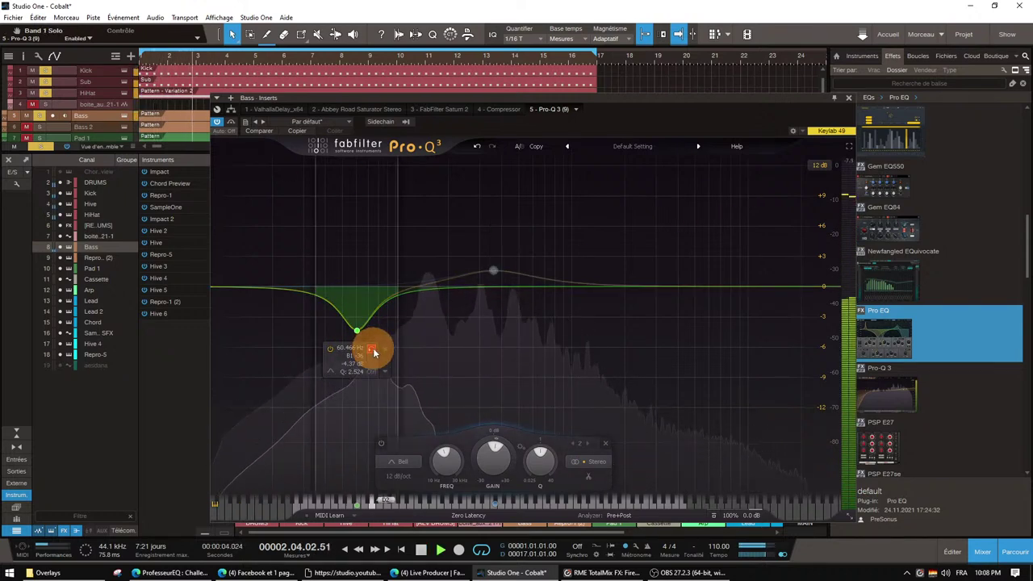
{"action": "key", "text": "space"}
{"action": "left_click", "coordinate": [850, 97]}
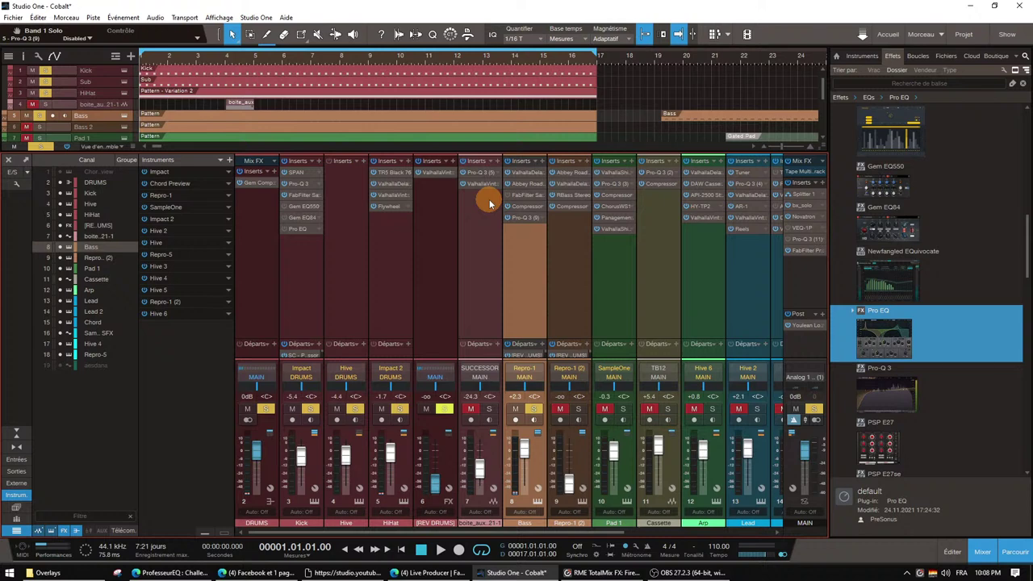
Reopen the bass Pro-Q 3, set band 1's gain to -2.40 dB and band 2's frequency to 350.52 Hz, and close it
{"action": "left_click", "coordinate": [527, 220]}
{"action": "mouse_move", "coordinate": [357, 327]}
{"action": "left_mouse_down"}
{"action": "mouse_move", "coordinate": [347, 347]}
{"action": "mouse_move", "coordinate": [359, 309]}
{"action": "left_mouse_up"}
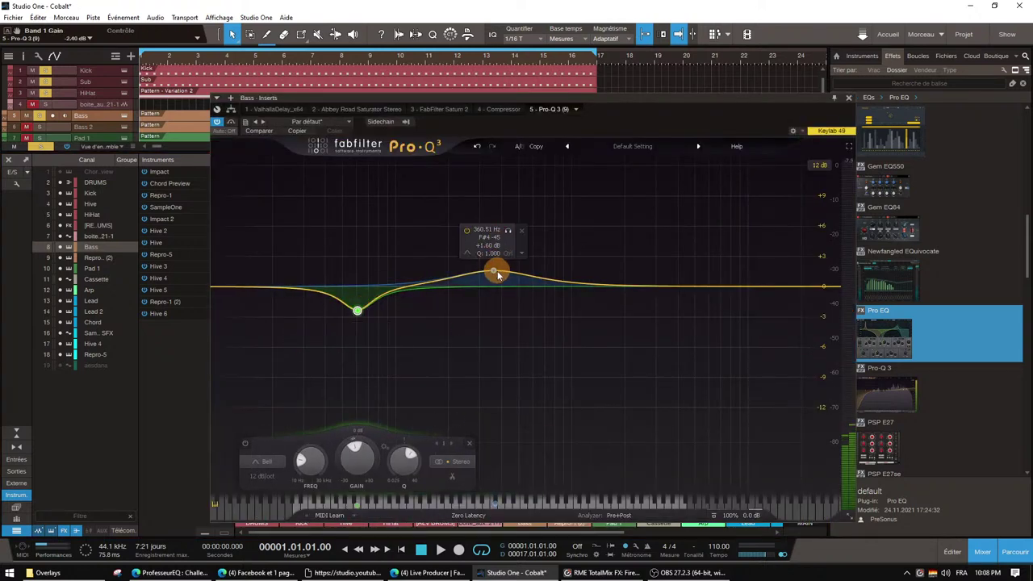
{"action": "left_click_drag", "start_coordinate": [493, 269], "coordinate": [492, 276]}
{"action": "left_click", "coordinate": [847, 98]}
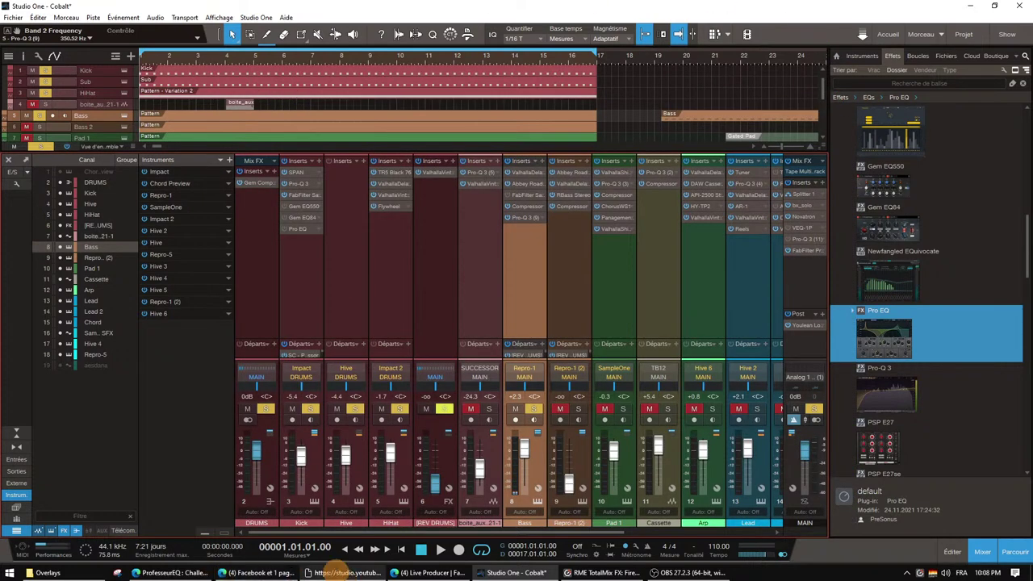
Switch to the YouTube chat and Facebook live comments to read them, and return to Studio One
{"action": "left_click", "coordinate": [345, 572]}
{"action": "left_click", "coordinate": [425, 572]}
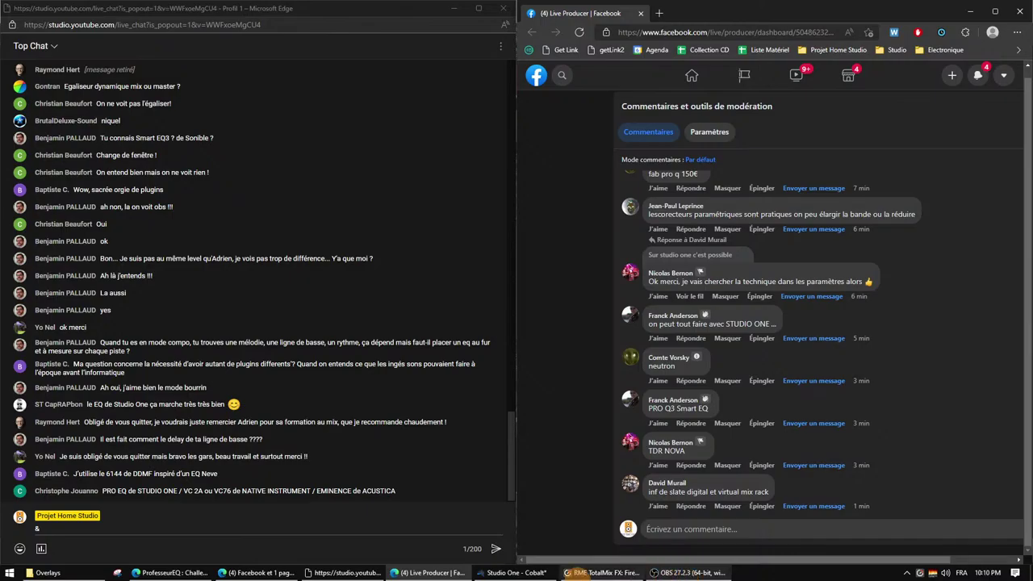
{"action": "left_click", "coordinate": [510, 572]}
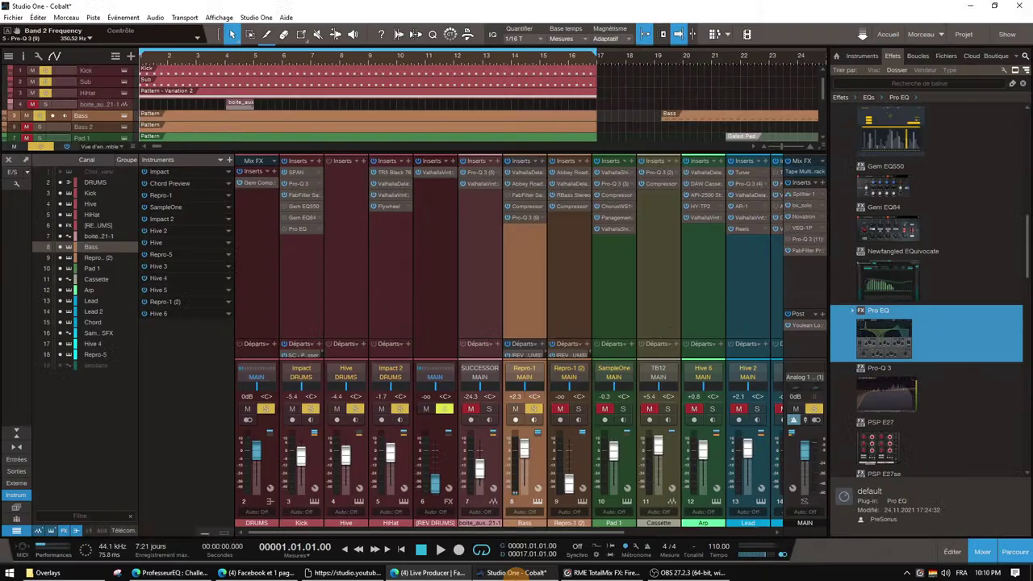
Solo only the Bass channel and listen to it with its ValhallaDelay insert open
{"action": "left_click", "coordinate": [531, 409]}
{"action": "key", "text": "space"}
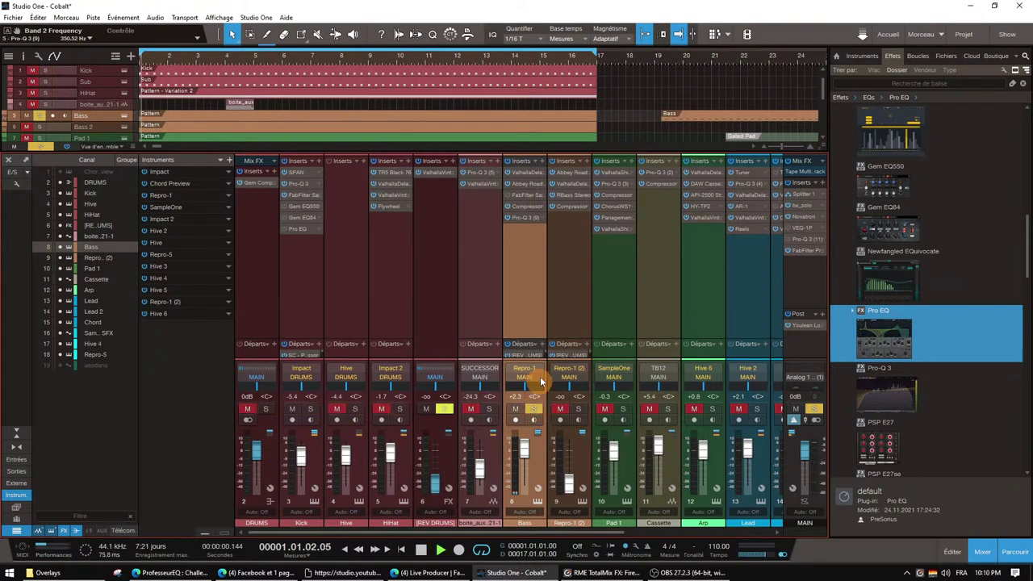
{"action": "double_click", "coordinate": [523, 172]}
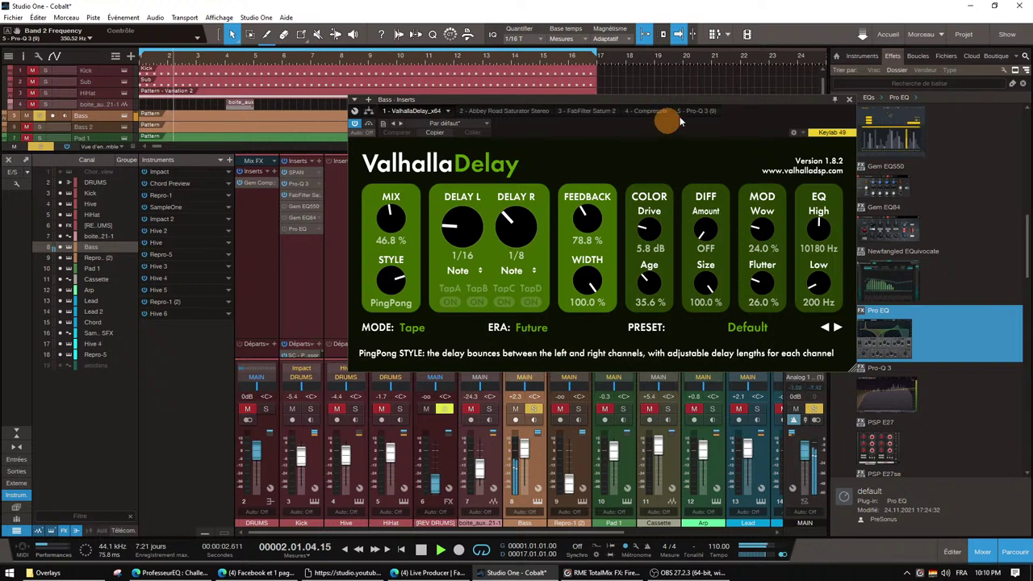
{"action": "left_click_drag", "start_coordinate": [681, 121], "coordinate": [648, 166]}
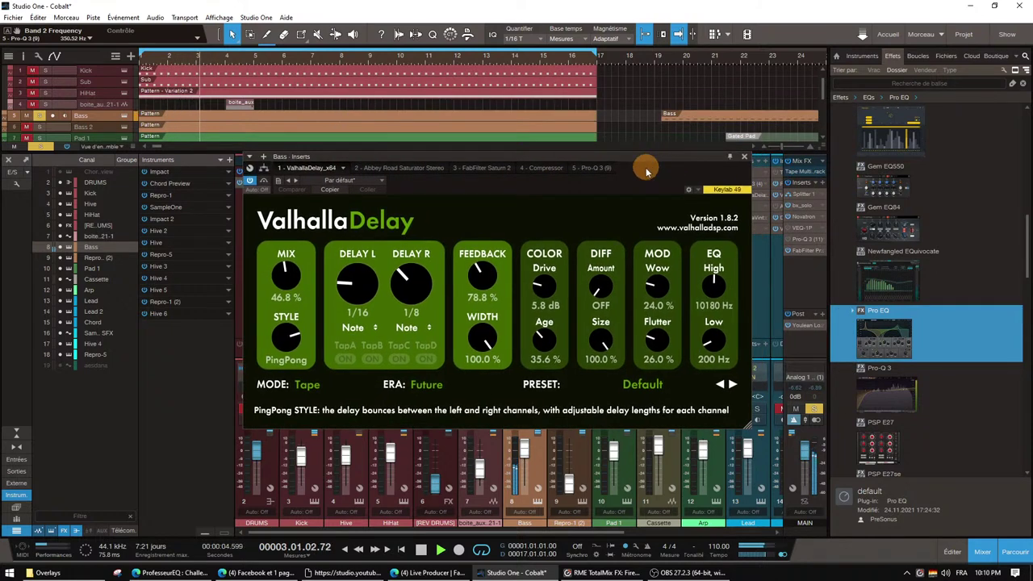
{"action": "key", "text": "space"}
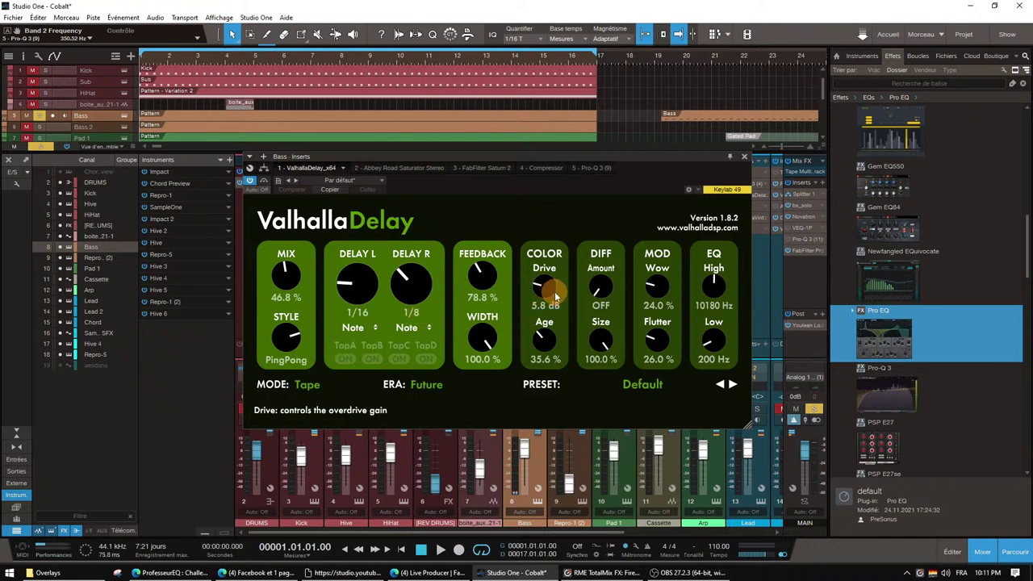
Audition ValhallaDelay at 100% mix on the bass, set Drive to 7.2 dB and Mix to 38.4%, and close the window
{"action": "left_click_drag", "start_coordinate": [253, 288], "coordinate": [408, 19]}
{"action": "mouse_move", "coordinate": [544, 295]}
{"action": "left_mouse_down"}
{"action": "mouse_move", "coordinate": [562, 199]}
{"action": "mouse_move", "coordinate": [558, 286]}
{"action": "left_mouse_up"}
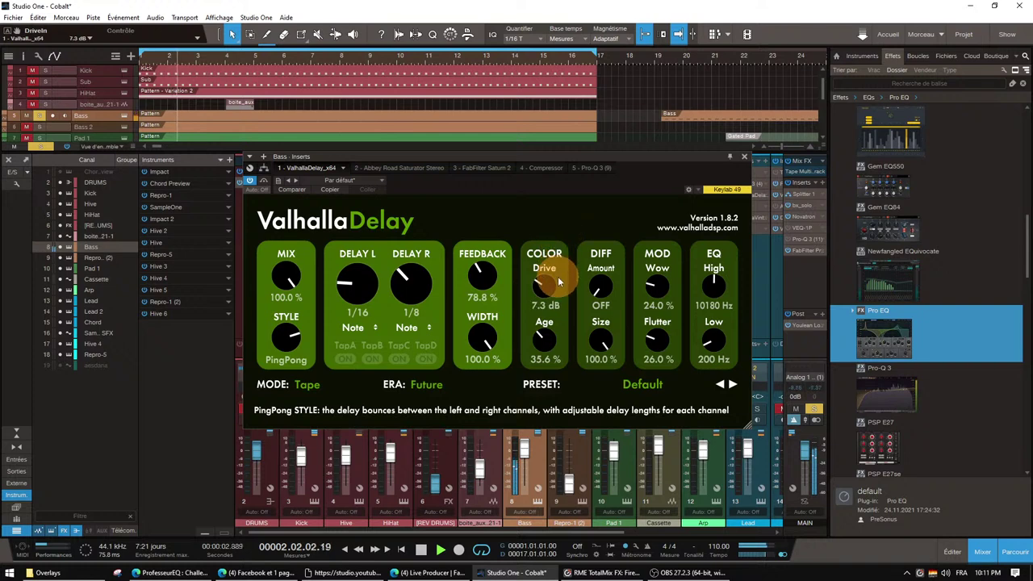
{"action": "left_click_drag", "start_coordinate": [286, 278], "coordinate": [287, 355]}
{"action": "key", "text": "space"}
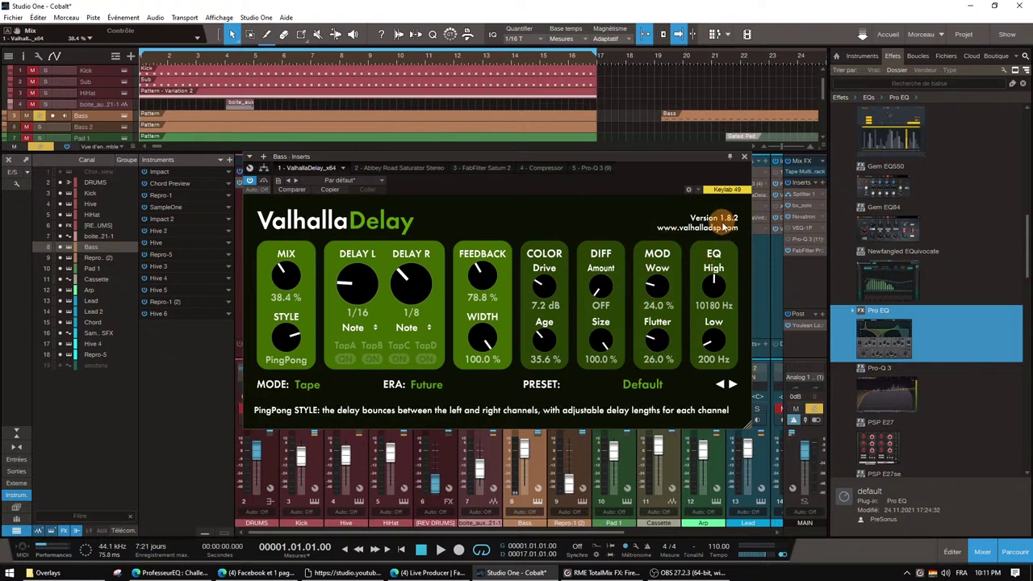
{"action": "left_click", "coordinate": [742, 157]}
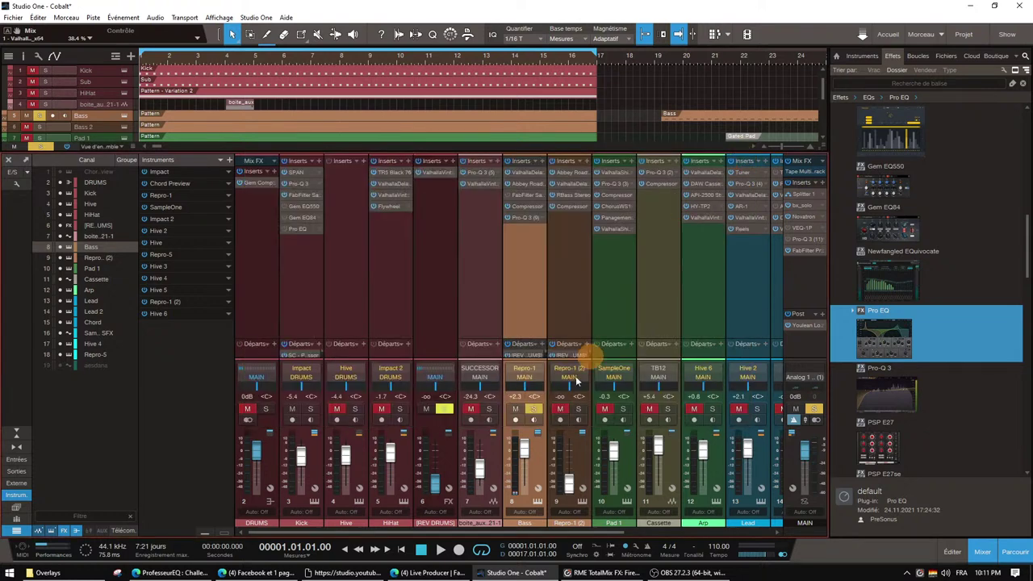
Check the Facebook live dashboard in the browser and bring up the separate live comment windows
{"action": "left_click", "coordinate": [263, 573]}
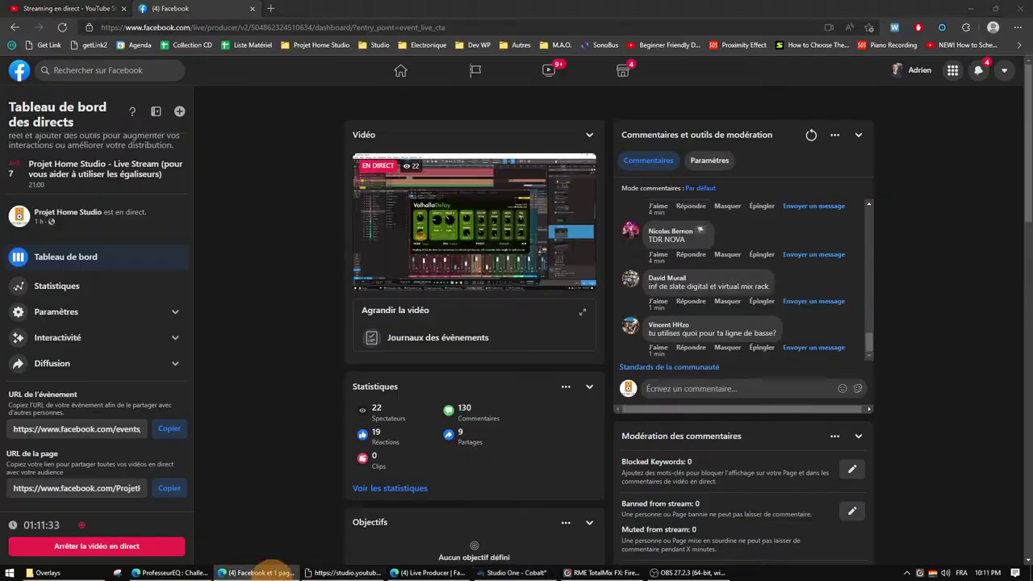
{"action": "left_click", "coordinate": [263, 574]}
{"action": "left_click", "coordinate": [427, 573]}
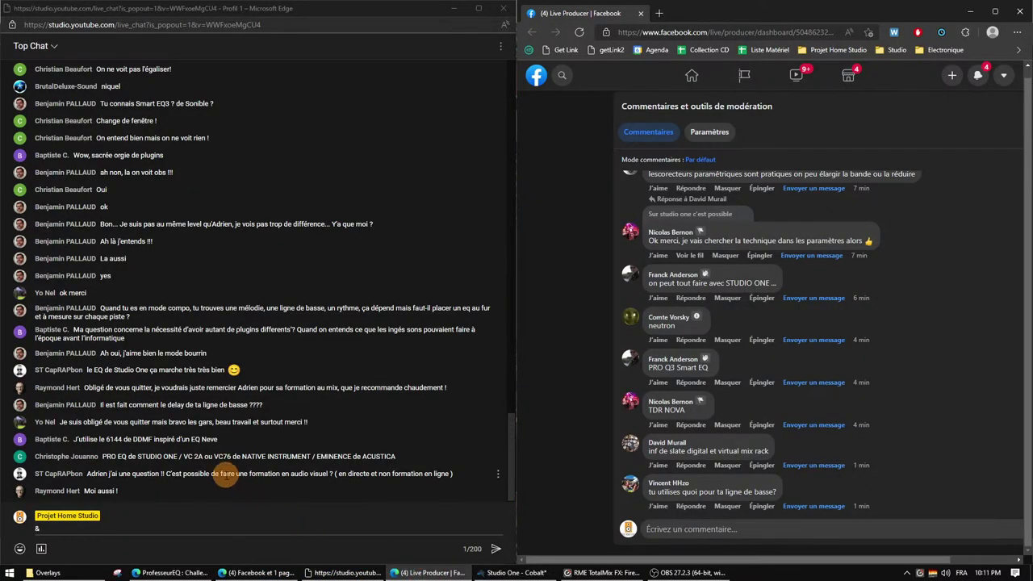
In the YouTube live chat, highlight the question about audiovisual training and the word "DDMF" in the 6144 EQ comment
{"action": "left_click_drag", "start_coordinate": [212, 474], "coordinate": [452, 458]}
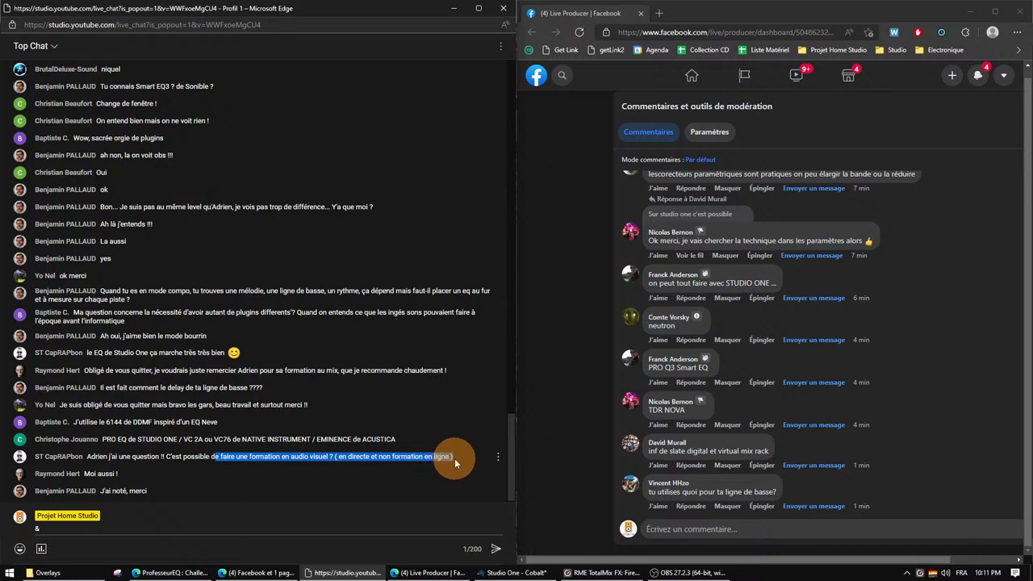
{"action": "left_click", "coordinate": [454, 462]}
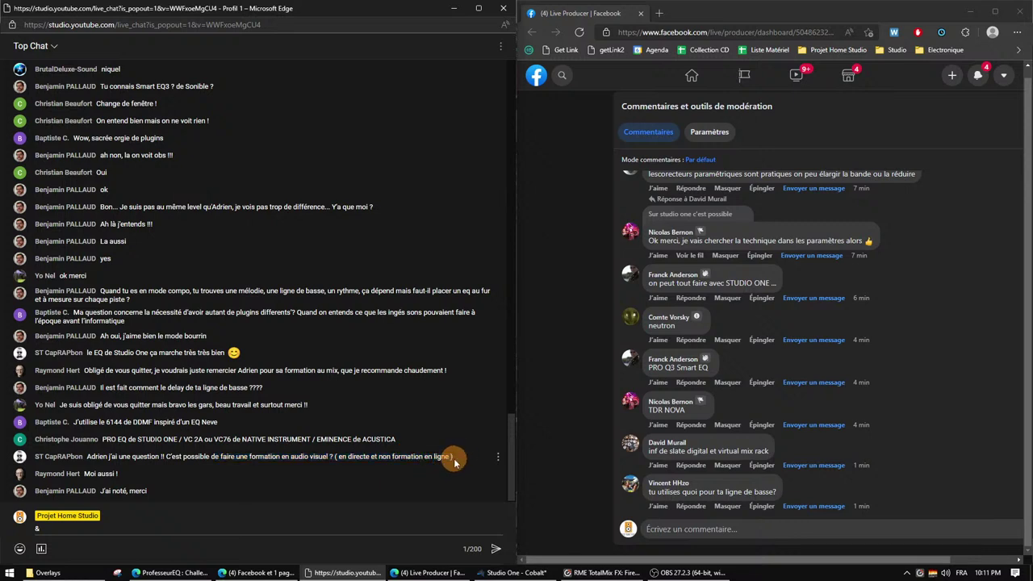
{"action": "left_click_drag", "start_coordinate": [453, 458], "coordinate": [410, 466]}
{"action": "left_click", "coordinate": [409, 466]}
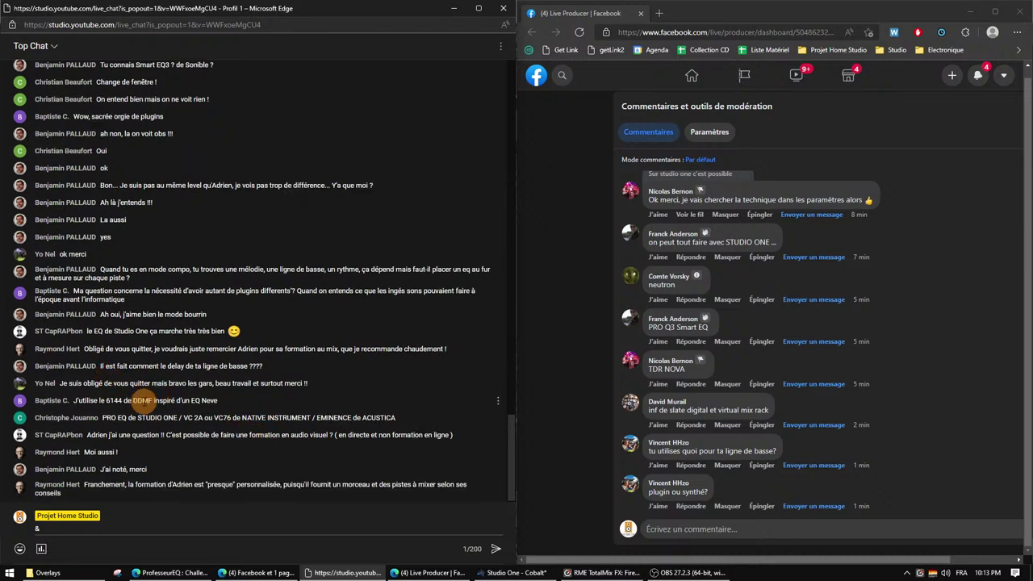
{"action": "double_click", "coordinate": [142, 400]}
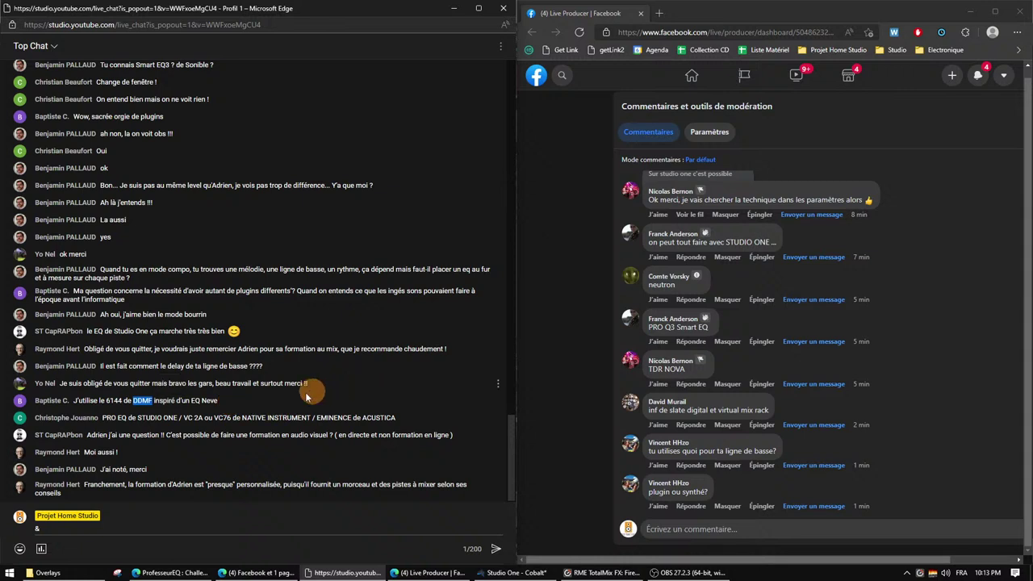
In the Facebook live comments, highlight the words "Smart EQ" in the PRO Q3 comment and clear the highlight
{"action": "left_click", "coordinate": [173, 380]}
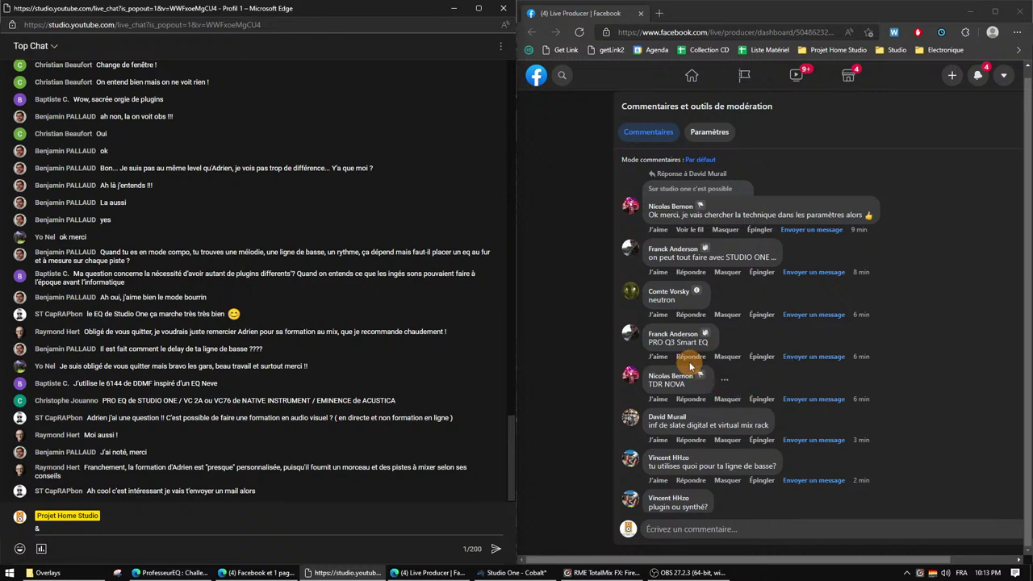
{"action": "left_click_drag", "start_coordinate": [676, 342], "coordinate": [708, 342]}
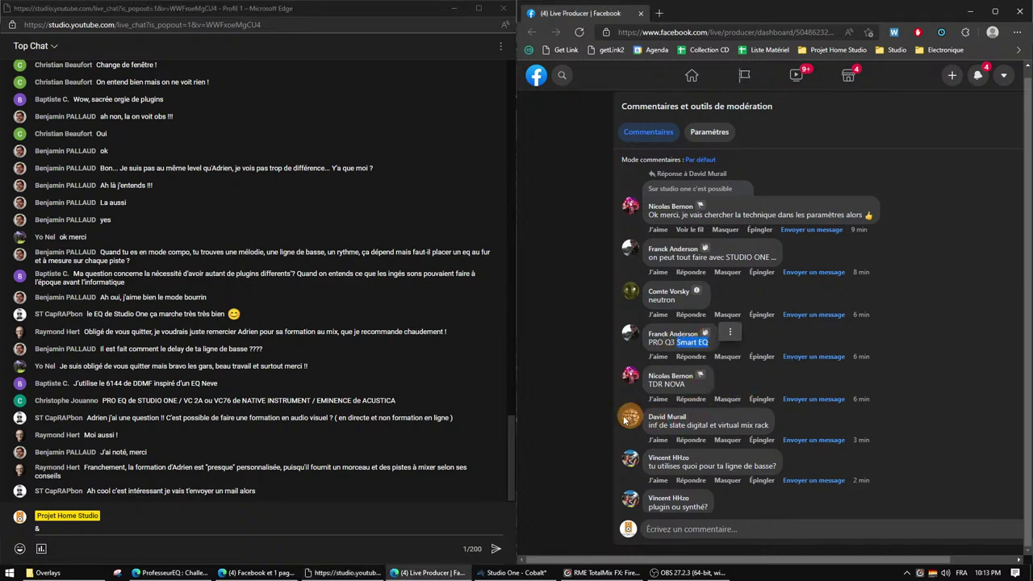
{"action": "left_click", "coordinate": [577, 423]}
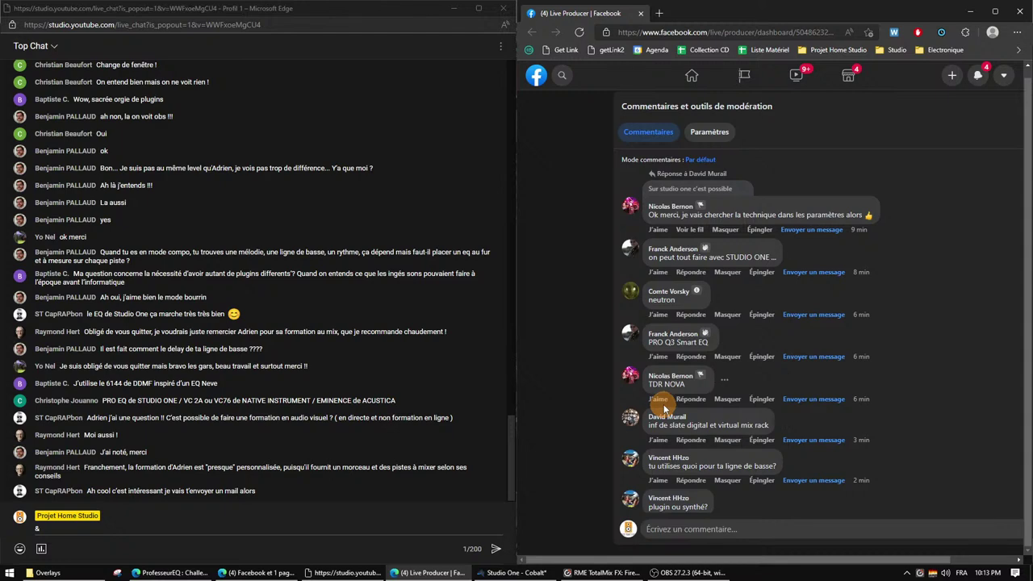
Switch to Studio One, search the effects for "nova" and add TDR Nova to the end of the MAIN channel's inserts
{"action": "left_click", "coordinate": [597, 572]}
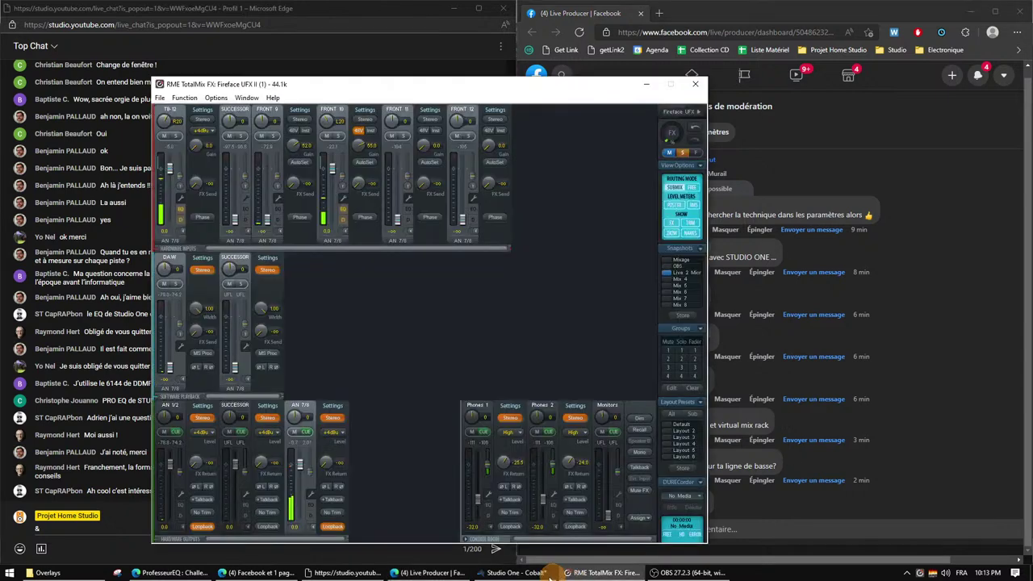
{"action": "left_click", "coordinate": [516, 572]}
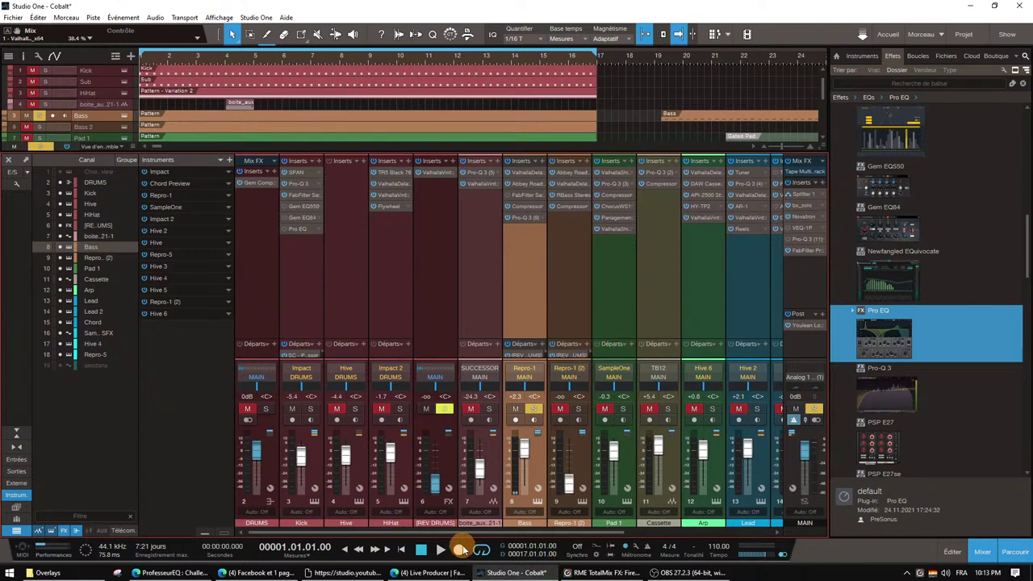
{"action": "left_click_drag", "start_coordinate": [470, 534], "coordinate": [657, 534]}
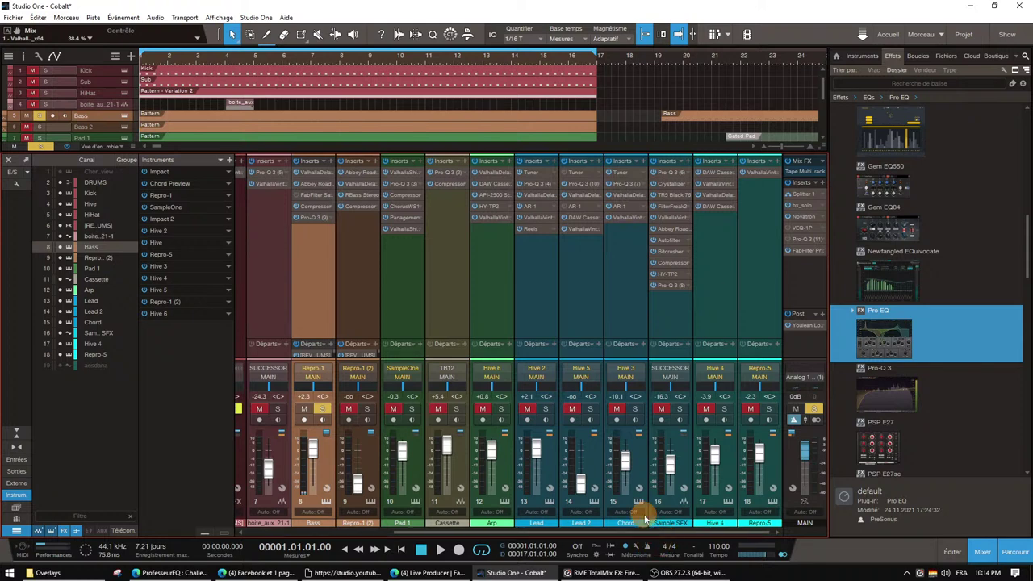
{"action": "left_click", "coordinate": [958, 82]}
{"action": "type", "text": "novaz"}
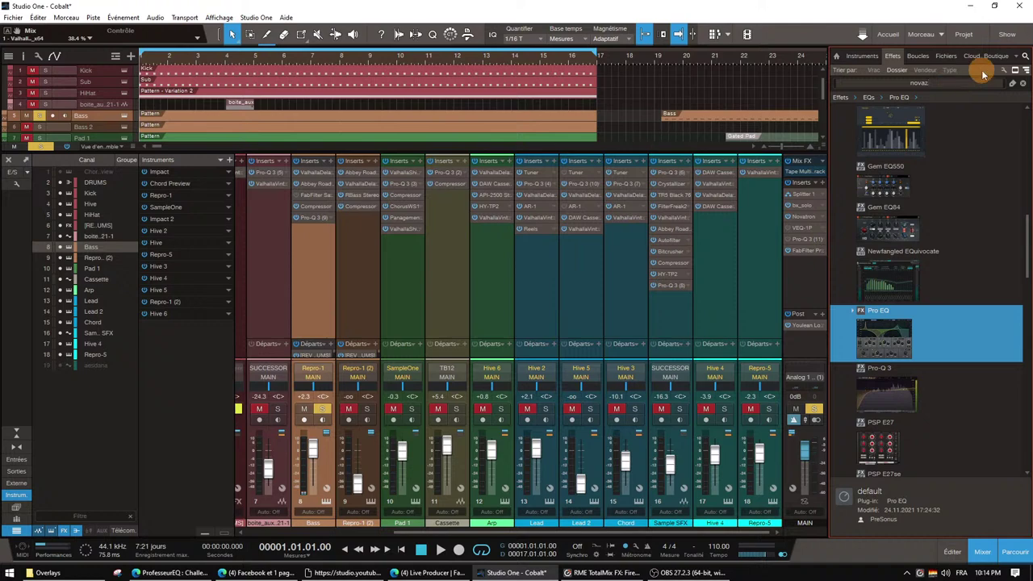
{"action": "key", "text": "BackSpace"}
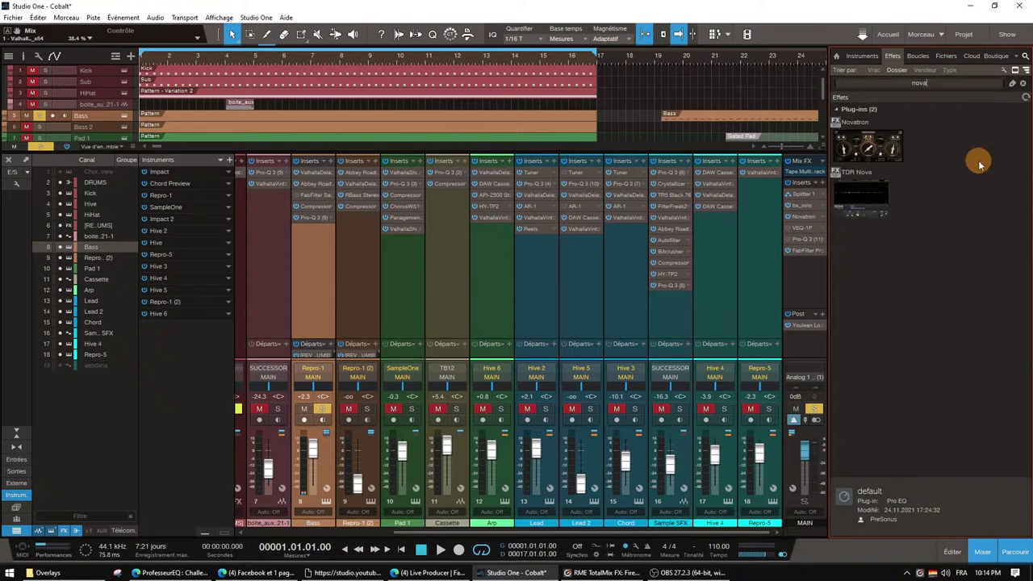
{"action": "left_click_drag", "start_coordinate": [905, 173], "coordinate": [793, 284]}
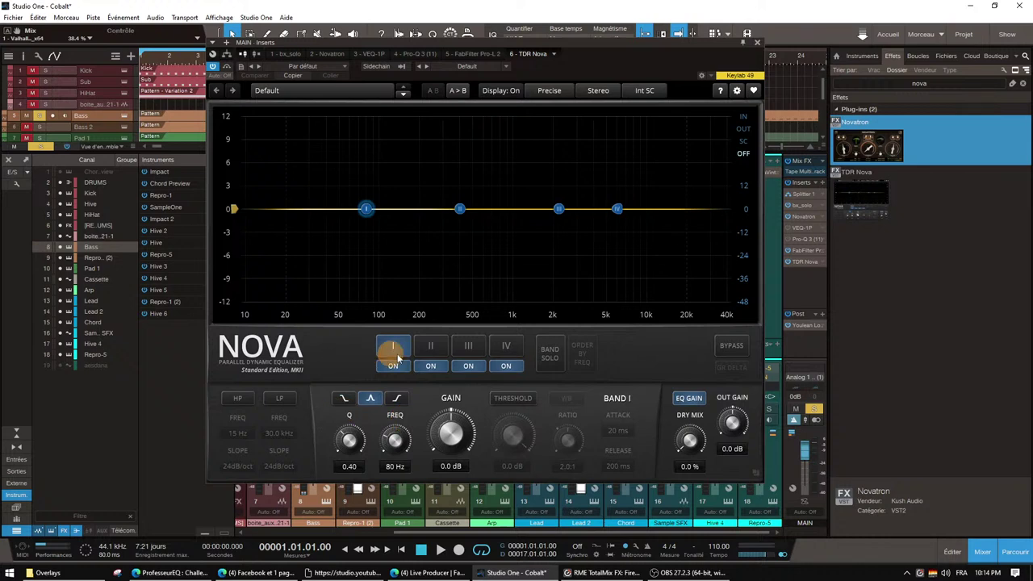
Look through the settings of TDR Nova's bands I, II and III
{"action": "left_click", "coordinate": [430, 345]}
{"action": "left_click", "coordinate": [468, 347]}
{"action": "left_click", "coordinate": [430, 345]}
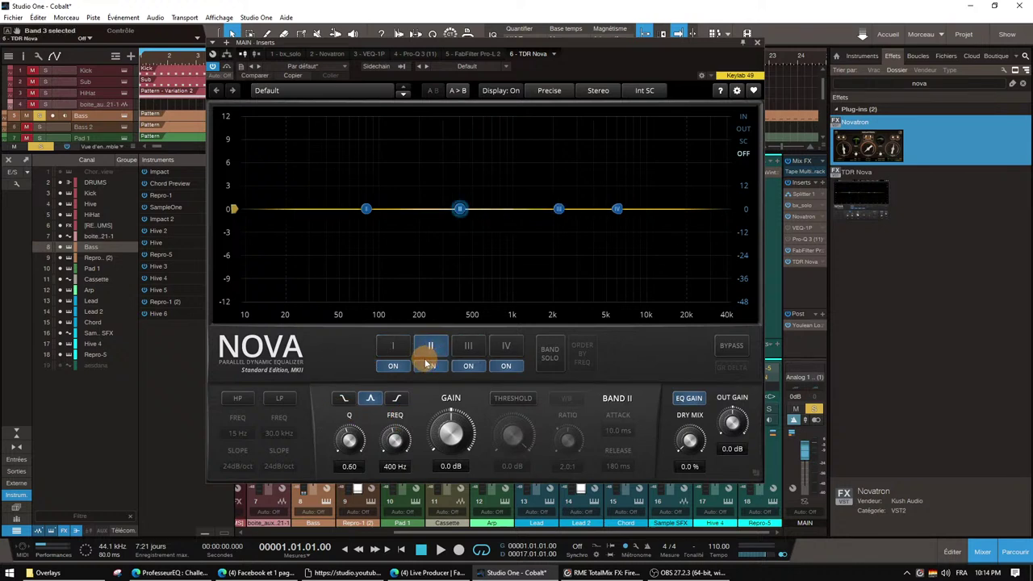
{"action": "left_click", "coordinate": [396, 345]}
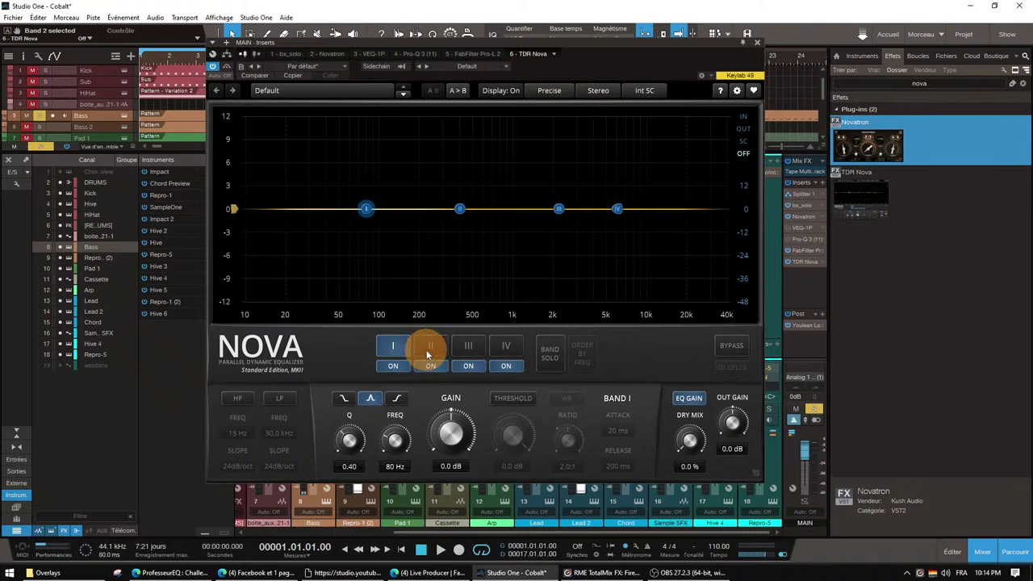
{"action": "left_click", "coordinate": [468, 347]}
{"action": "left_click", "coordinate": [430, 345]}
{"action": "left_click", "coordinate": [396, 345]}
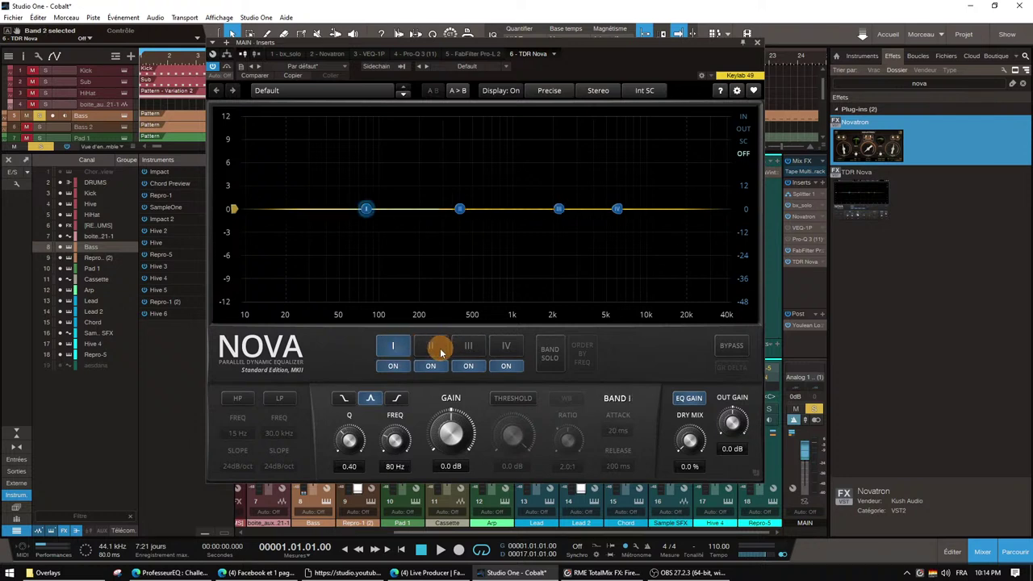
Boost TDR Nova's band II by 2.4 dB at 426 Hz and close the plug-in window
{"action": "left_click", "coordinate": [430, 347]}
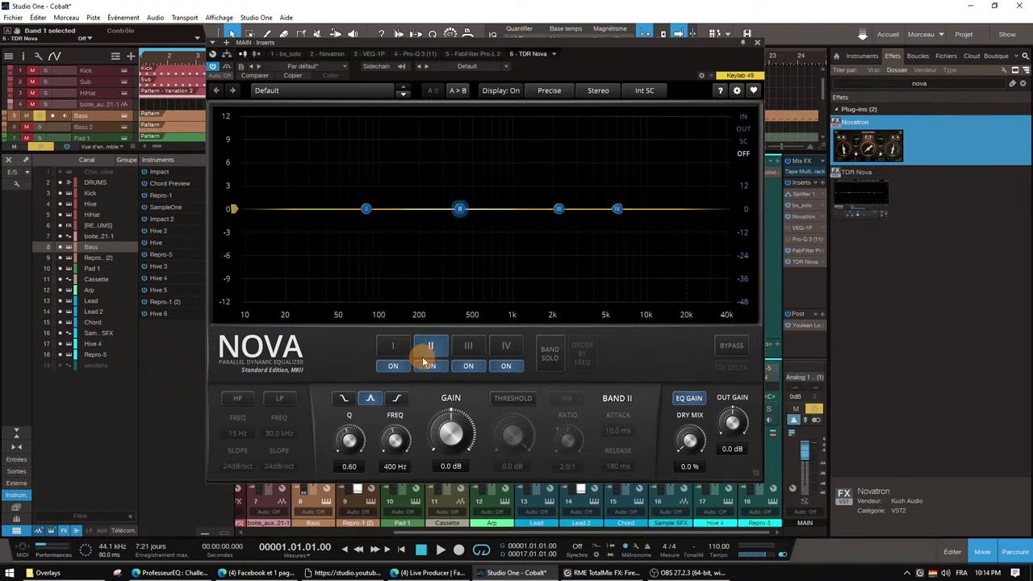
{"action": "left_click", "coordinate": [431, 366]}
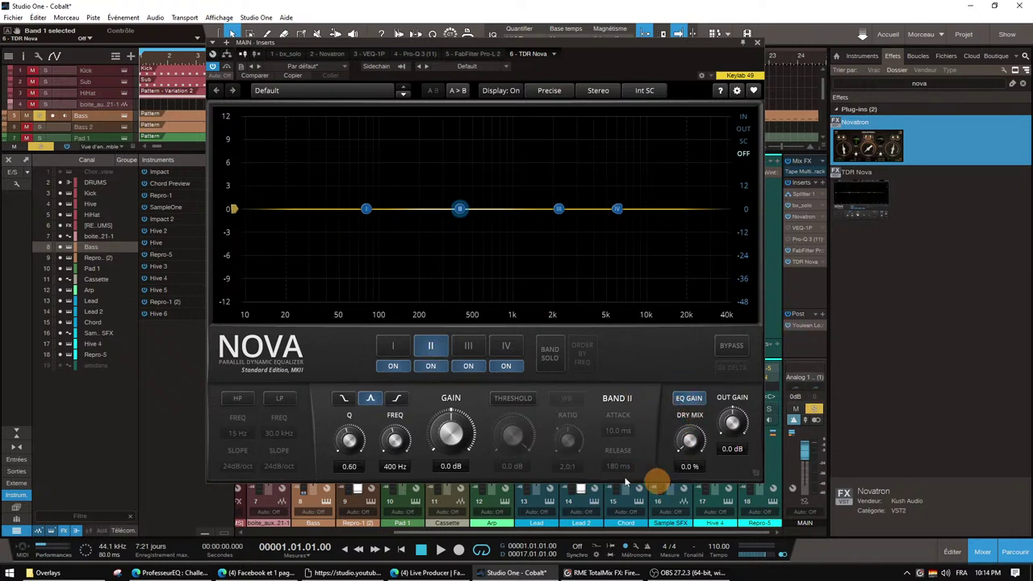
{"action": "mouse_move", "coordinate": [459, 209]}
{"action": "left_mouse_down"}
{"action": "mouse_move", "coordinate": [463, 175]}
{"action": "mouse_move", "coordinate": [463, 191]}
{"action": "left_mouse_up"}
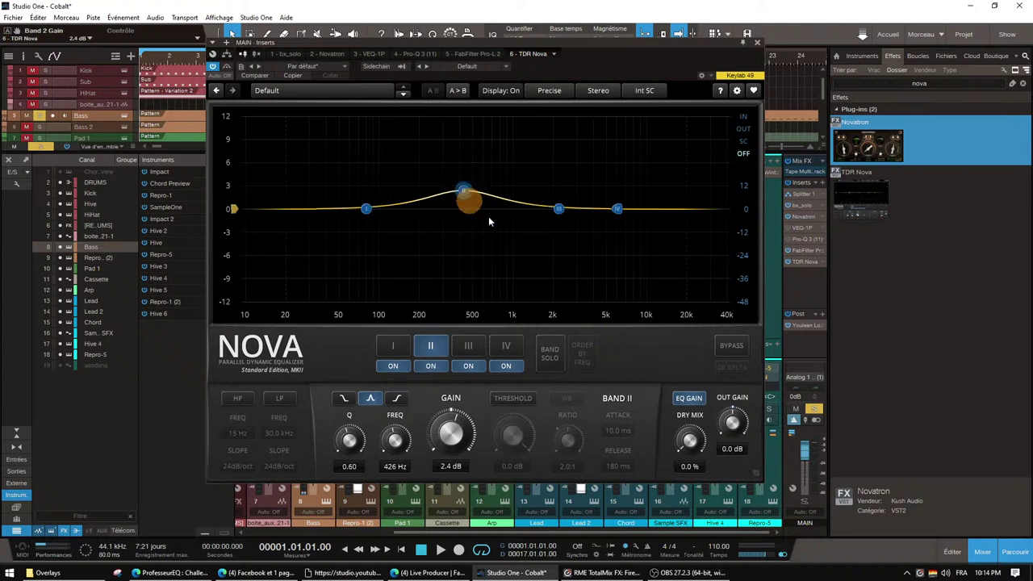
{"action": "left_click", "coordinate": [757, 43]}
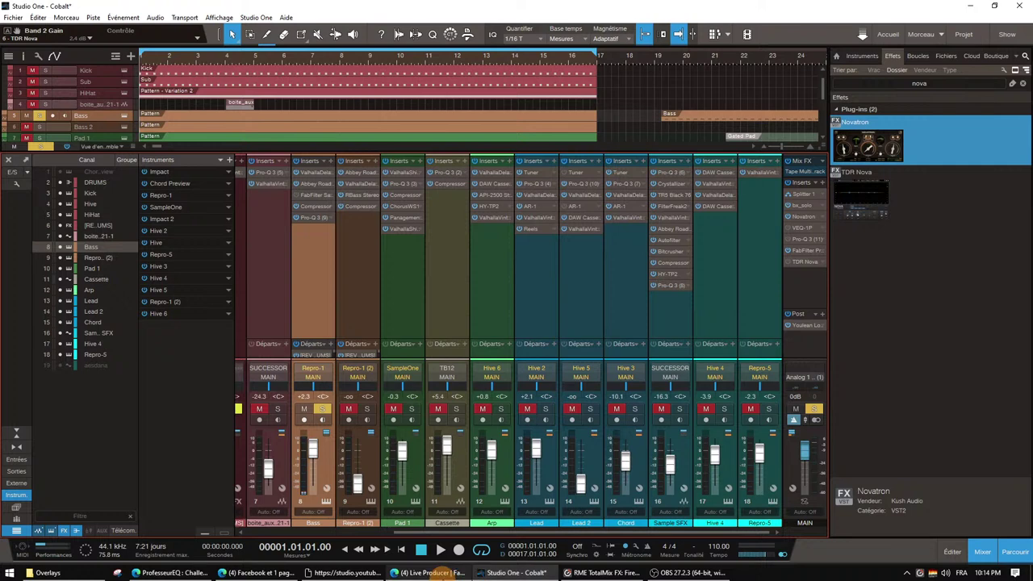
Switch to the Facebook and YouTube live comment windows and read the latest comments, including the "plugin ou synthé?" question
{"action": "left_click", "coordinate": [431, 572]}
{"action": "left_click", "coordinate": [336, 572]}
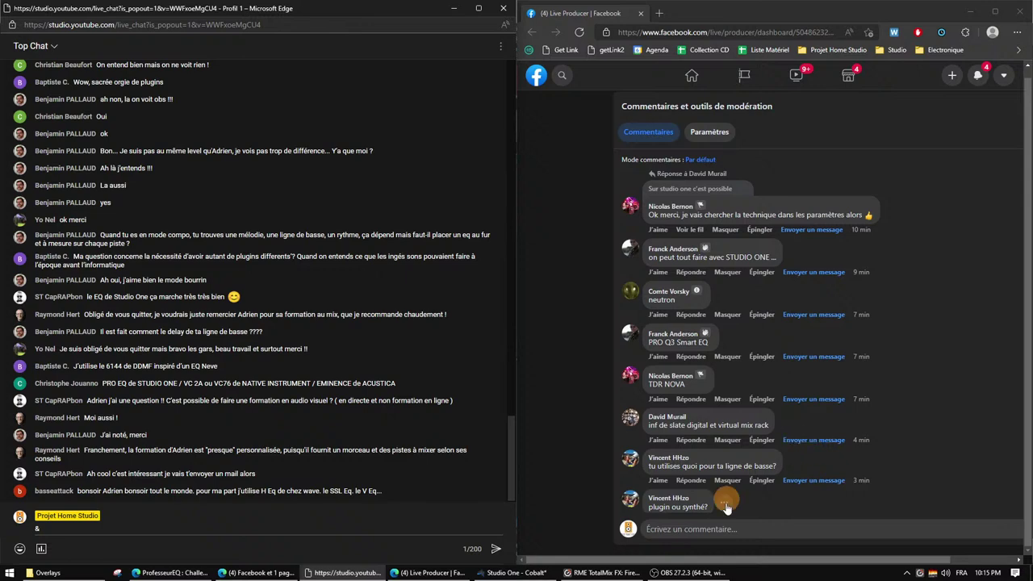
{"action": "scroll", "coordinate": [739, 460], "scroll_direction": "up", "scroll_amount": 3}
{"action": "scroll", "coordinate": [739, 460], "scroll_direction": "up", "scroll_amount": 2}
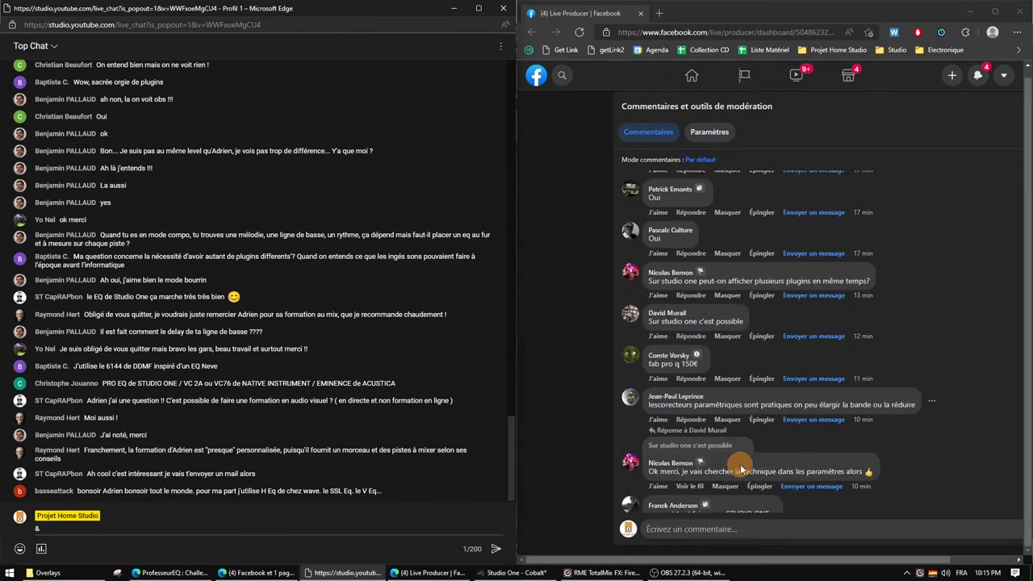
{"action": "scroll", "coordinate": [680, 422], "scroll_direction": "down", "scroll_amount": 5}
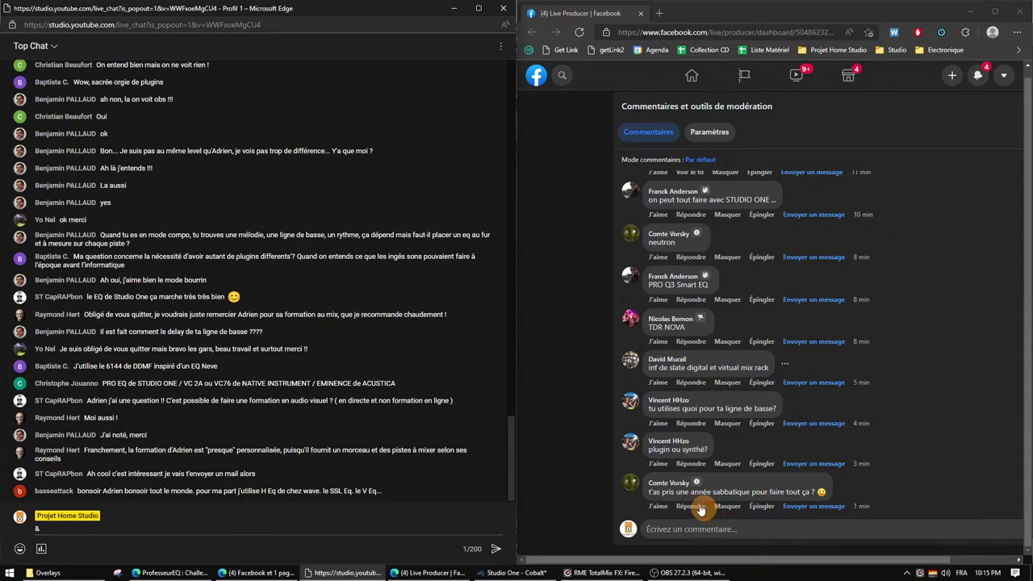
{"action": "left_click", "coordinate": [660, 452]}
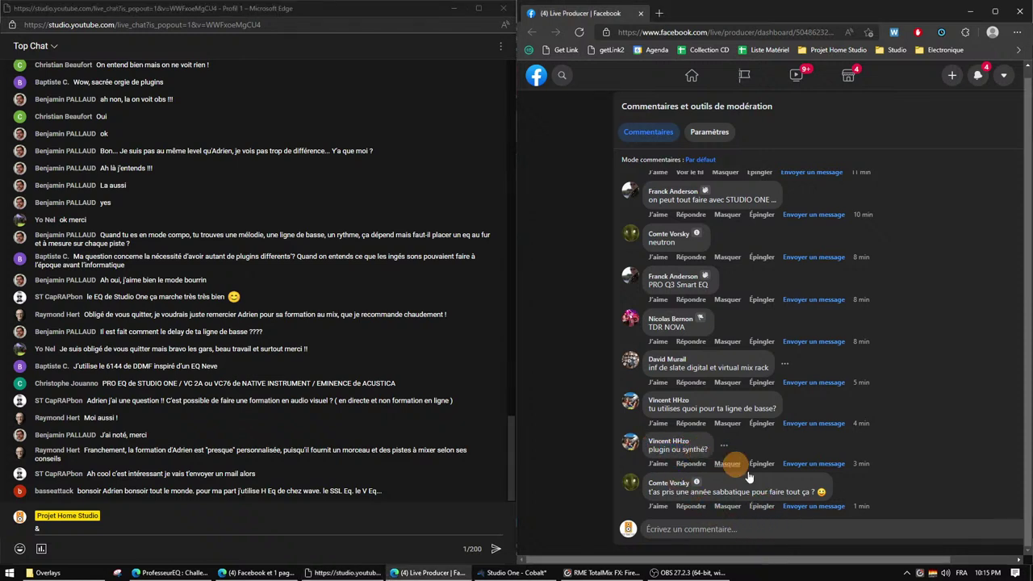
{"action": "left_click", "coordinate": [793, 522]}
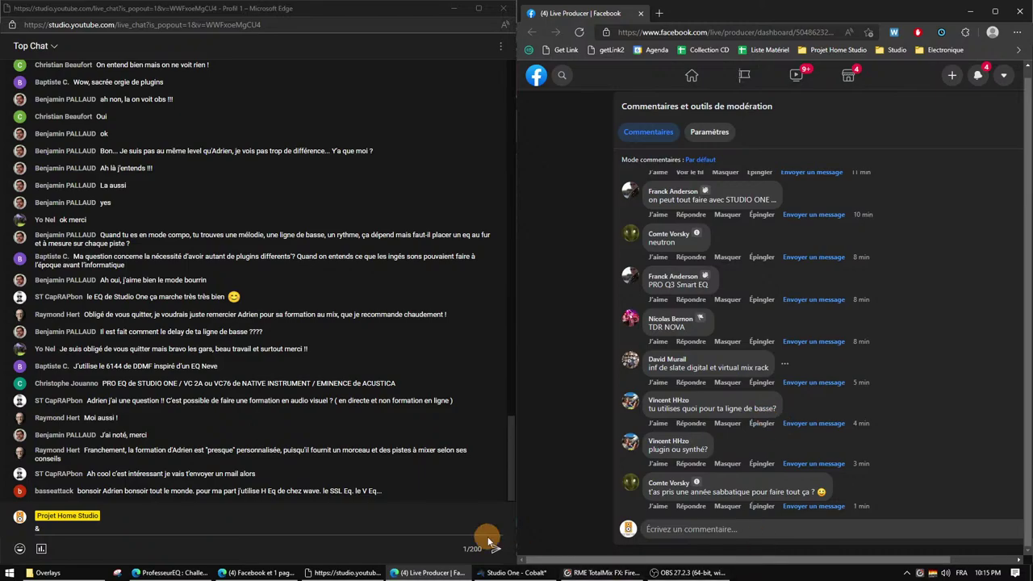
Return to Studio One, open the Bass channel's Repro-1 synth and position its window so the filter controls are accessible
{"action": "left_click", "coordinate": [523, 572]}
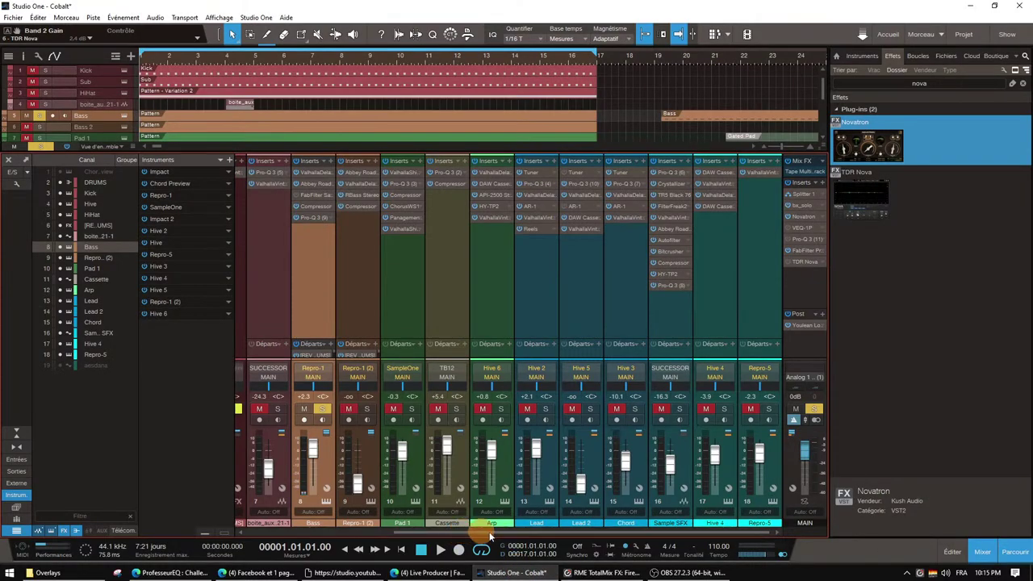
{"action": "mouse_move", "coordinate": [387, 532]}
{"action": "left_mouse_down"}
{"action": "mouse_move", "coordinate": [439, 533]}
{"action": "mouse_move", "coordinate": [398, 540]}
{"action": "left_mouse_up"}
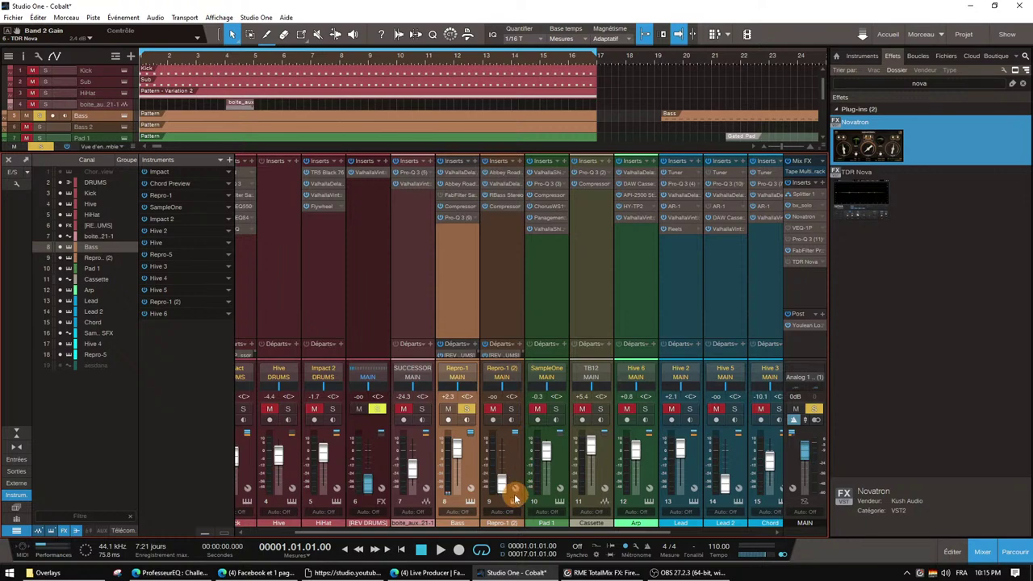
{"action": "left_click", "coordinate": [472, 502]}
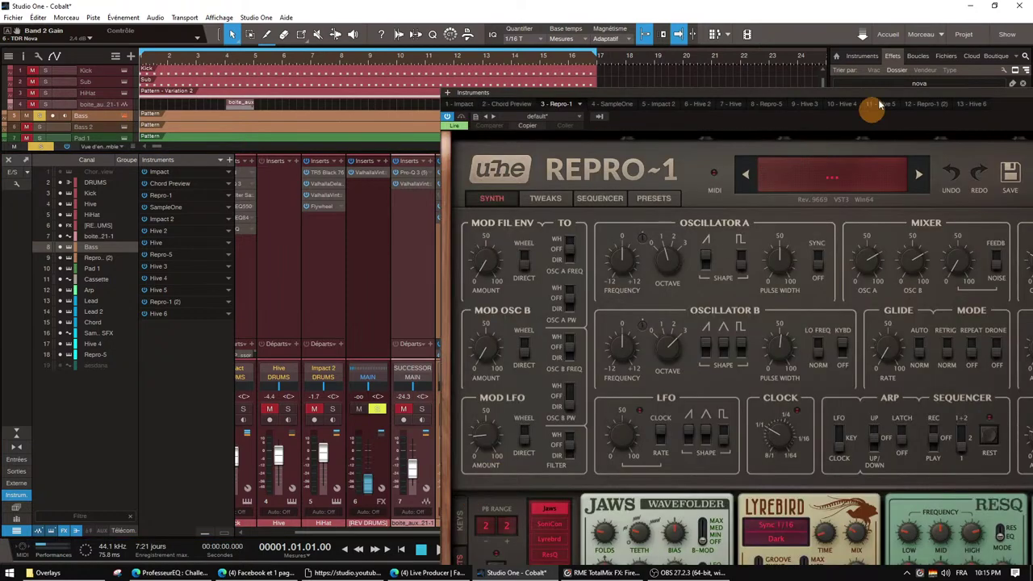
{"action": "left_click_drag", "start_coordinate": [869, 108], "coordinate": [617, 69]}
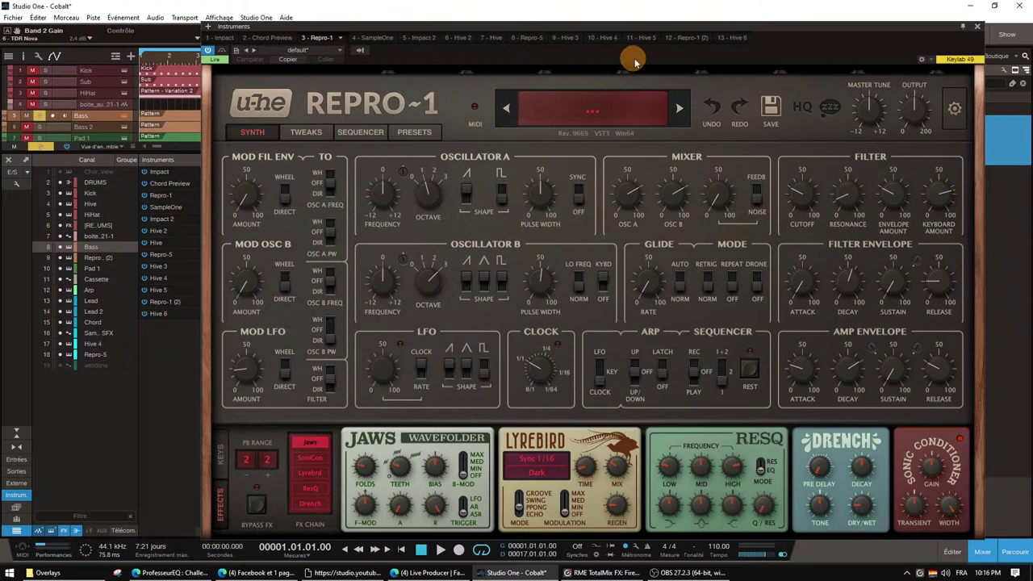
{"action": "left_click_drag", "start_coordinate": [622, 28], "coordinate": [476, 458]}
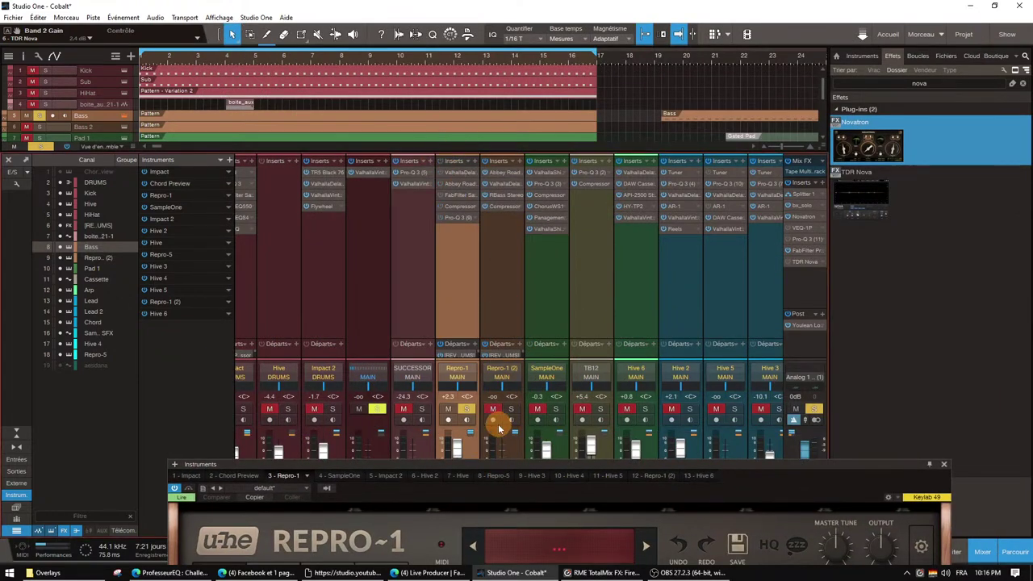
{"action": "left_click_drag", "start_coordinate": [687, 496], "coordinate": [795, 87]}
Vary Repro-1's filter cutoff and set the filter envelope amount to 44 while listening to the bass
{"action": "left_click_drag", "start_coordinate": [798, 221], "coordinate": [795, 288]}
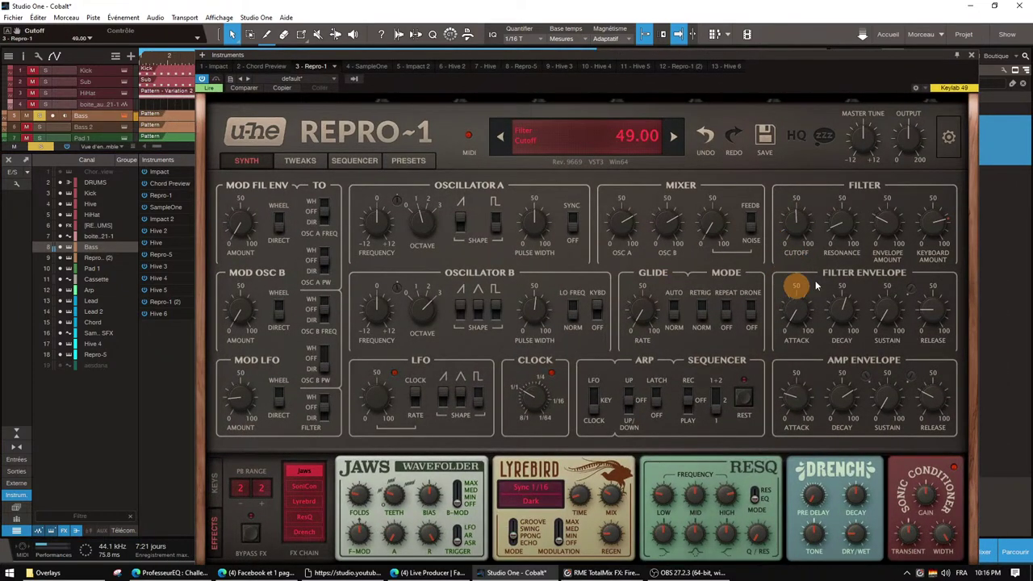
{"action": "left_click_drag", "start_coordinate": [887, 224], "coordinate": [887, 258]}
{"action": "left_click_drag", "start_coordinate": [797, 218], "coordinate": [796, 230]}
{"action": "left_click_drag", "start_coordinate": [879, 230], "coordinate": [909, 156]}
{"action": "left_click_drag", "start_coordinate": [829, 90], "coordinate": [820, 60]}
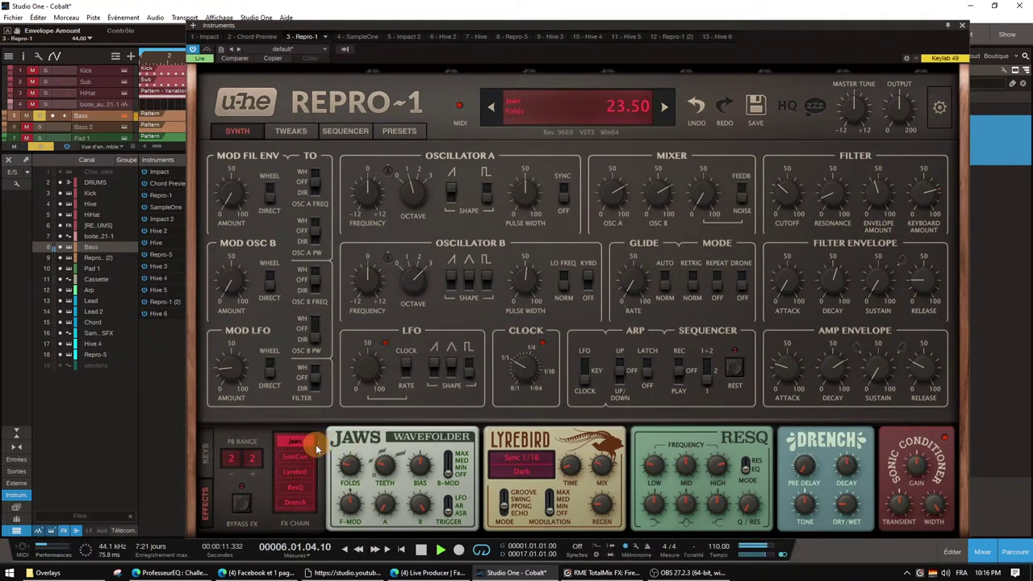
Compare the bass with Repro-1's Jaws effect off and on, and check the Bass channel's ValhallaDelay insert
{"action": "left_click", "coordinate": [295, 442]}
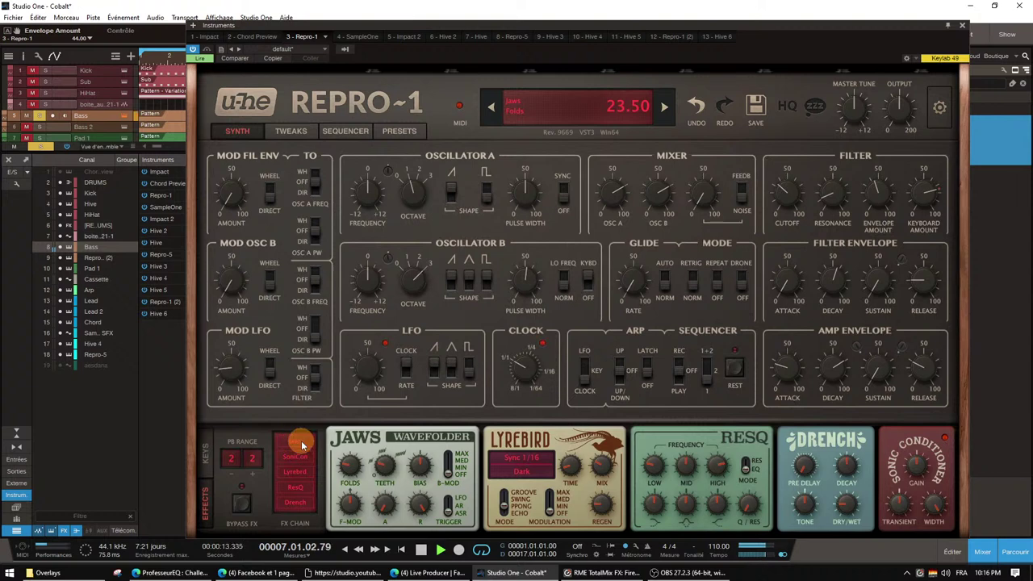
{"action": "left_click", "coordinate": [286, 442]}
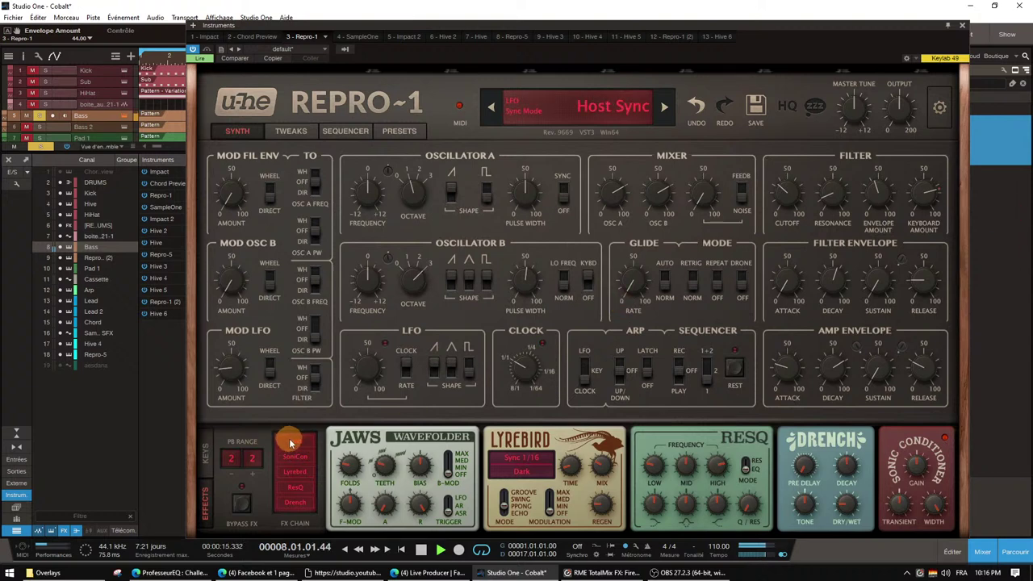
{"action": "left_click", "coordinate": [296, 442]}
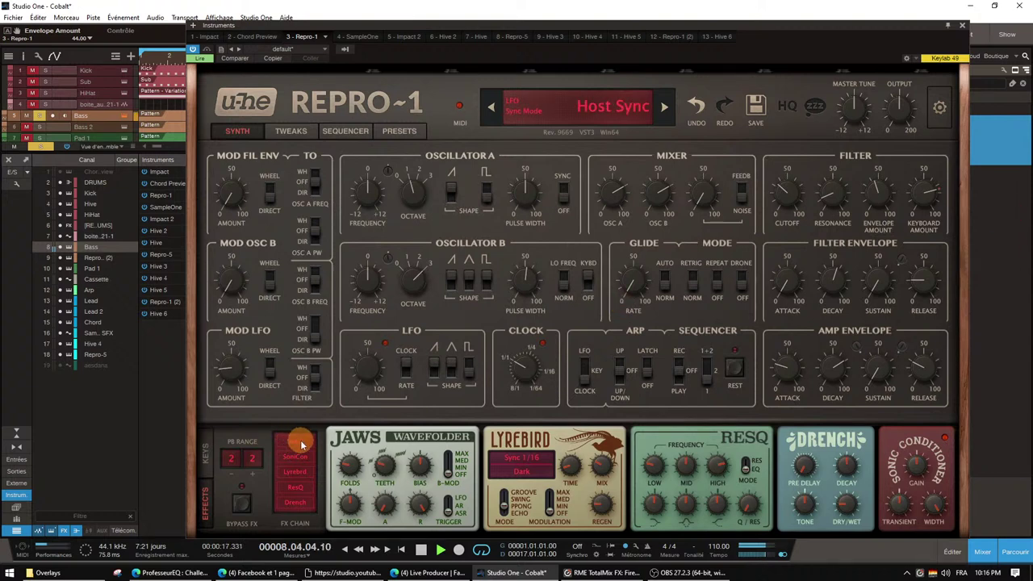
{"action": "left_click", "coordinate": [960, 24]}
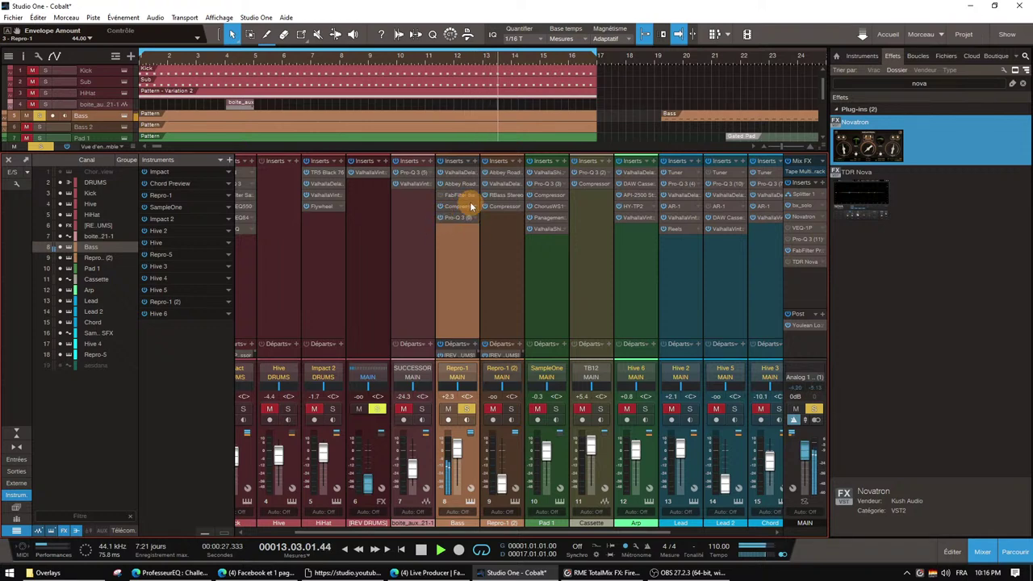
{"action": "left_click", "coordinate": [465, 174]}
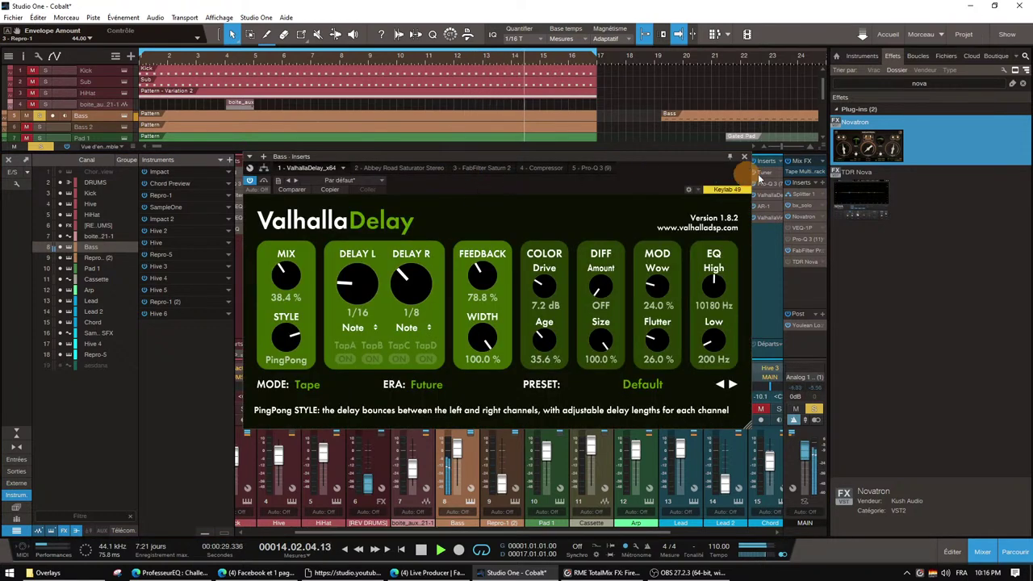
{"action": "left_click", "coordinate": [743, 156]}
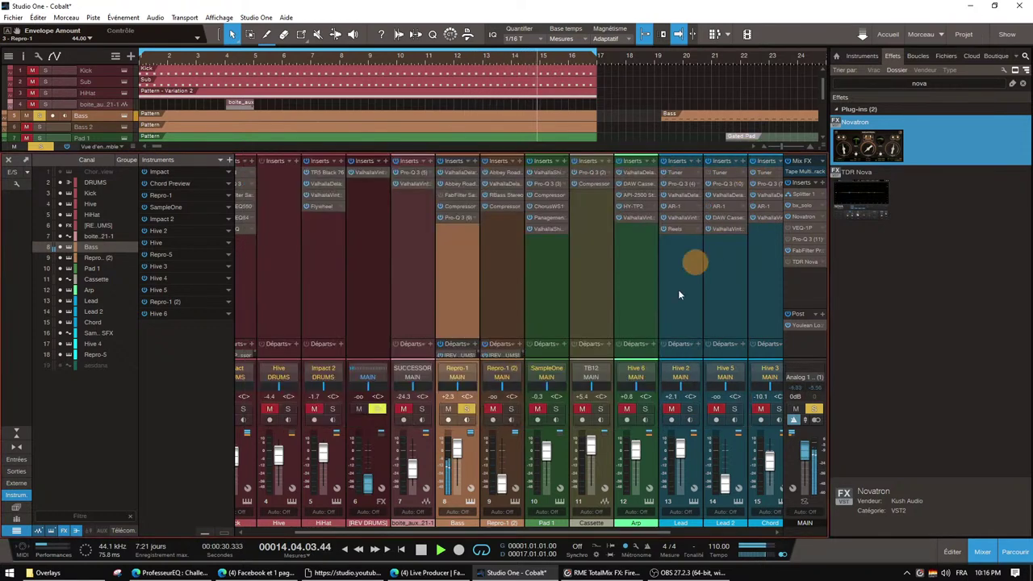
Reopen the Bass channel's Repro-1, vary its filter cutoff and resonance, and lower the filter envelope amount to 29.50
{"action": "left_click", "coordinate": [470, 501]}
{"action": "left_click_drag", "start_coordinate": [779, 198], "coordinate": [780, 214]}
{"action": "scroll", "coordinate": [783, 205], "scroll_direction": "down", "scroll_amount": 3}
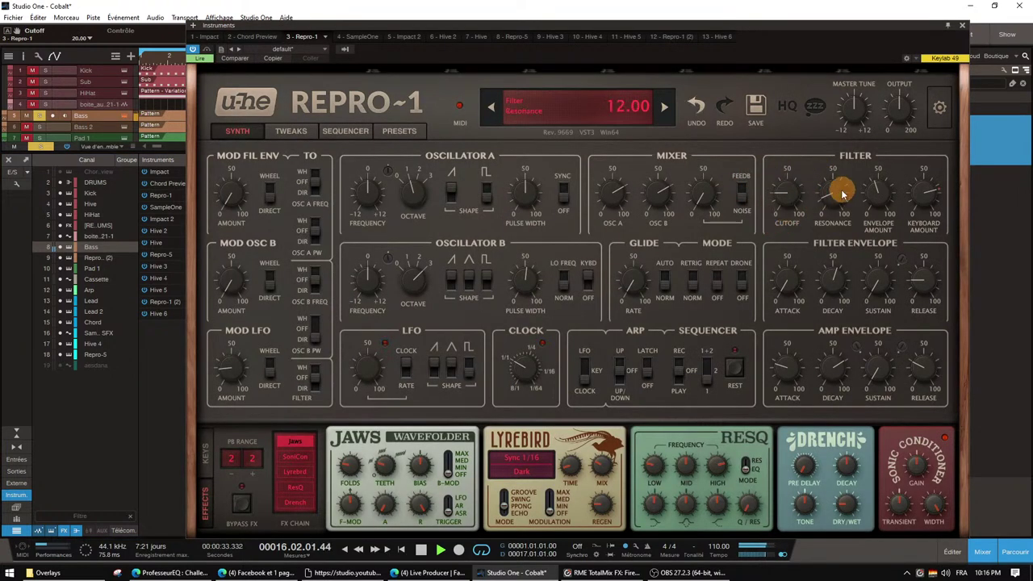
{"action": "scroll", "coordinate": [883, 166], "scroll_direction": "up", "scroll_amount": 5}
{"action": "left_click_drag", "start_coordinate": [882, 167], "coordinate": [881, 190]}
Switch to the Facebook and YouTube live comment windows and read the newest comments about synths and plug-ins
{"action": "left_click", "coordinate": [452, 572]}
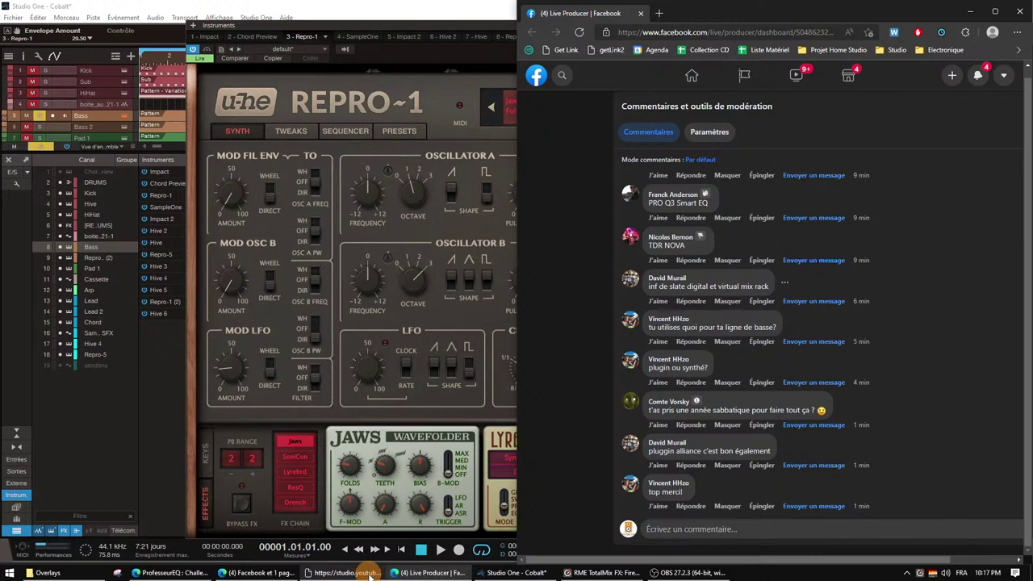
{"action": "mouse_move", "coordinate": [367, 571]}
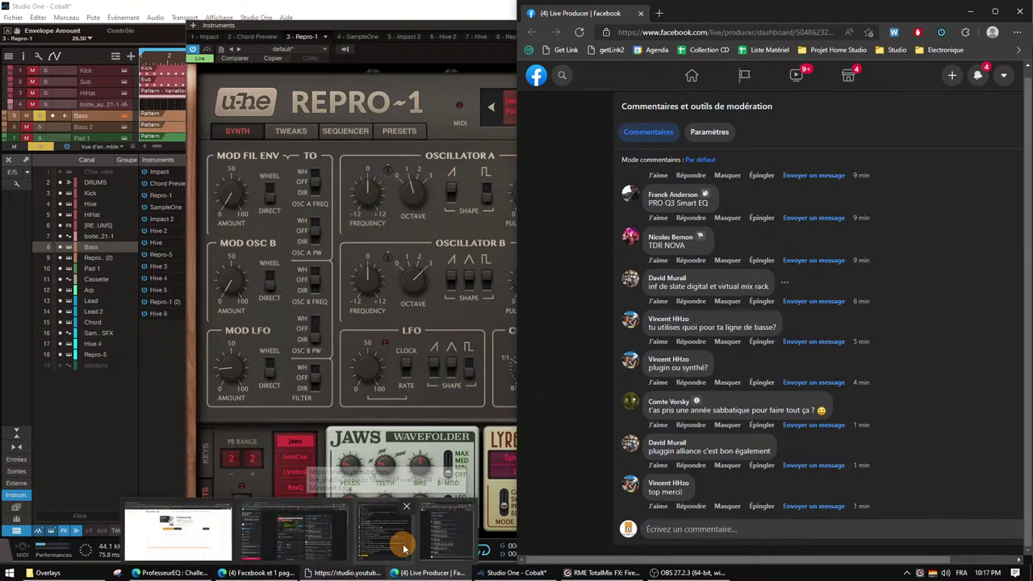
{"action": "mouse_move", "coordinate": [406, 549]}
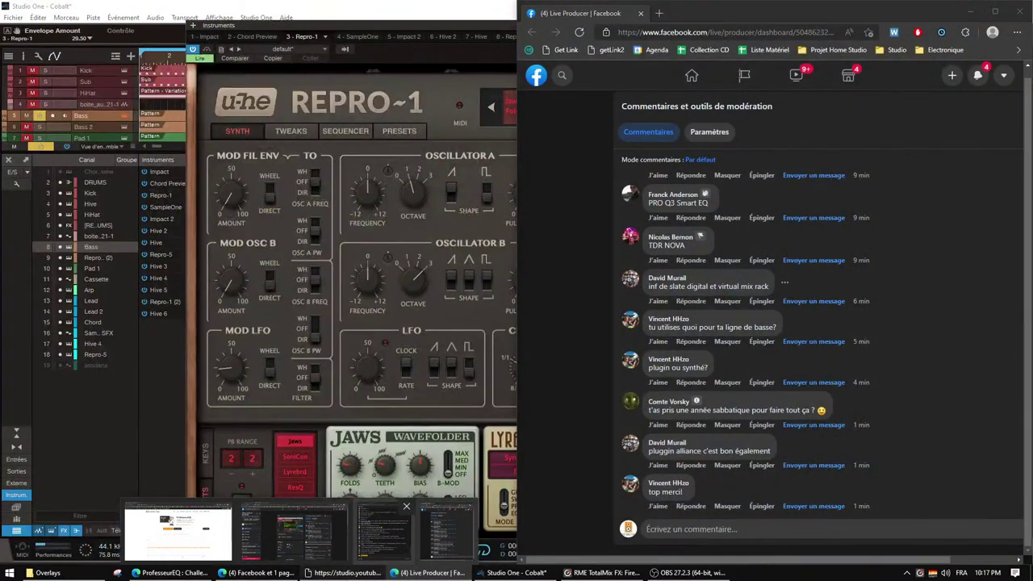
{"action": "left_click", "coordinate": [387, 537]}
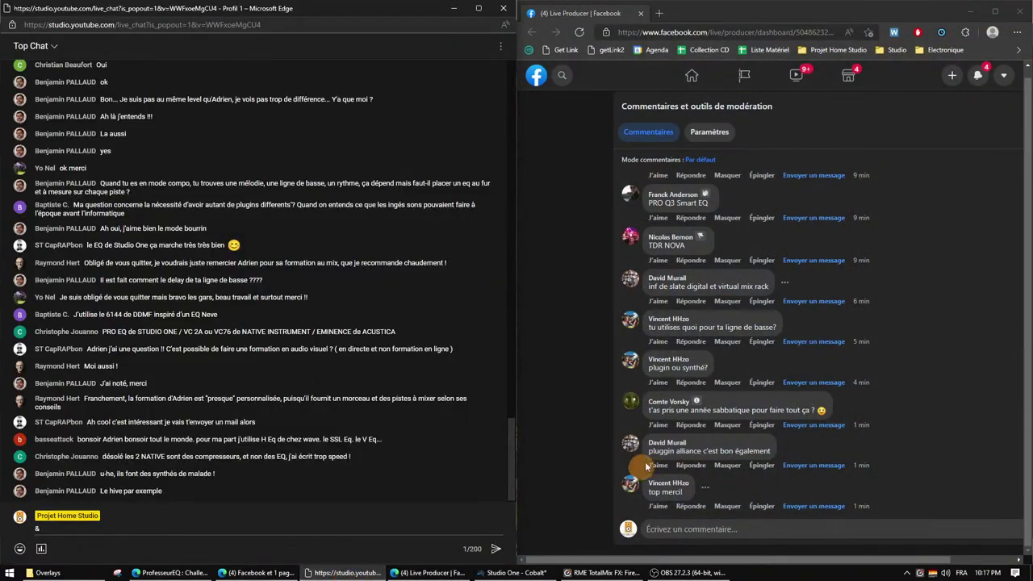
{"action": "left_click", "coordinate": [984, 459]}
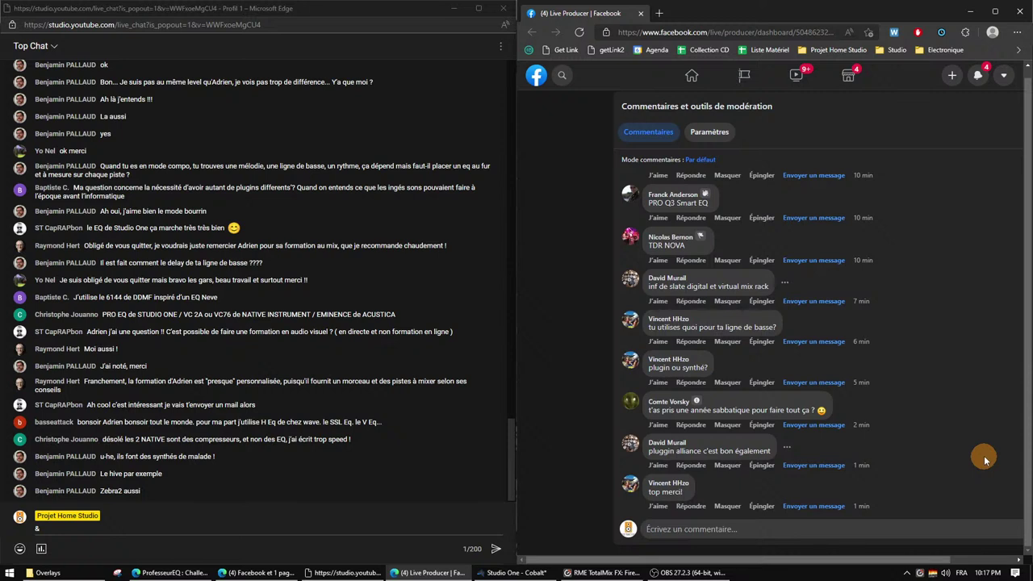
Return to Studio One, close Repro-1, unsolo the Bass channel and raise the REV DRUMS fader to -15.3 dB
{"action": "left_click", "coordinate": [513, 572]}
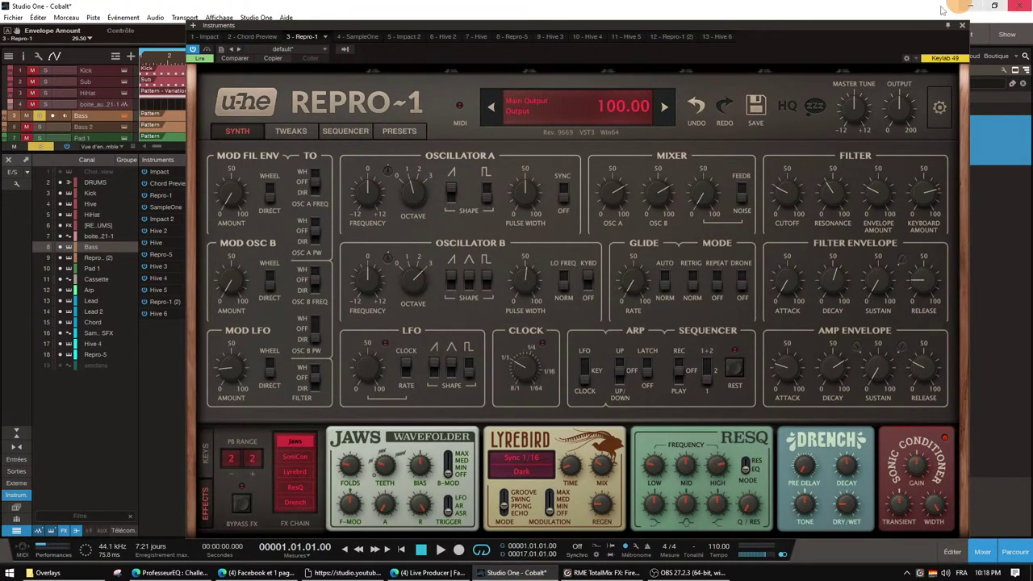
{"action": "left_click", "coordinate": [961, 25]}
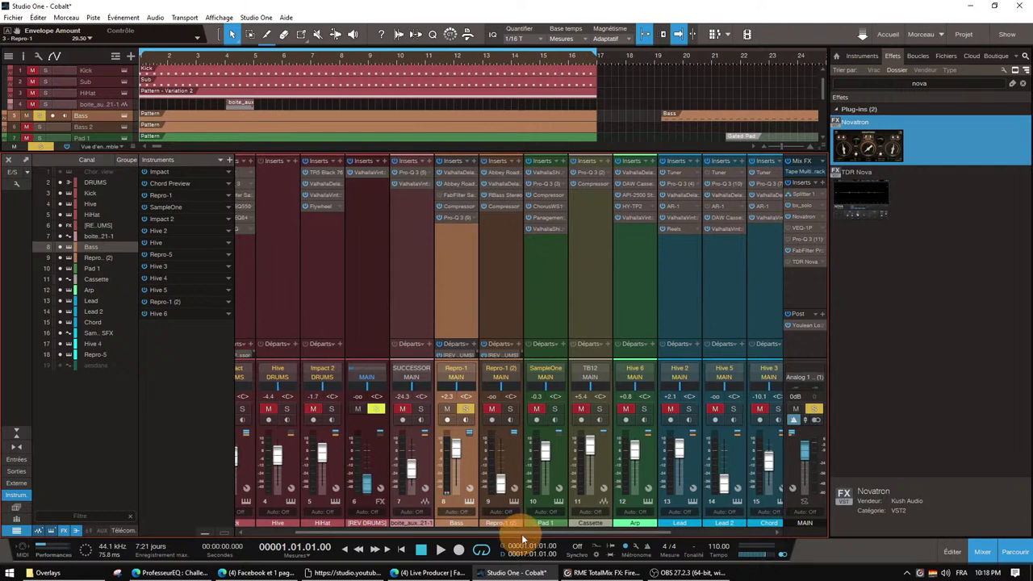
{"action": "left_click_drag", "start_coordinate": [522, 534], "coordinate": [560, 534]}
{"action": "left_click", "coordinate": [405, 409]}
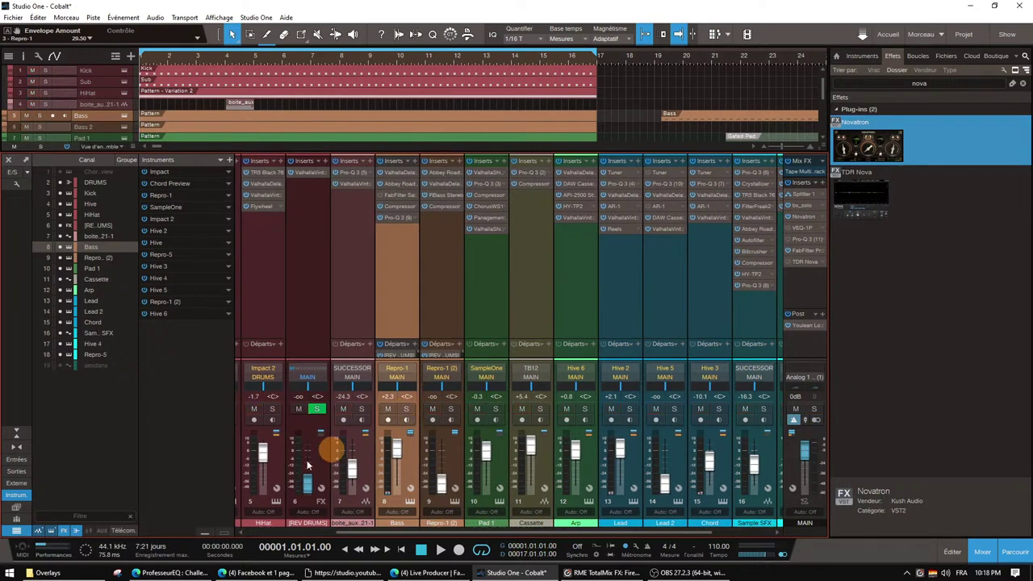
{"action": "left_click_drag", "start_coordinate": [305, 482], "coordinate": [308, 459]}
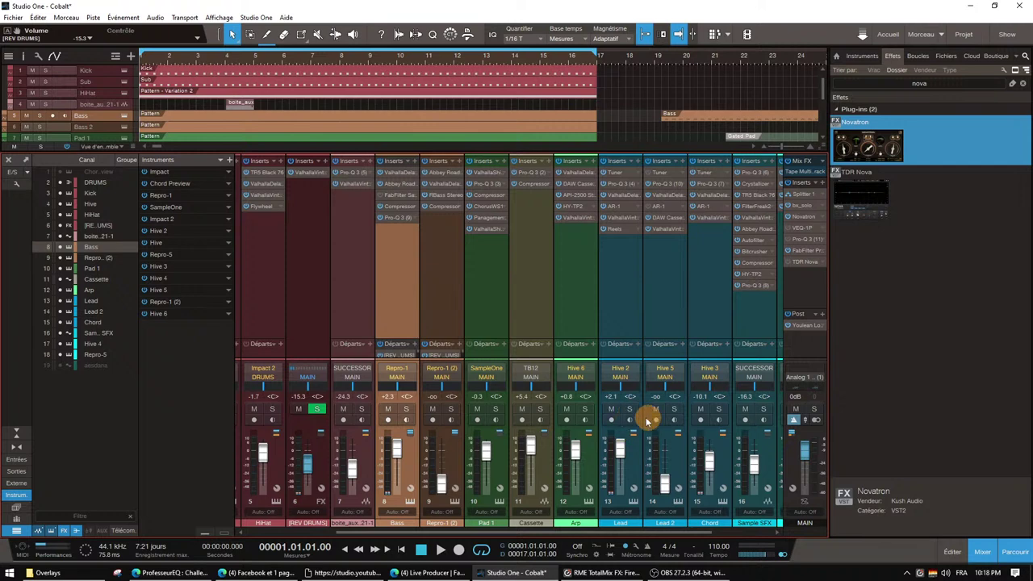
Play the Arp channel in solo and open its Hive 6 instrument, positioning the synth window for a clear view
{"action": "left_click", "coordinate": [589, 409]}
{"action": "key", "text": "space"}
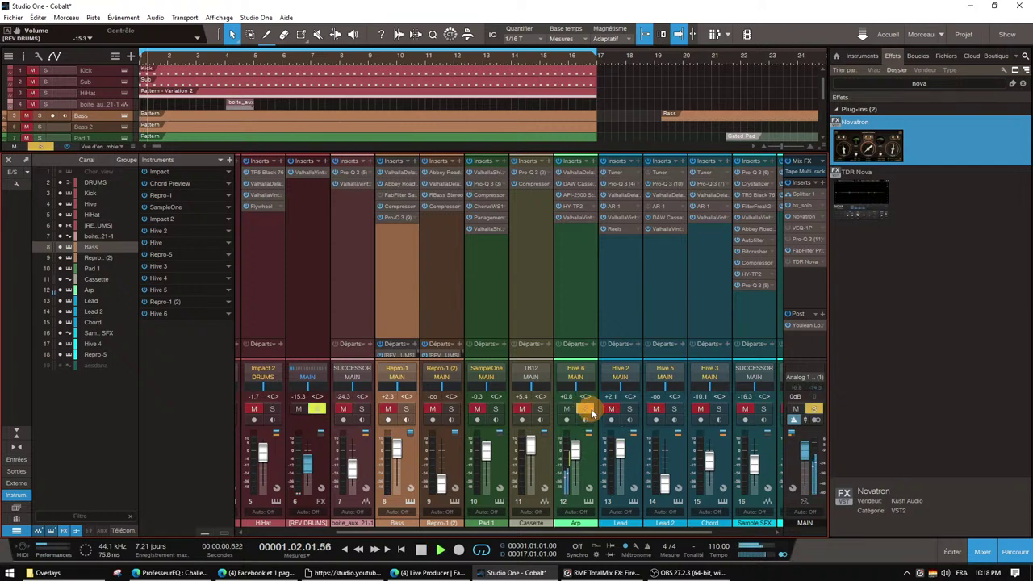
{"action": "left_click", "coordinate": [588, 500]}
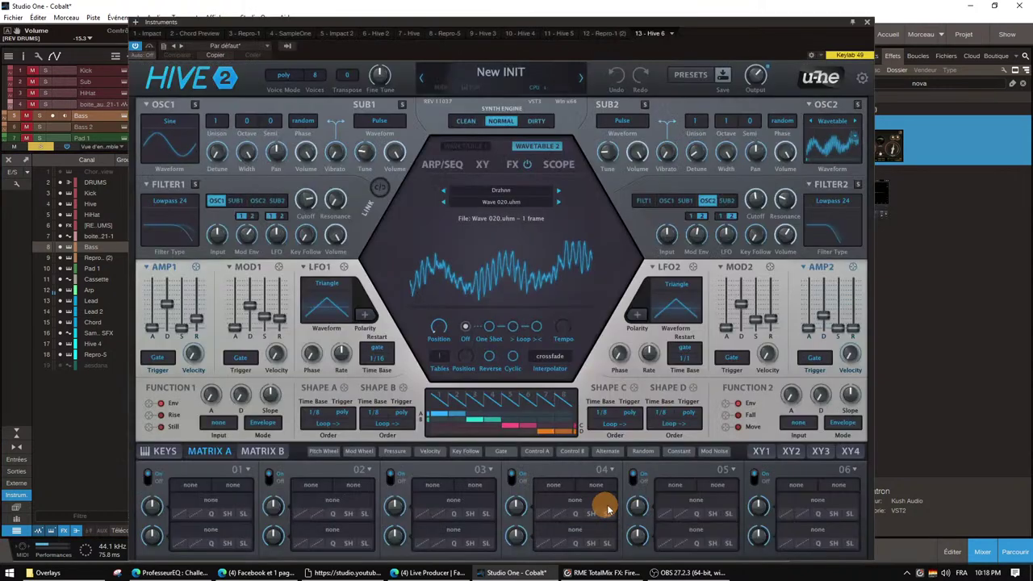
{"action": "left_click_drag", "start_coordinate": [771, 50], "coordinate": [796, 80]}
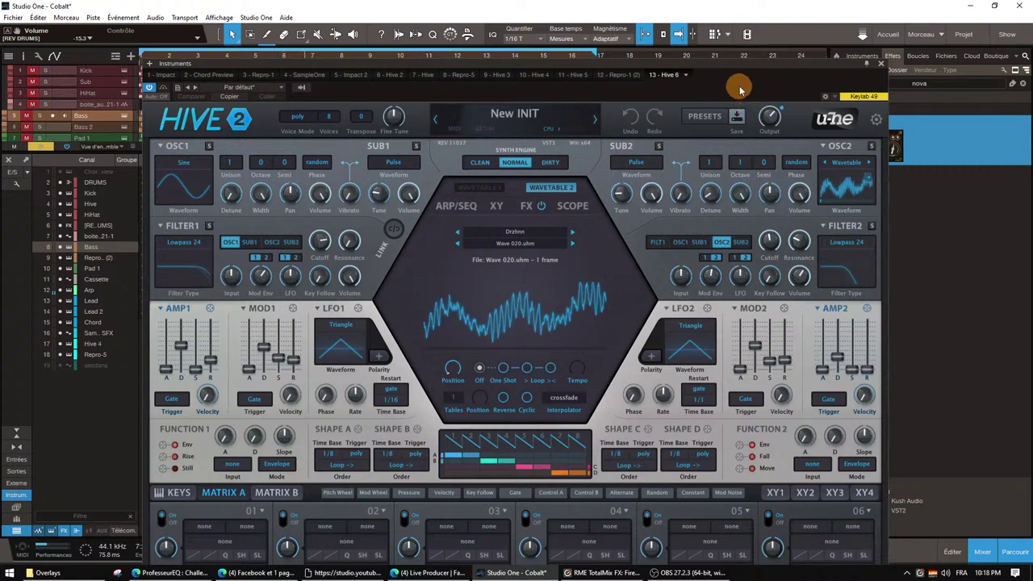
{"action": "left_click_drag", "start_coordinate": [741, 85], "coordinate": [750, 92]}
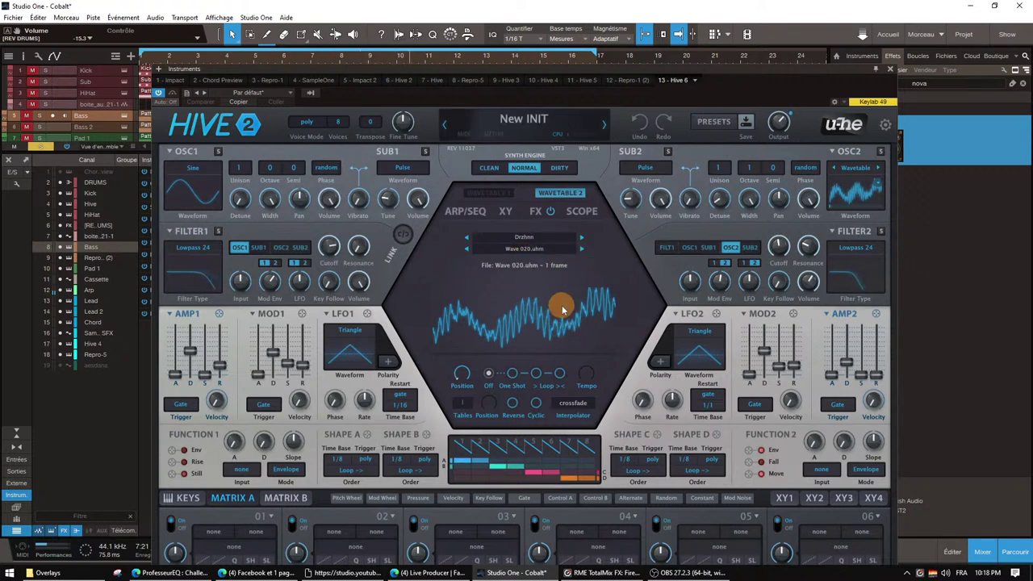
Load Wave 027 from the Drzhnn wavetables in the Arp's Hive synth, advance to Wave 034 and close the synth
{"action": "left_click", "coordinate": [539, 249]}
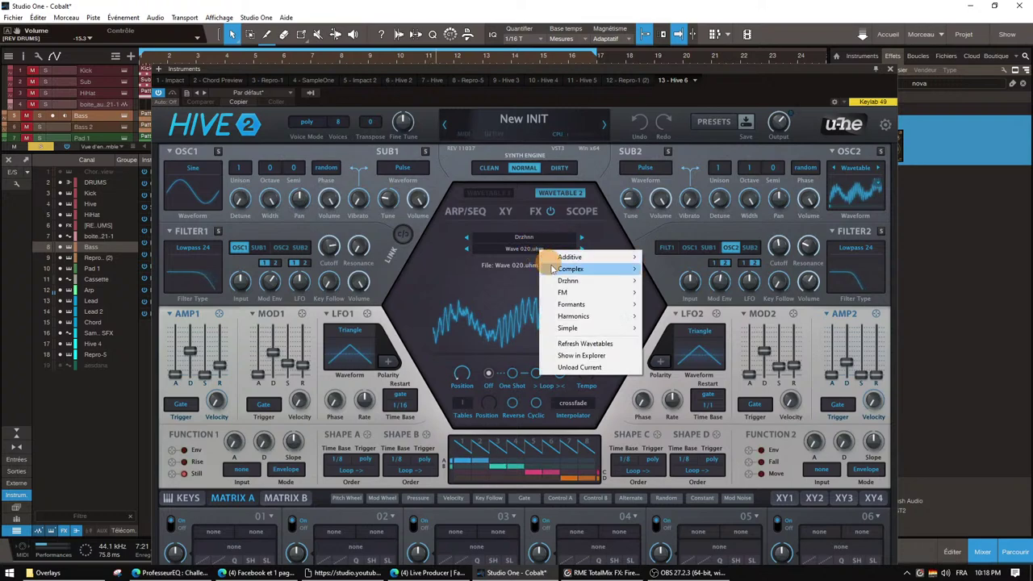
{"action": "mouse_move", "coordinate": [567, 280]}
{"action": "left_click", "coordinate": [691, 315]}
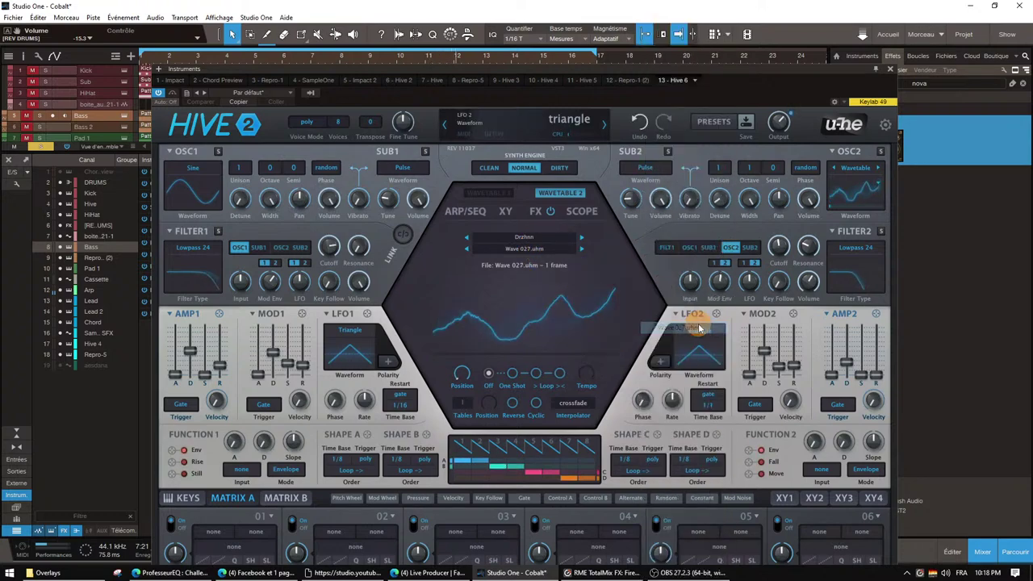
{"action": "left_click", "coordinate": [582, 249]}
{"action": "left_click", "coordinate": [582, 250]}
{"action": "left_click", "coordinate": [582, 249]}
{"action": "left_click", "coordinate": [582, 249]}
{"action": "left_click", "coordinate": [581, 249]}
{"action": "left_click", "coordinate": [581, 250]}
{"action": "left_click", "coordinate": [581, 250]}
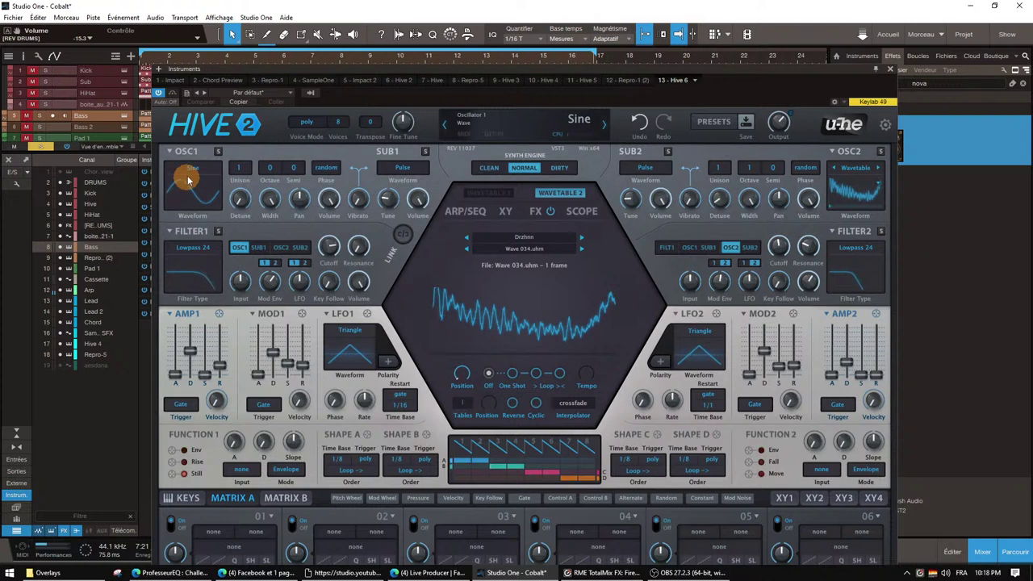
{"action": "left_click_drag", "start_coordinate": [880, 88], "coordinate": [860, 111]}
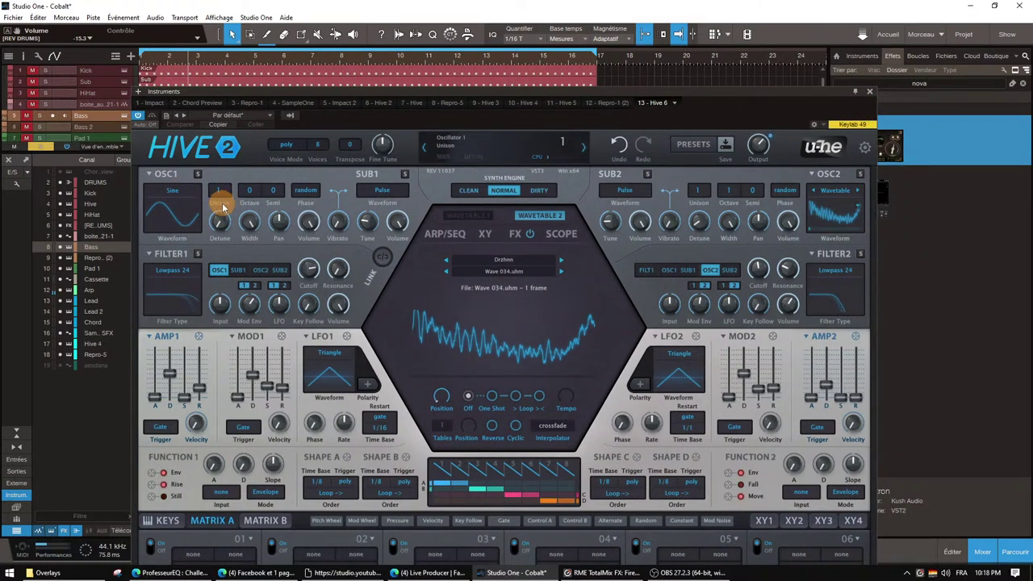
{"action": "left_click", "coordinate": [869, 95]}
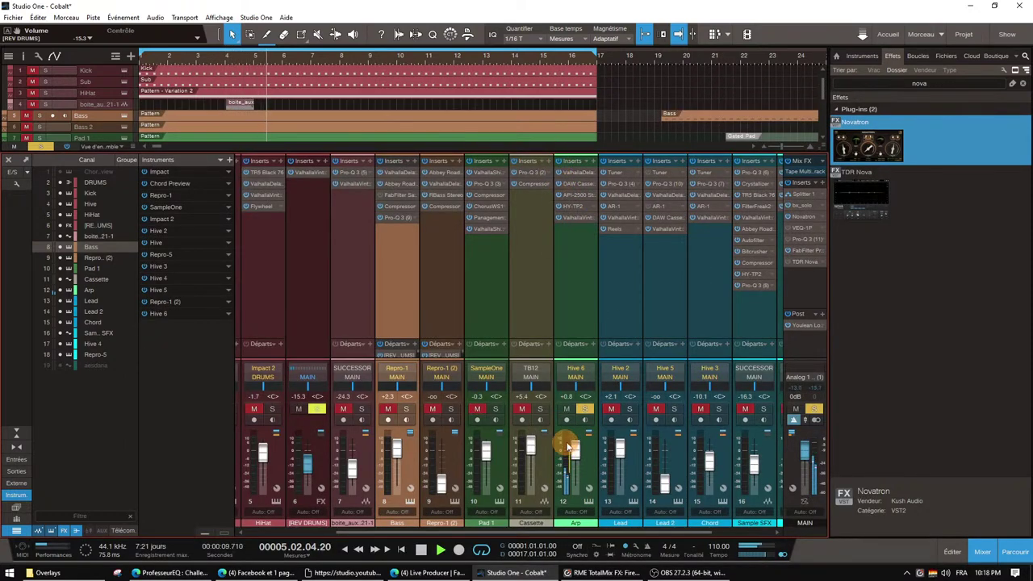
{"action": "key", "text": "space"}
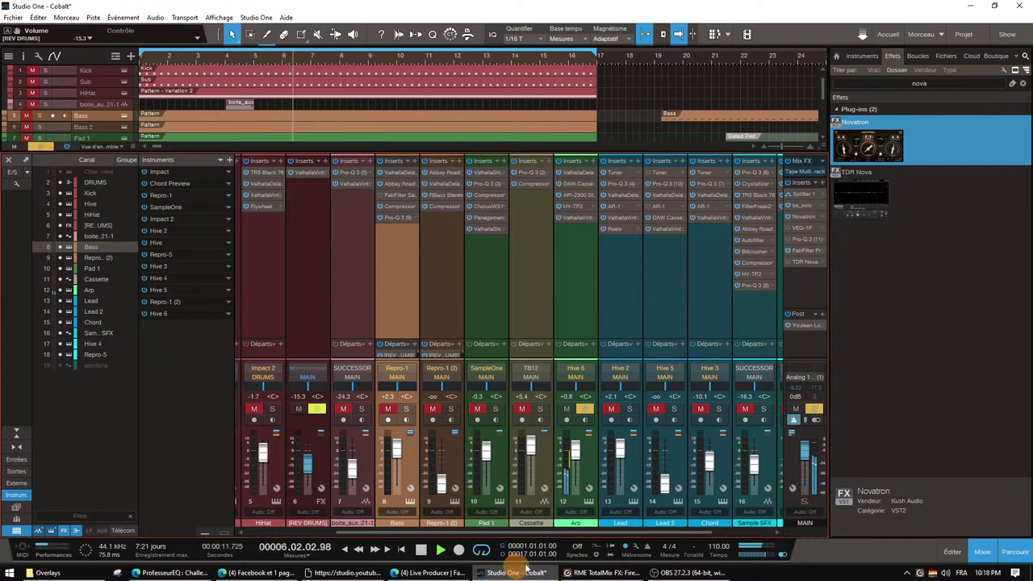
Solo the Lead channel and compare the Clean, Normal and Dirty engines of its Hive 2 instrument, ending on Dirty
{"action": "left_click", "coordinate": [634, 499]}
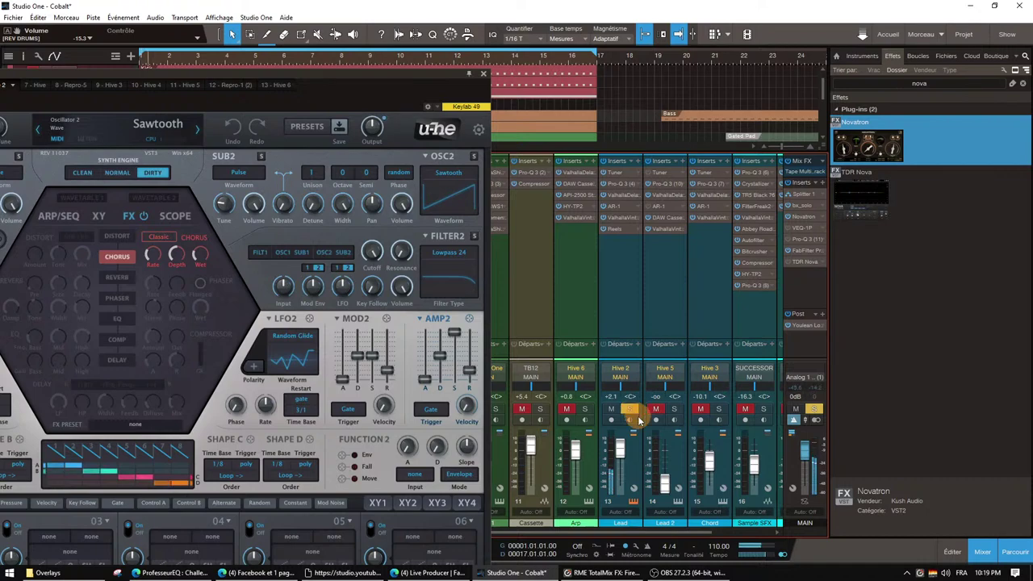
{"action": "left_click_drag", "start_coordinate": [392, 92], "coordinate": [781, 58]}
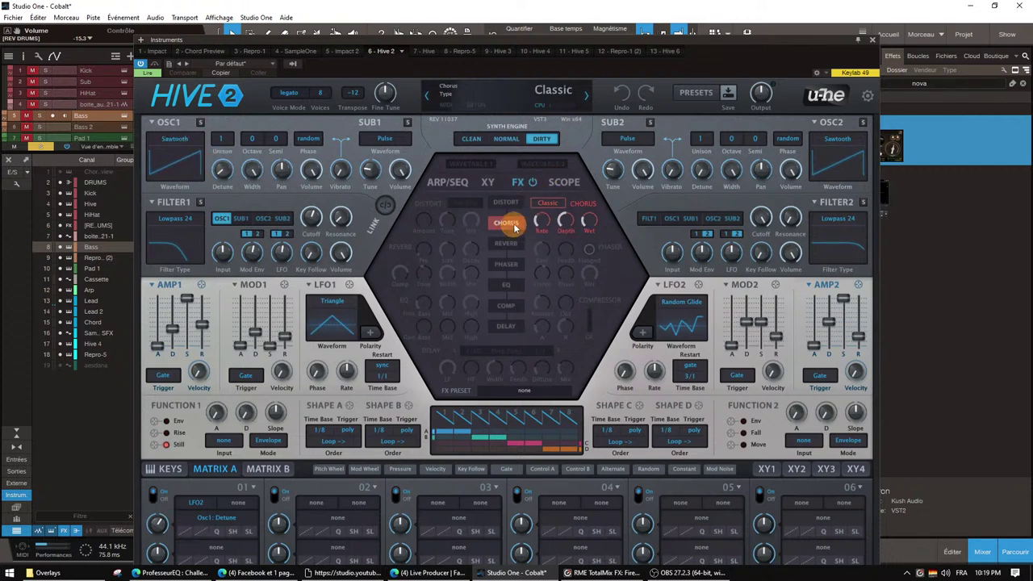
{"action": "left_click", "coordinate": [470, 139]}
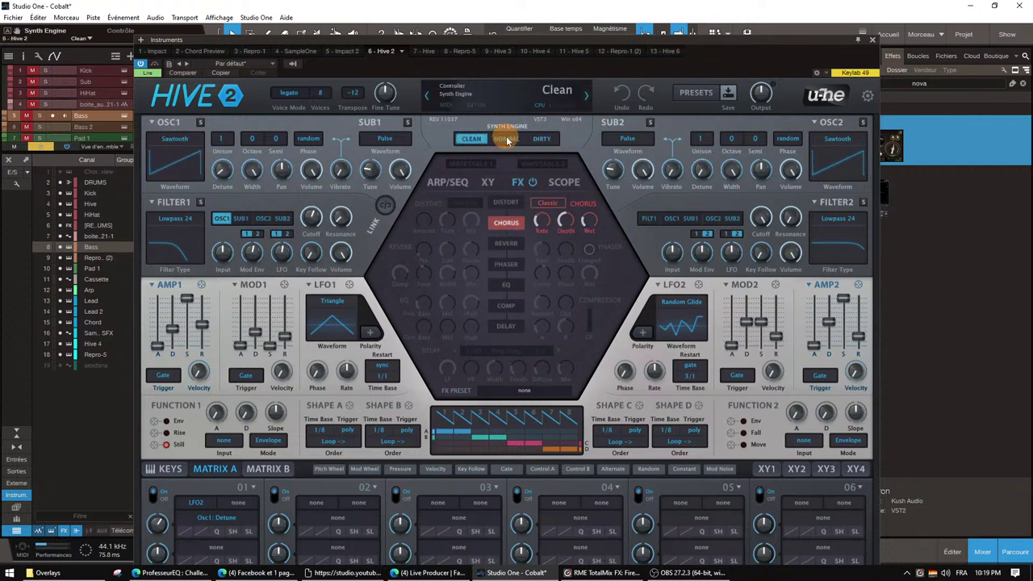
{"action": "left_click", "coordinate": [541, 139]}
{"action": "left_click", "coordinate": [506, 139]}
{"action": "left_click", "coordinate": [541, 139]}
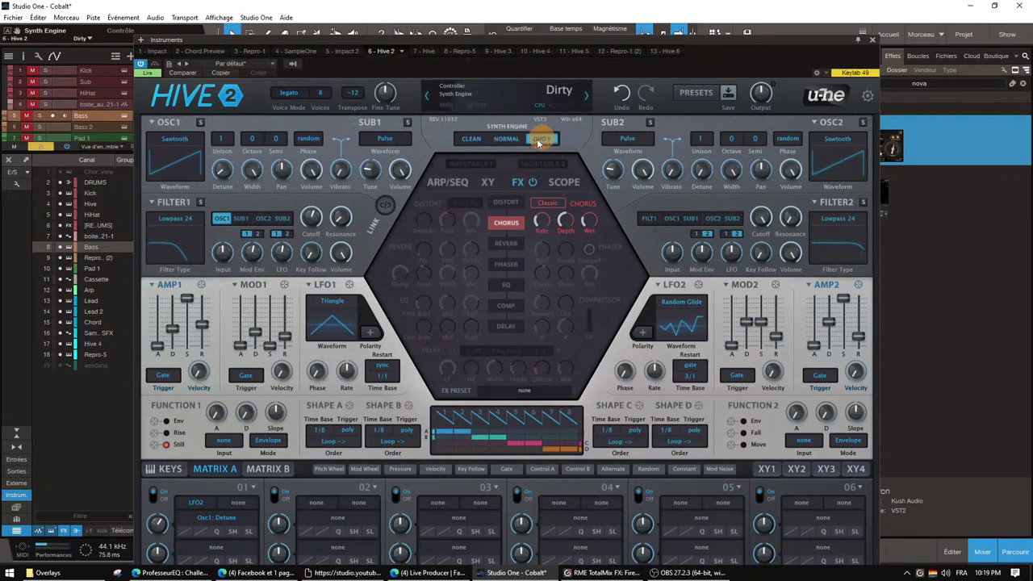
{"action": "left_click", "coordinate": [470, 138]}
{"action": "left_click", "coordinate": [541, 139]}
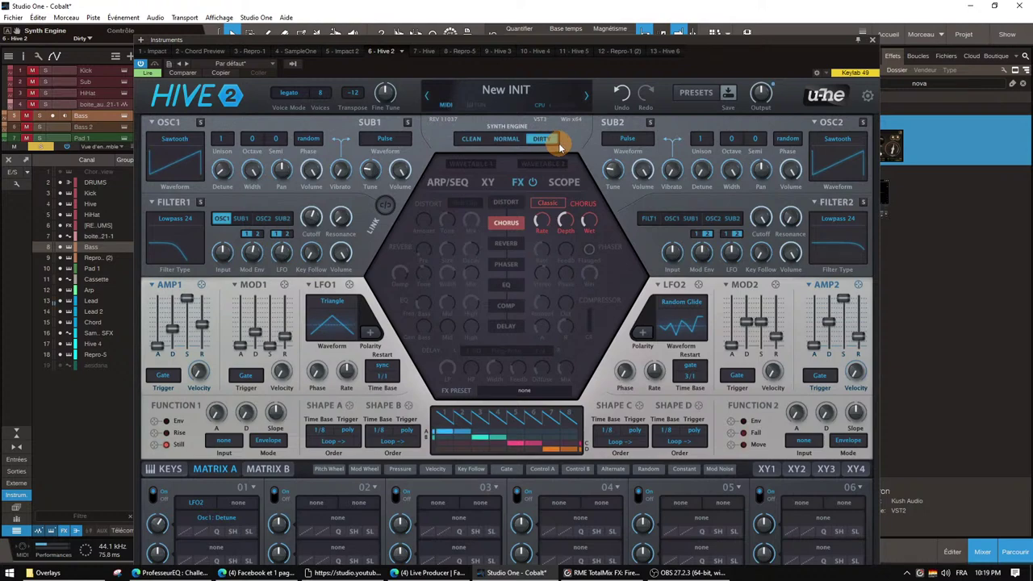
{"action": "left_click", "coordinate": [871, 40]}
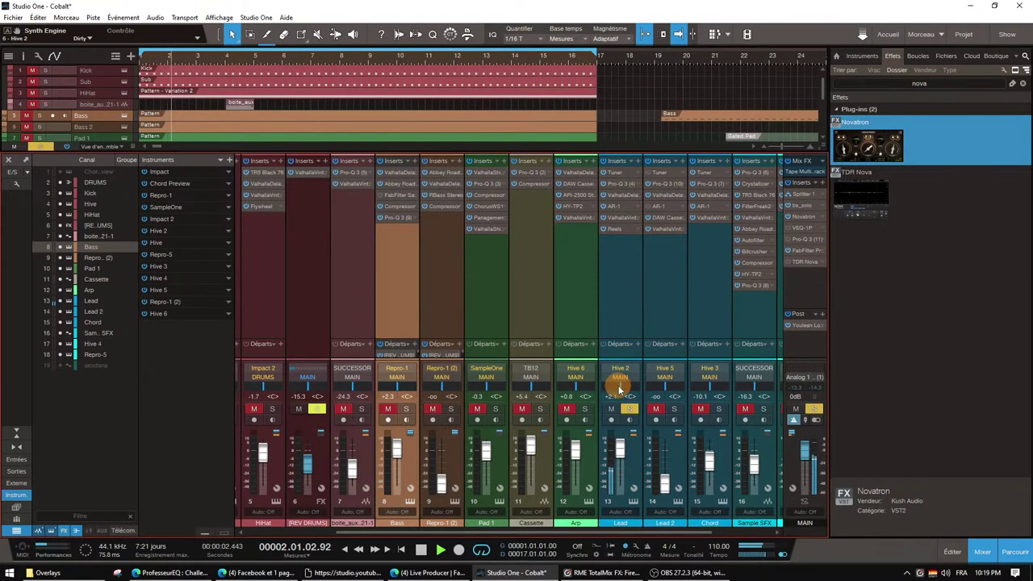
{"action": "key", "text": "space"}
Bring up the YouTube chat and Facebook Live Producer windows and check for new viewer comments
{"action": "left_click", "coordinate": [343, 573]}
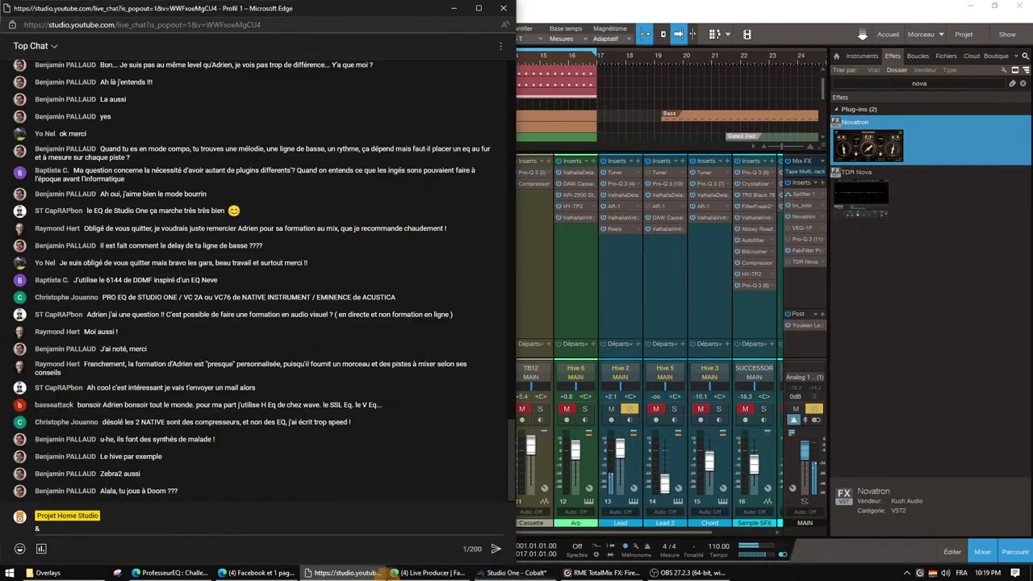
{"action": "left_click", "coordinate": [427, 573]}
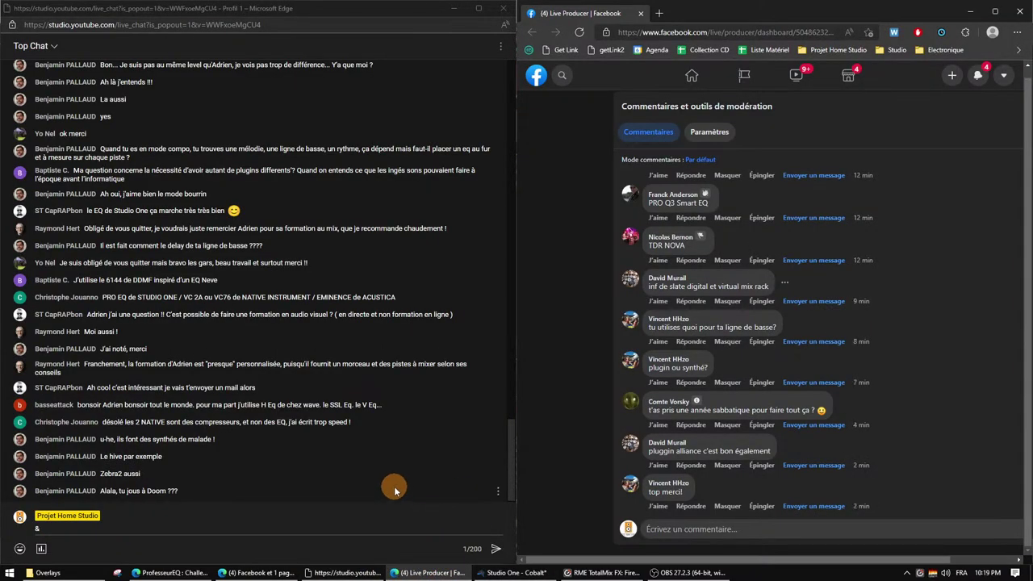
{"action": "left_click_drag", "start_coordinate": [124, 473], "coordinate": [173, 479]}
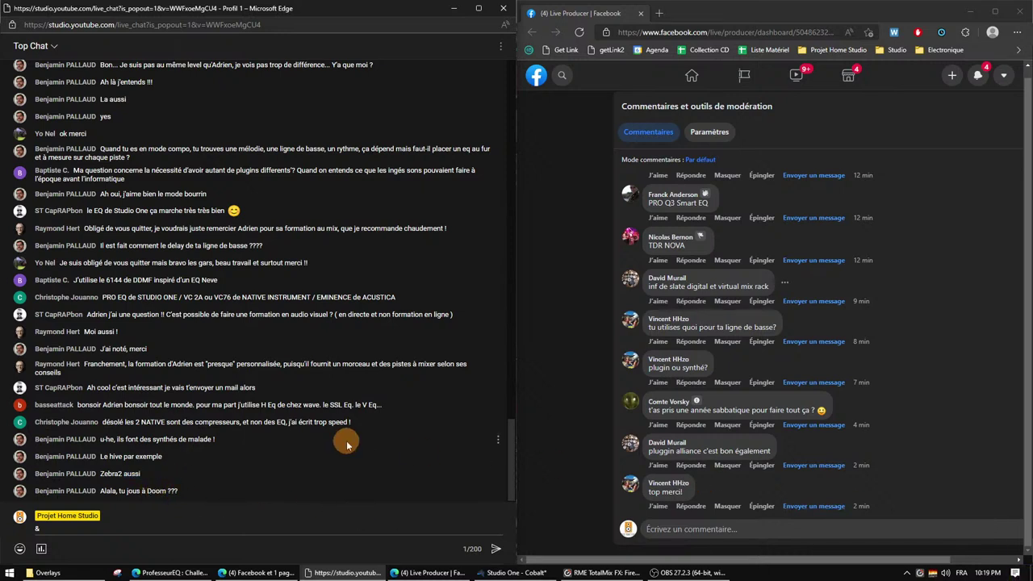
{"action": "left_click", "coordinate": [588, 483]}
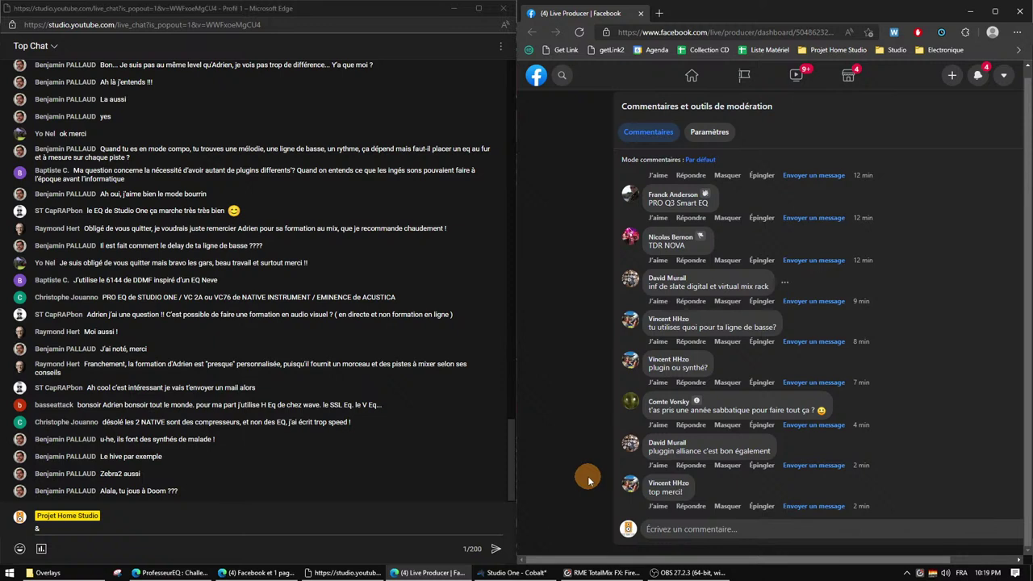